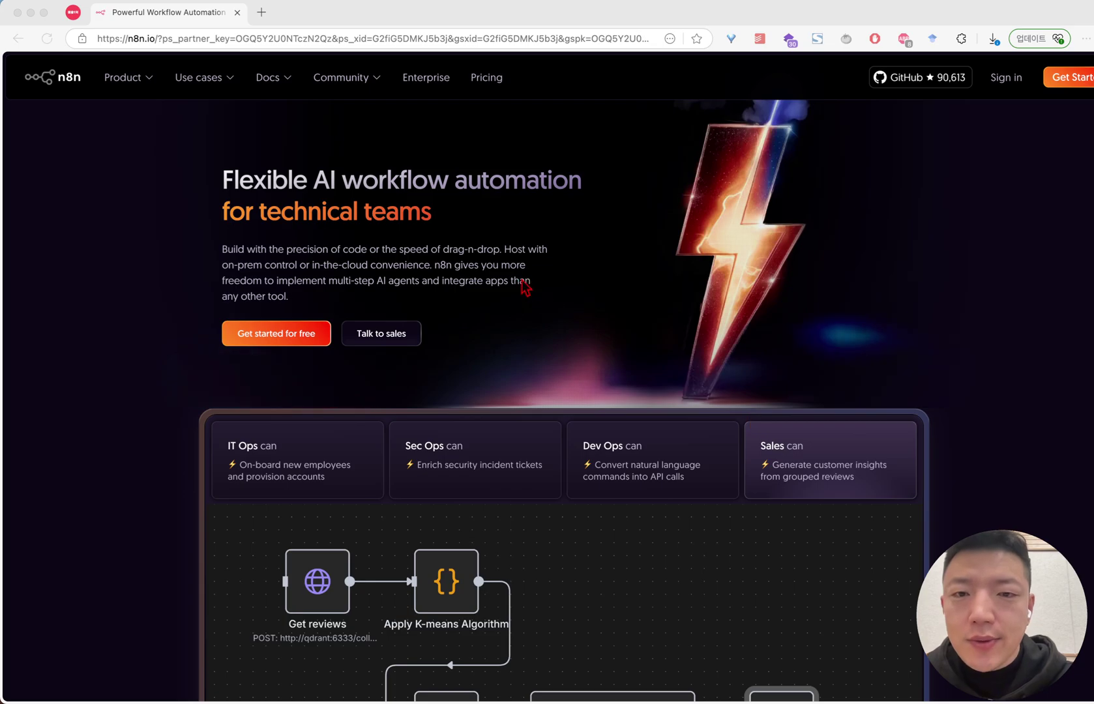
Scroll the n8n.io homepage down to the Customer Insights Agent workflow diagram
scroll(552, 264, "down", 3)
scroll(553, 264, "down", 5)
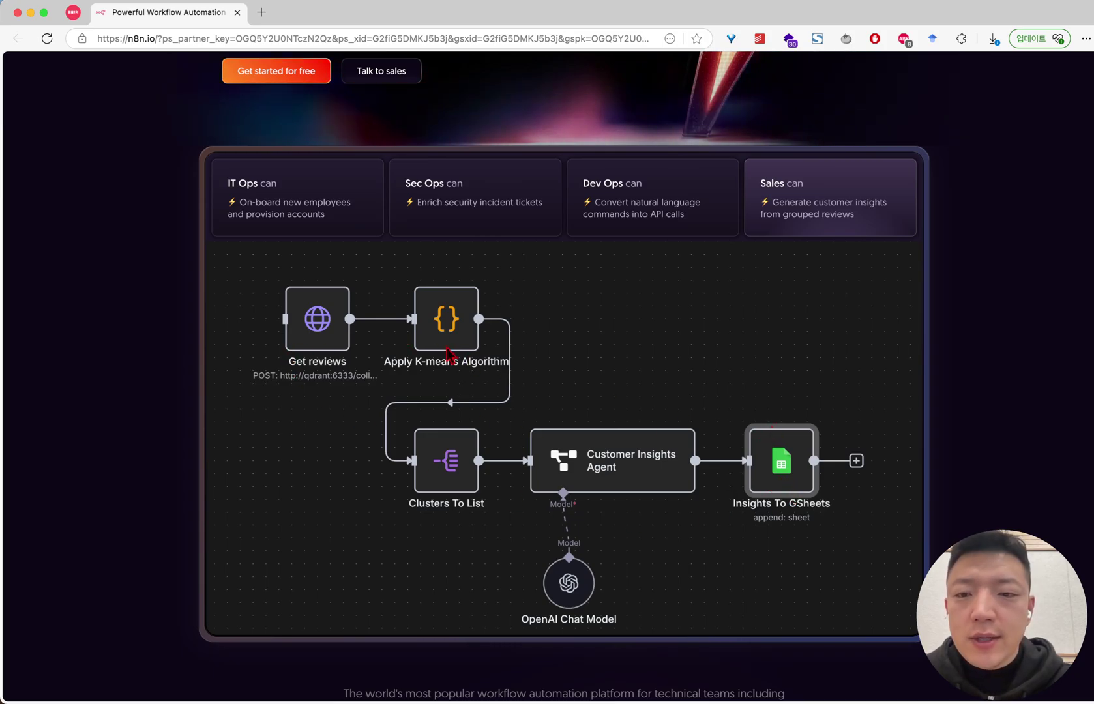
Scroll past the workflow diagram to the customer logos and the GitHub, G2 and community stats
scroll(332, 328, "down", 1)
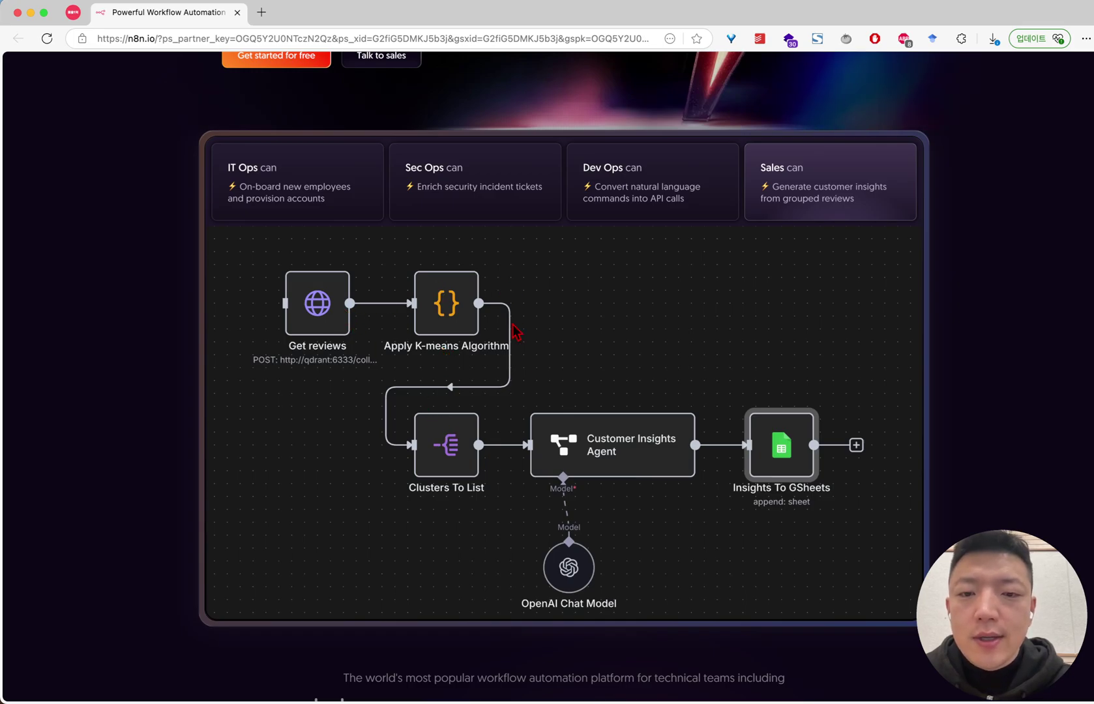
scroll(426, 355, "up", 5)
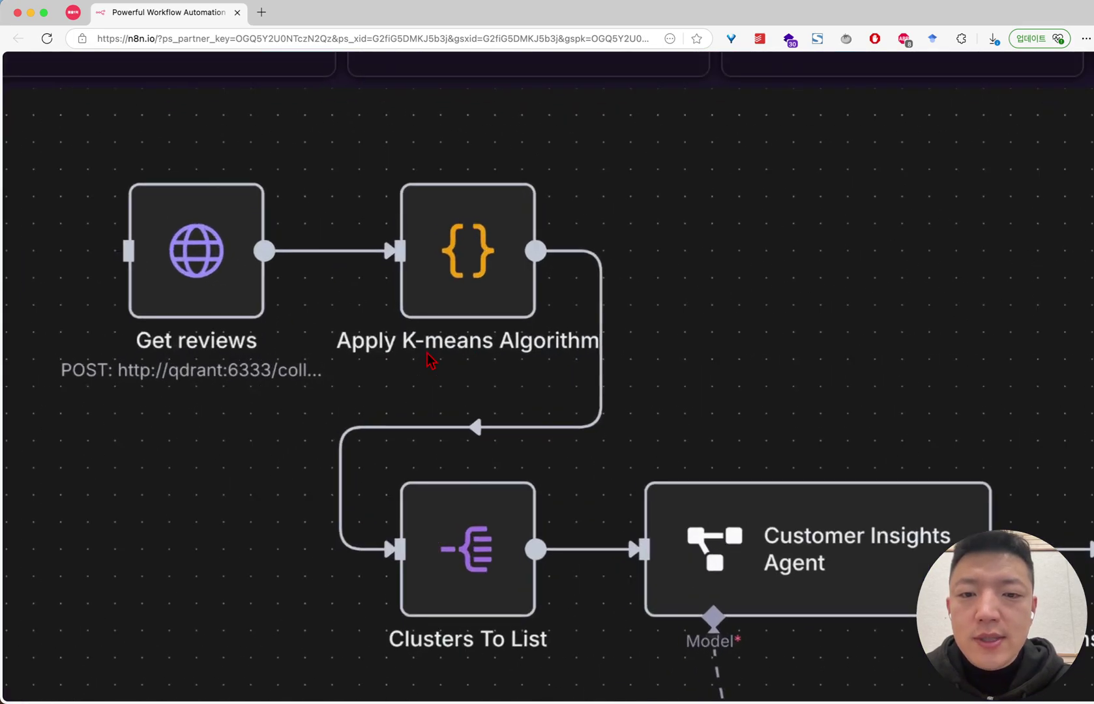
scroll(520, 344, "down", 5)
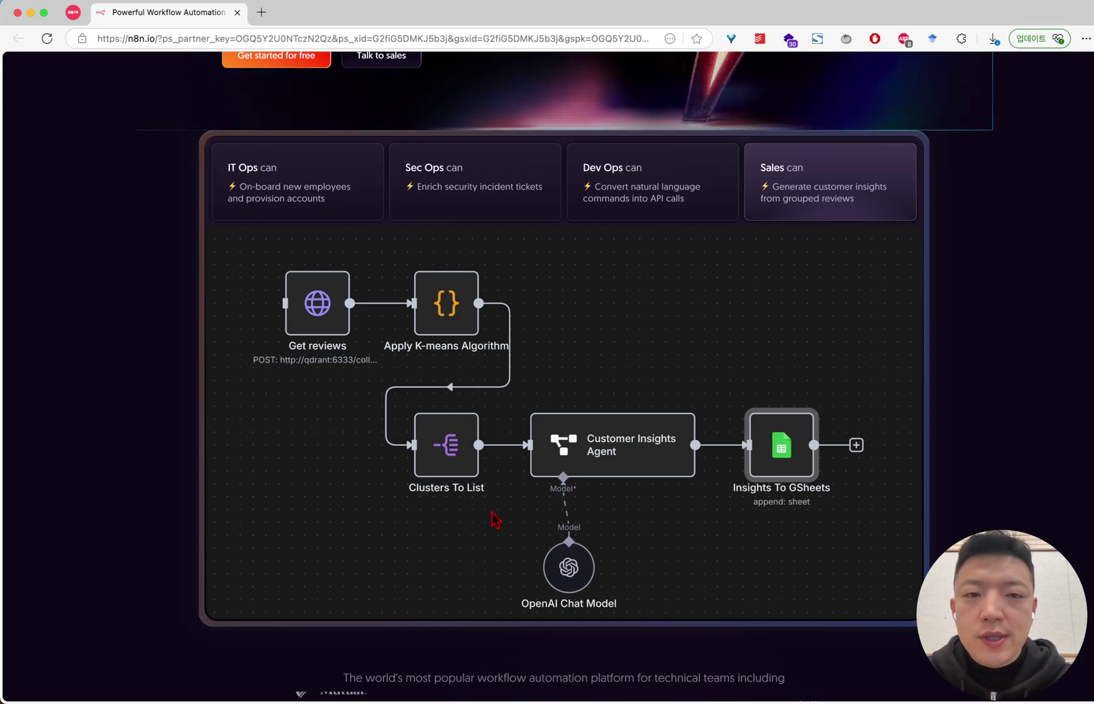
scroll(604, 451, "down", 1)
scroll(605, 450, "down", 5)
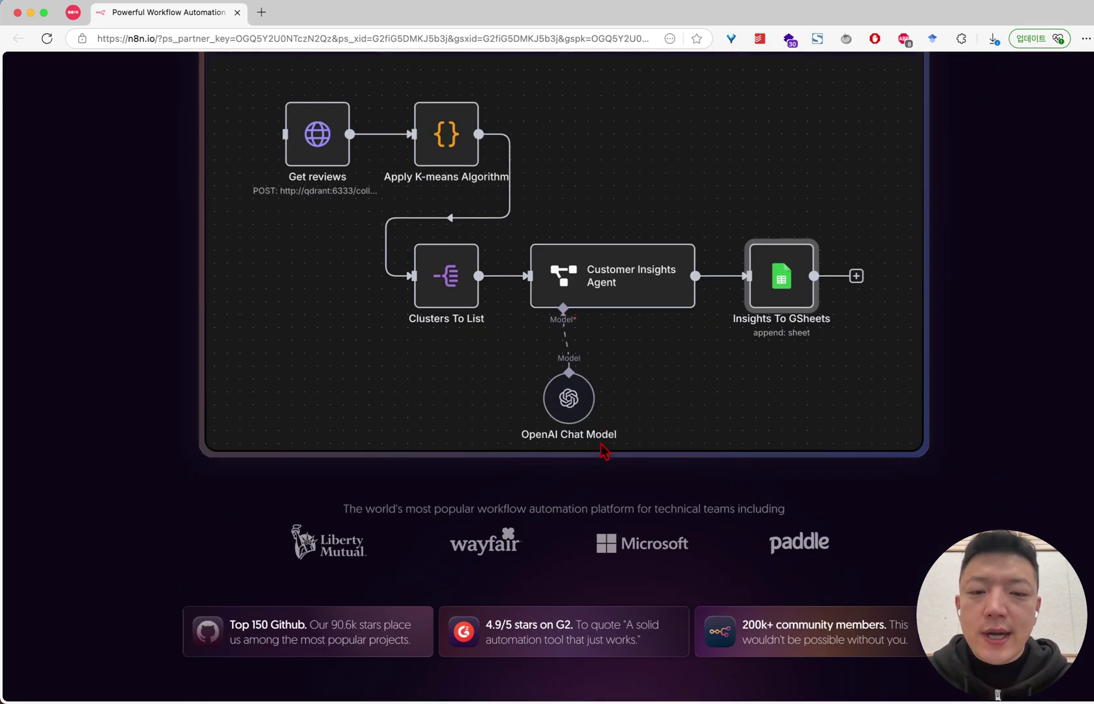
scroll(600, 451, "up", 10)
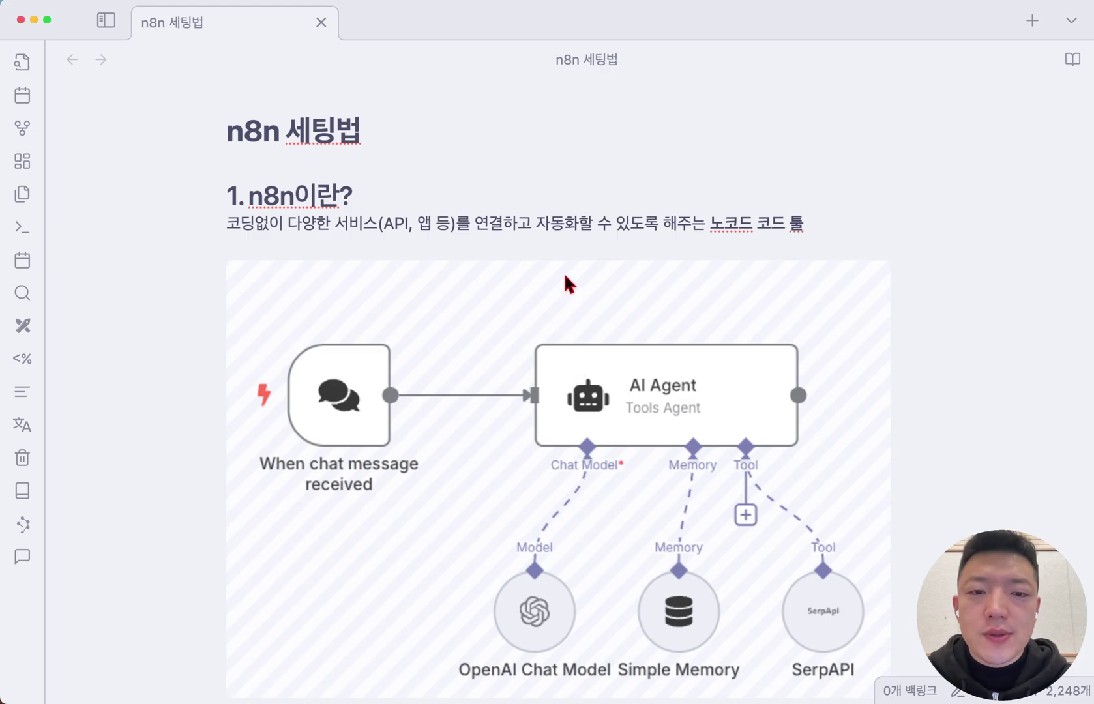
Scroll through the n8n 세팅법 note and bold the no-code tool phrase in the n8n definition
scroll(564, 277, "down", 1)
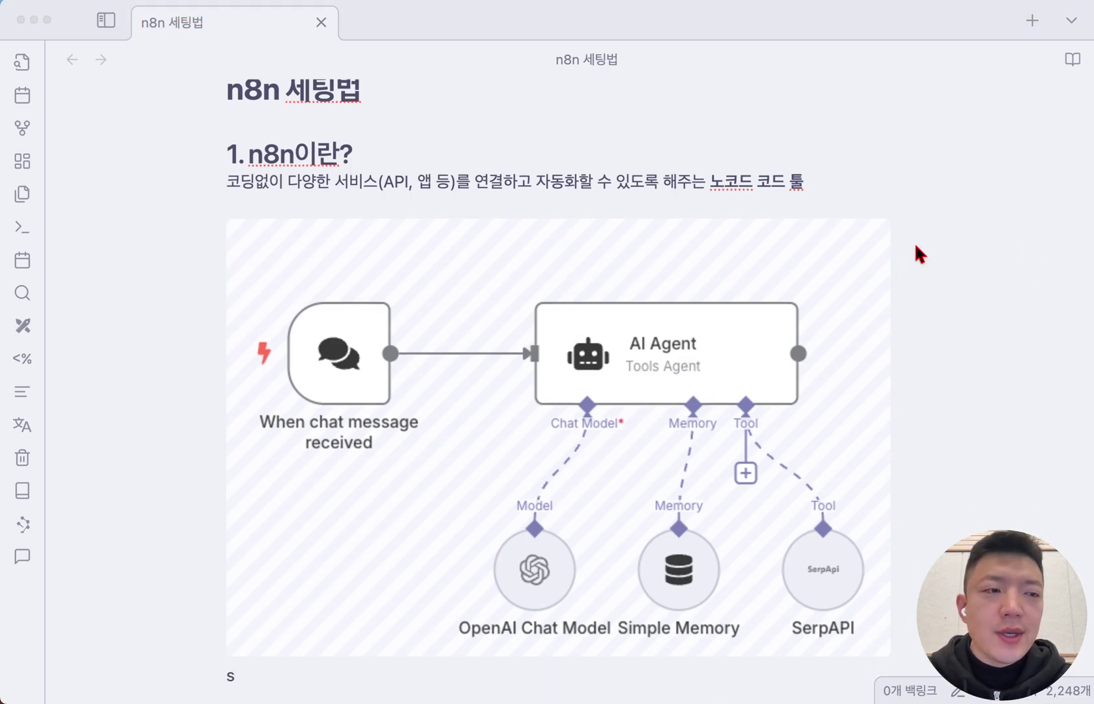
scroll(695, 273, "down", 1)
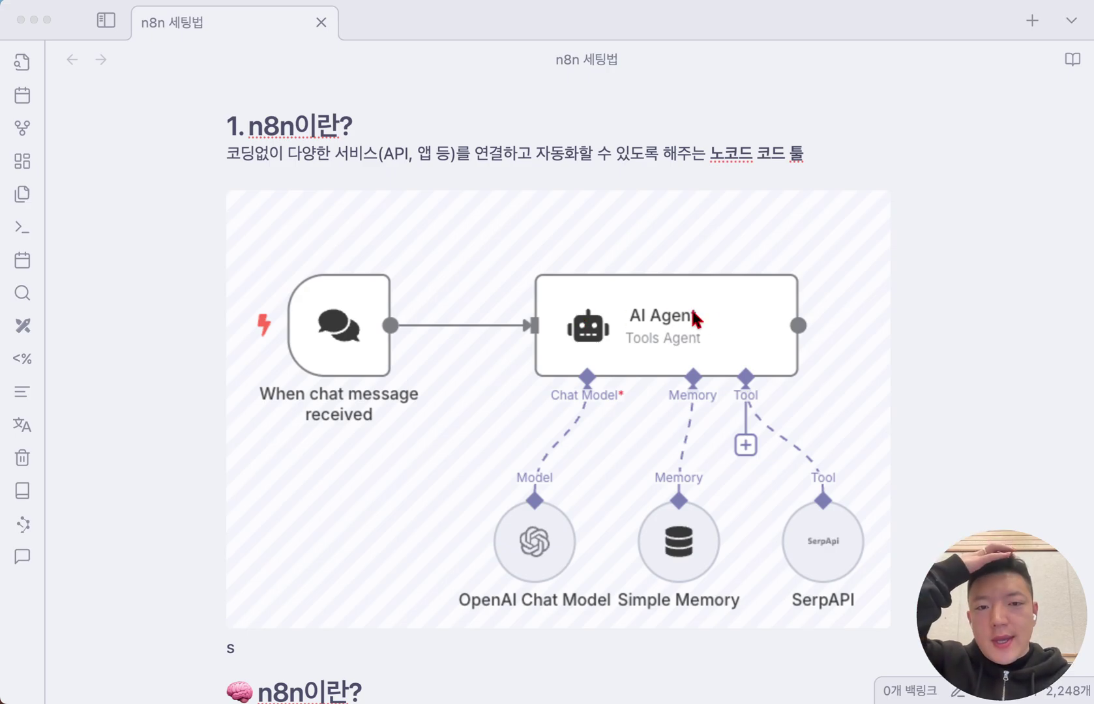
scroll(702, 366, "down", 1)
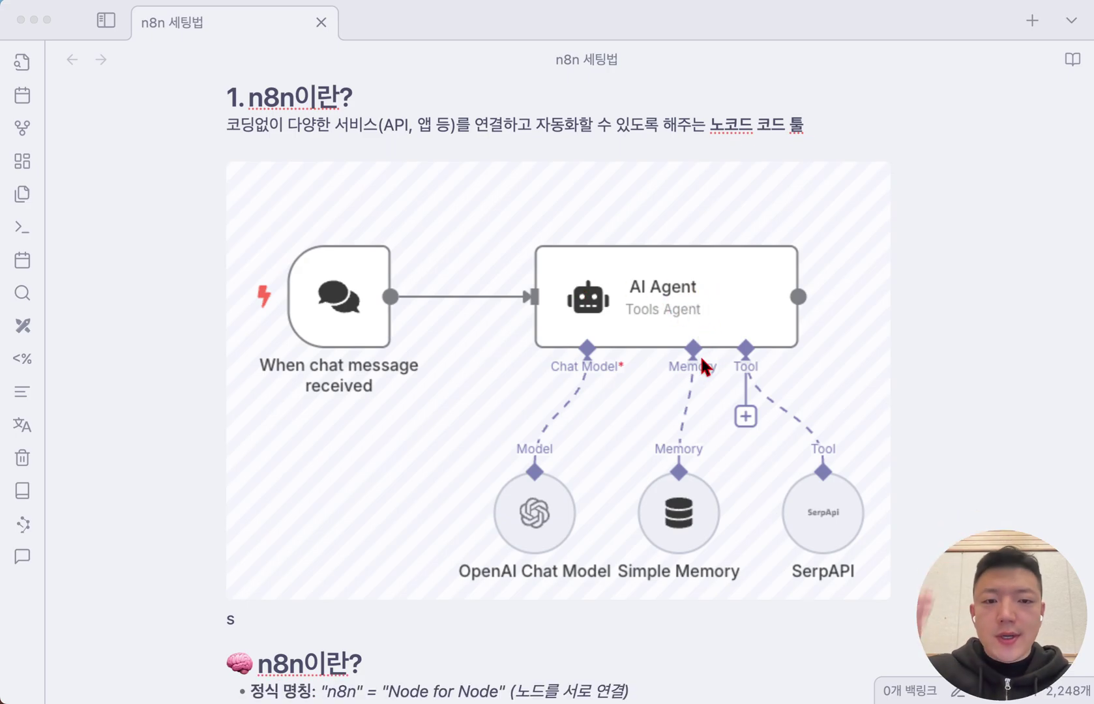
scroll(537, 321, "down", 1)
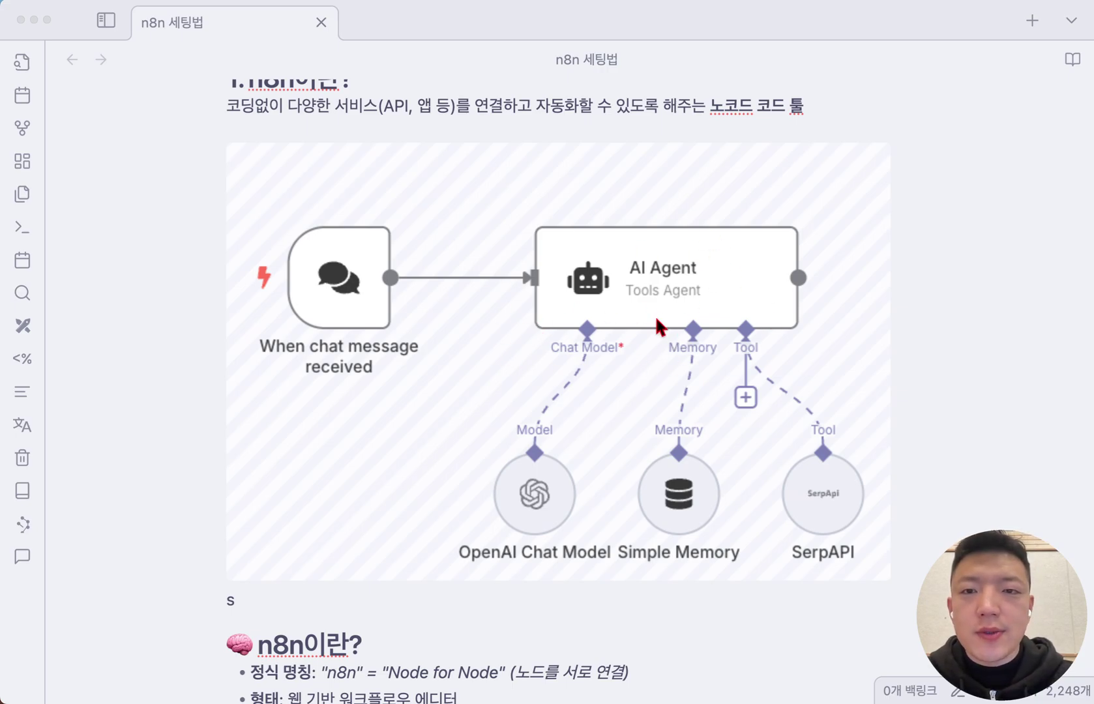
scroll(656, 320, "up", 1)
left_click(265, 122)
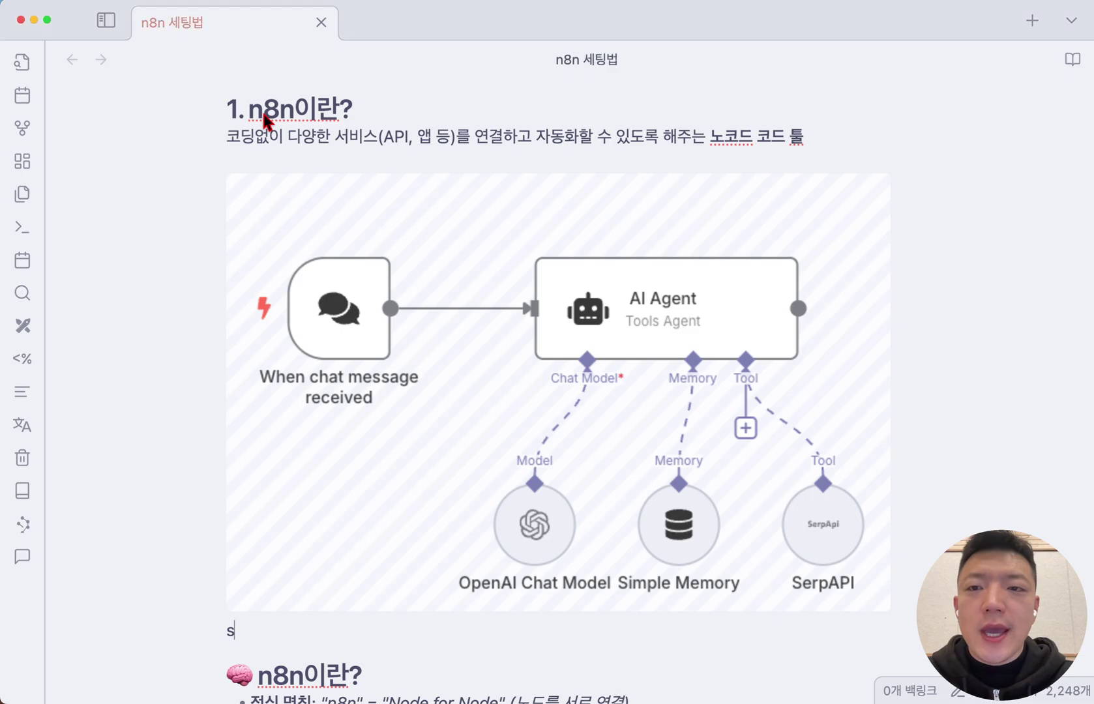
left_click(266, 119)
left_click(735, 159)
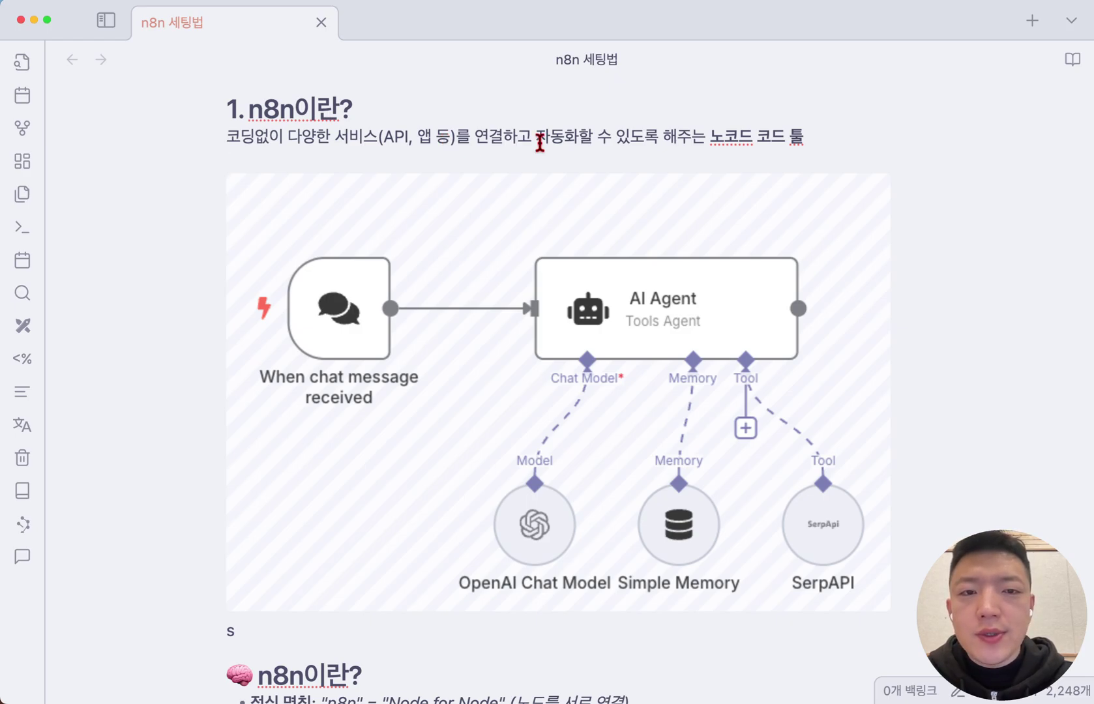
left_click_drag(593, 137, 814, 138)
key("super+b")
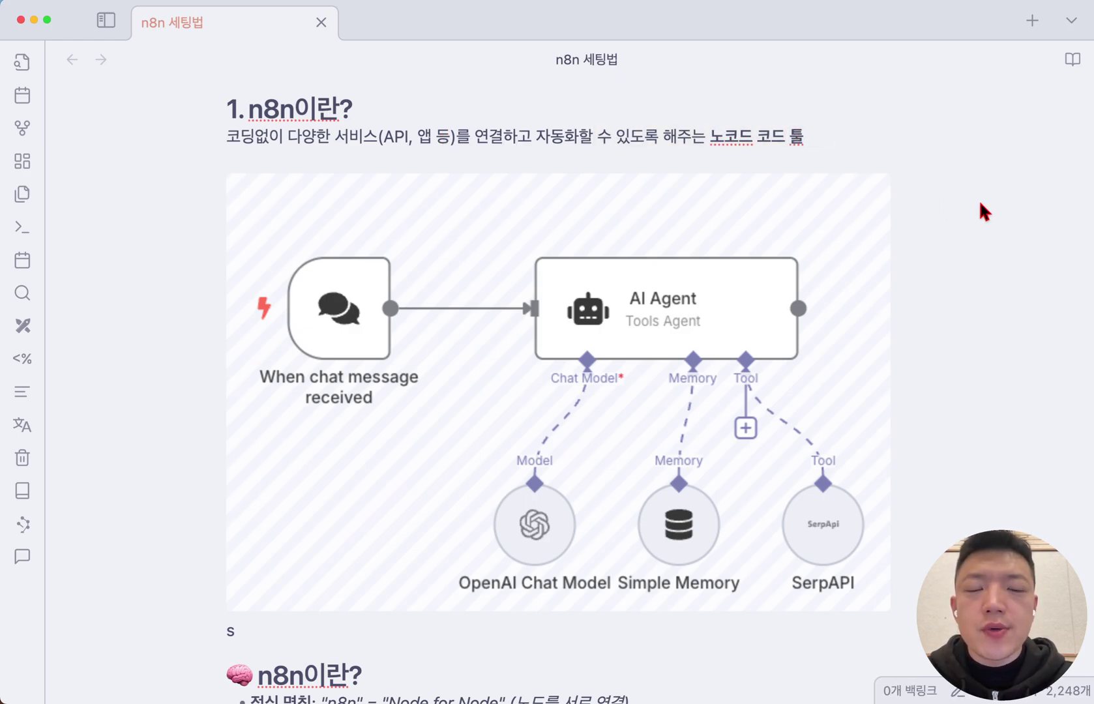
Delete the stray 's' line under the AI Agent diagram, above the n8n이란? section
scroll(980, 202, "down", 1)
key("Down")
key("Down")
key("Down")
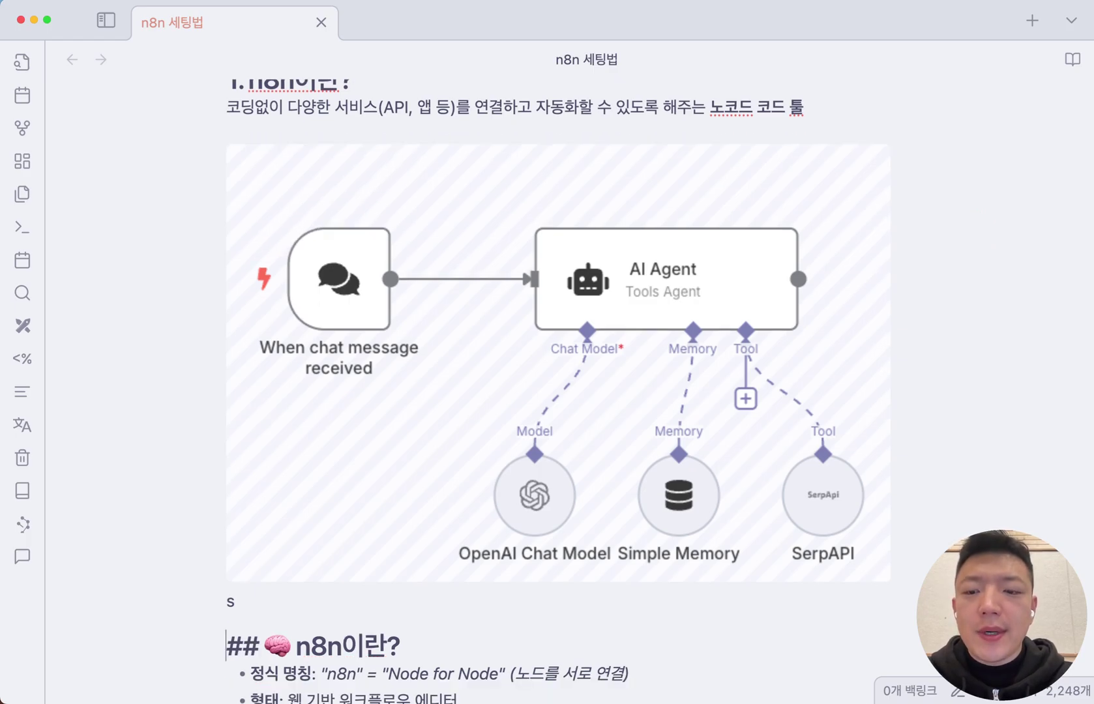
left_click(234, 601)
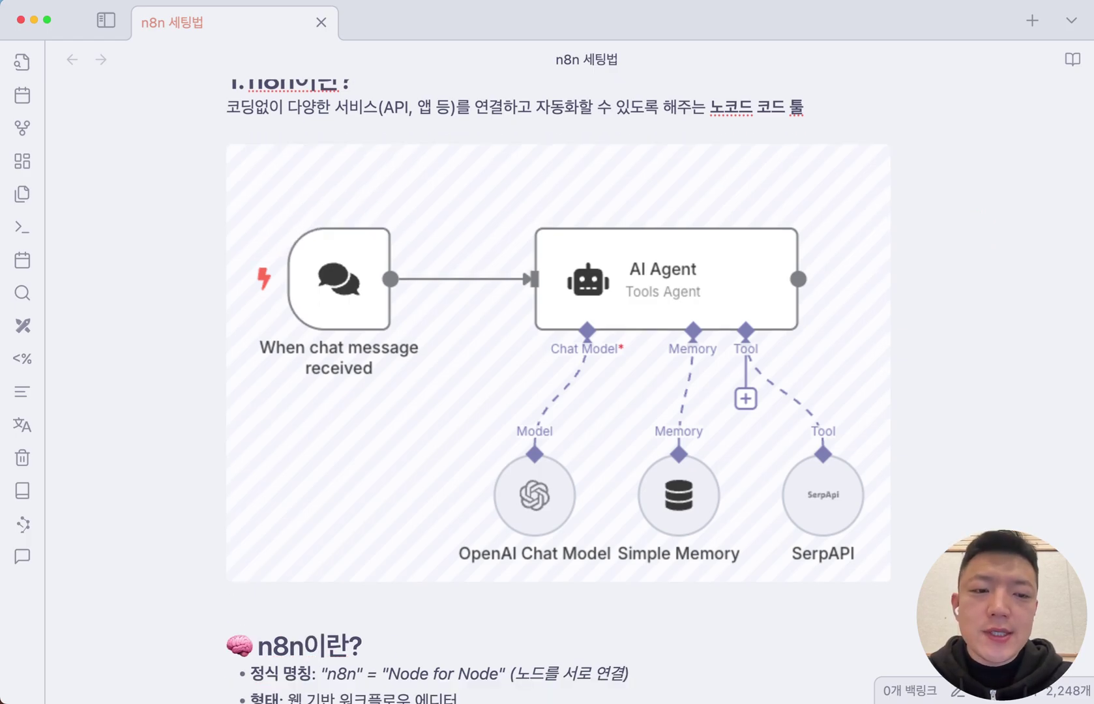
scroll(895, 217, "down", 3)
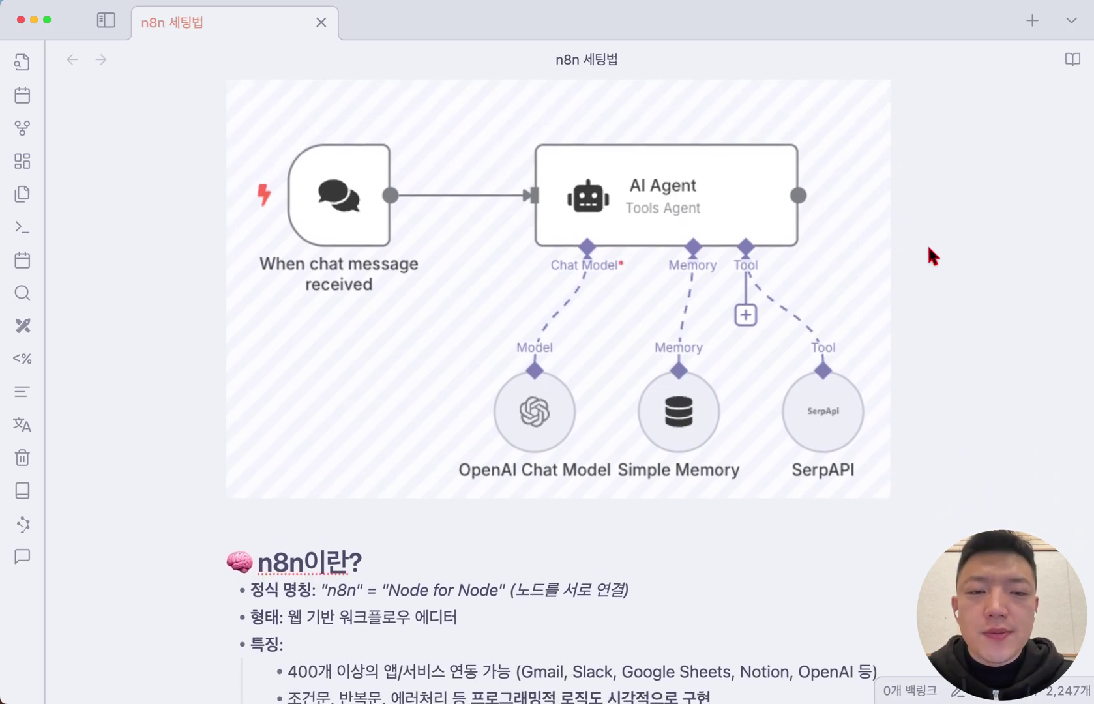
scroll(929, 249, "up", 1)
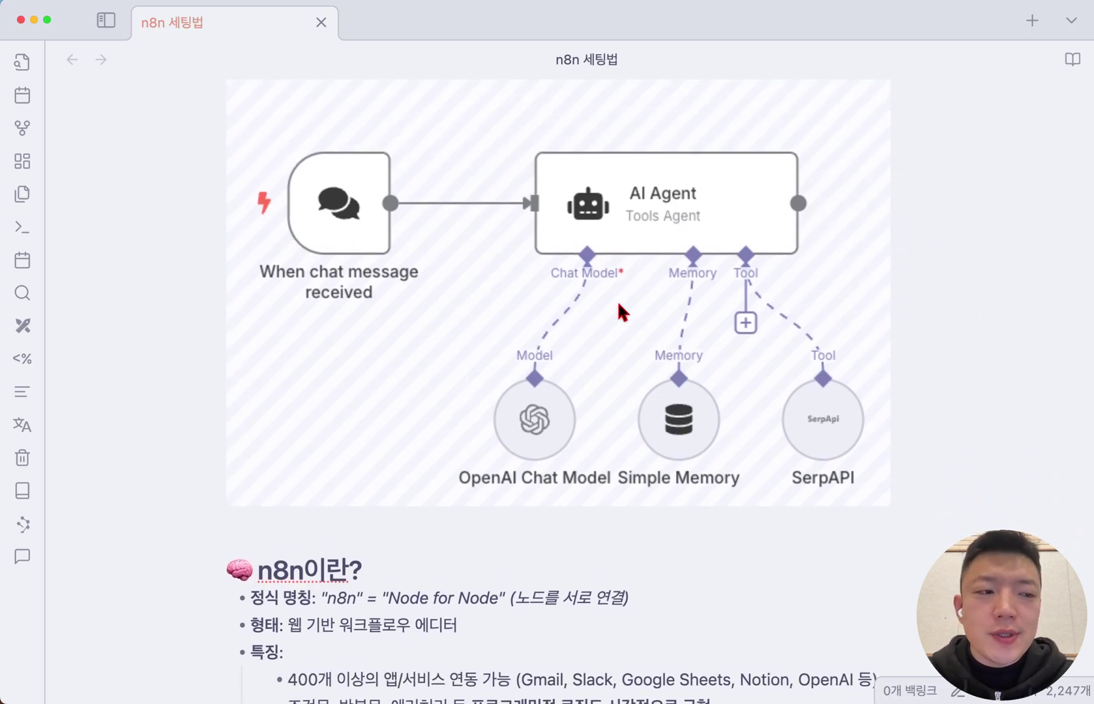
scroll(618, 304, "down", 8)
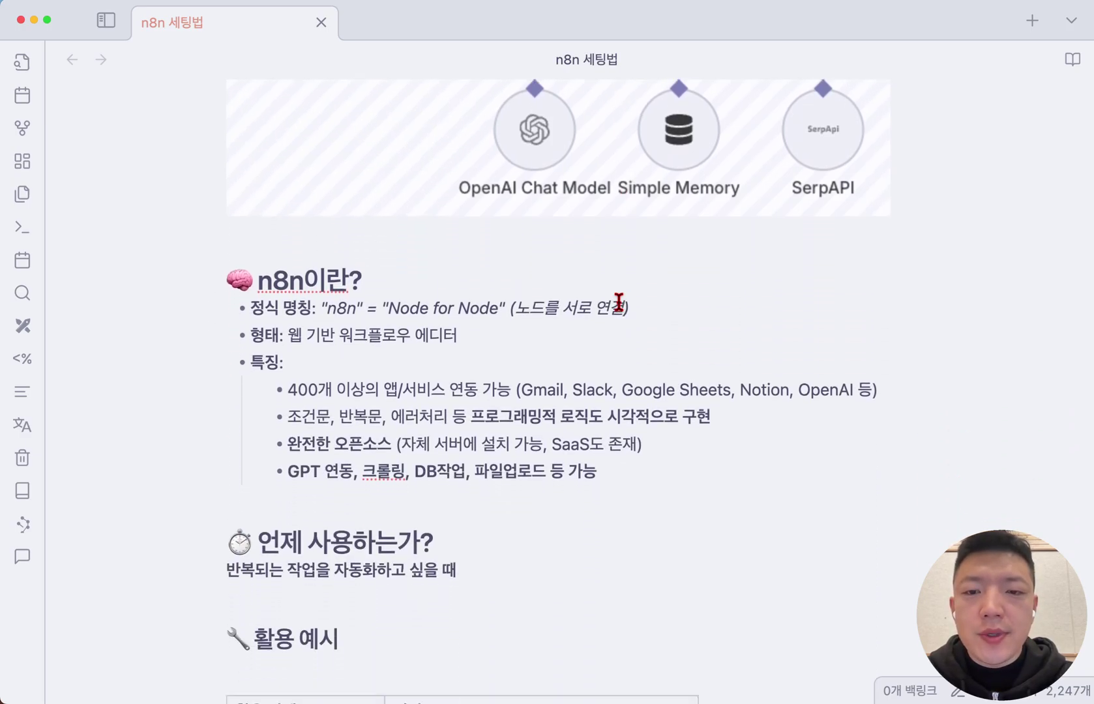
double_click(340, 283)
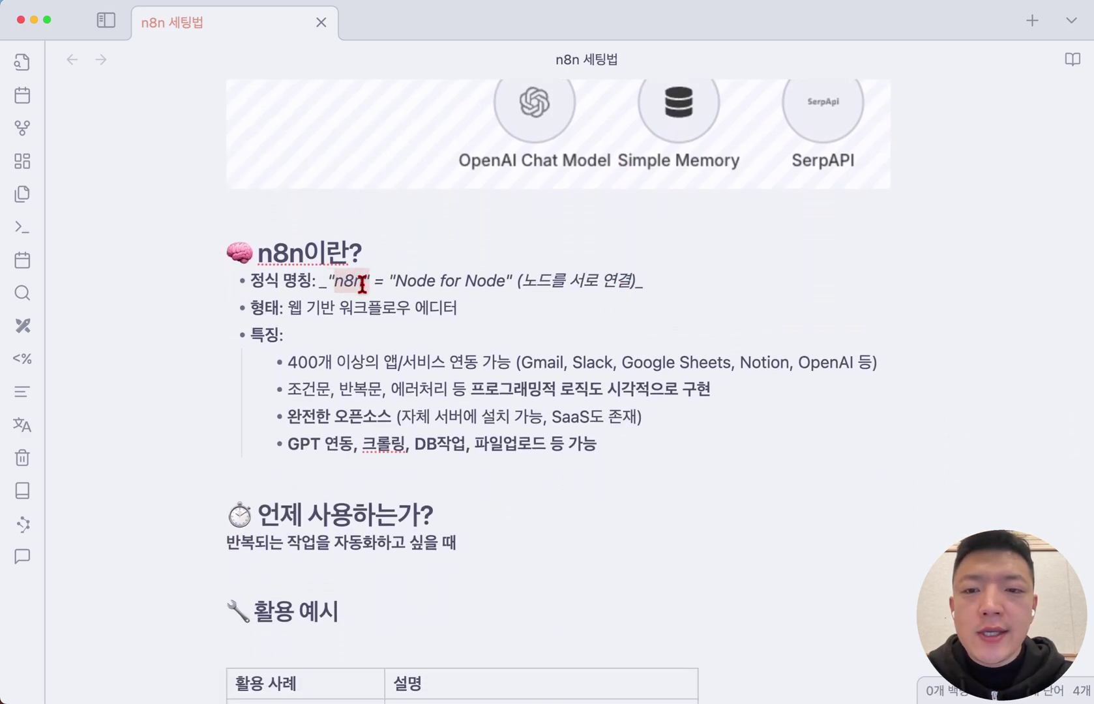
scroll(365, 281, "down", 1)
left_click_drag(395, 243, 512, 245)
scroll(520, 256, "down", 1)
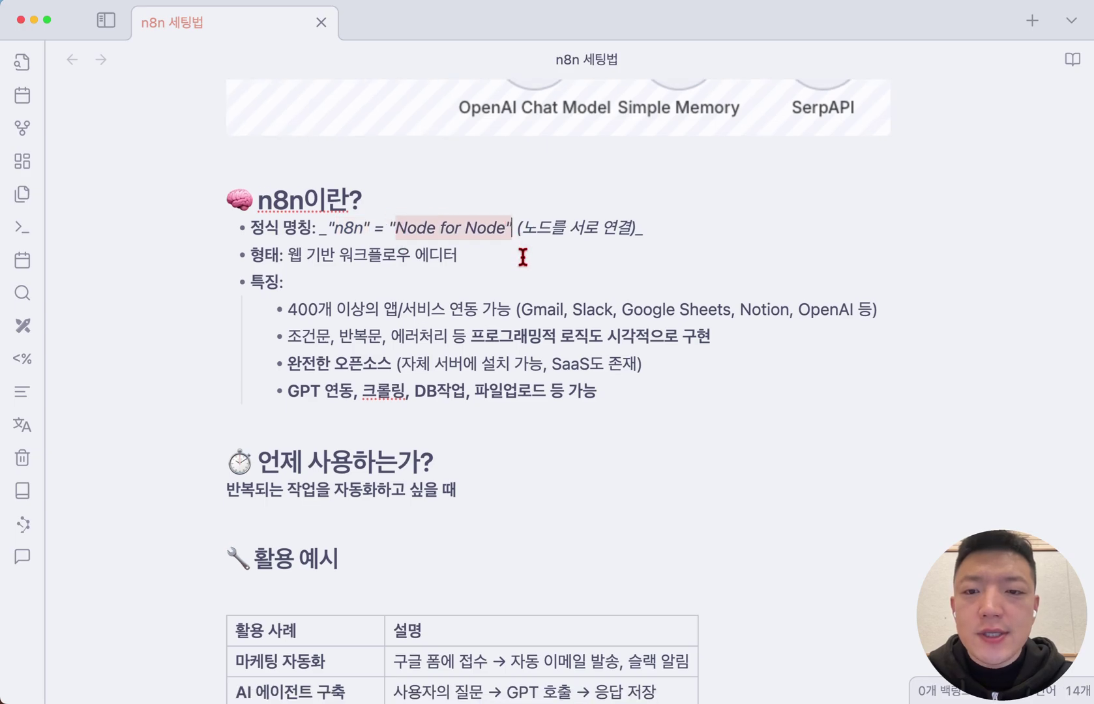
left_click(659, 216)
key("shift+super+Left")
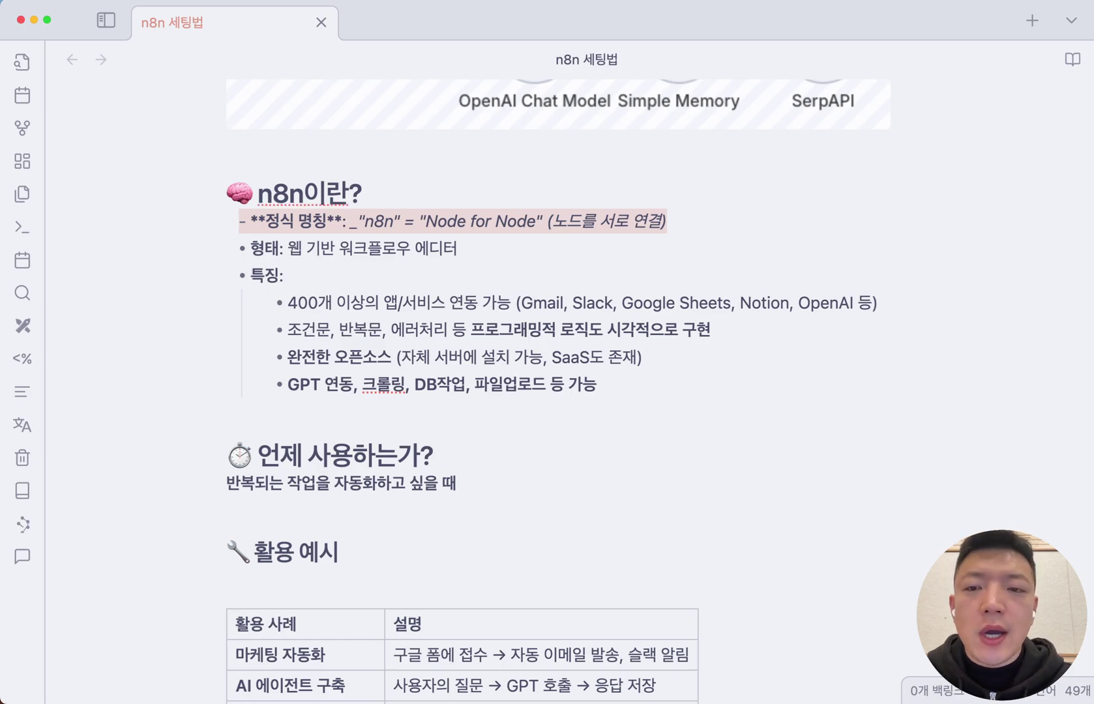
key("Down")
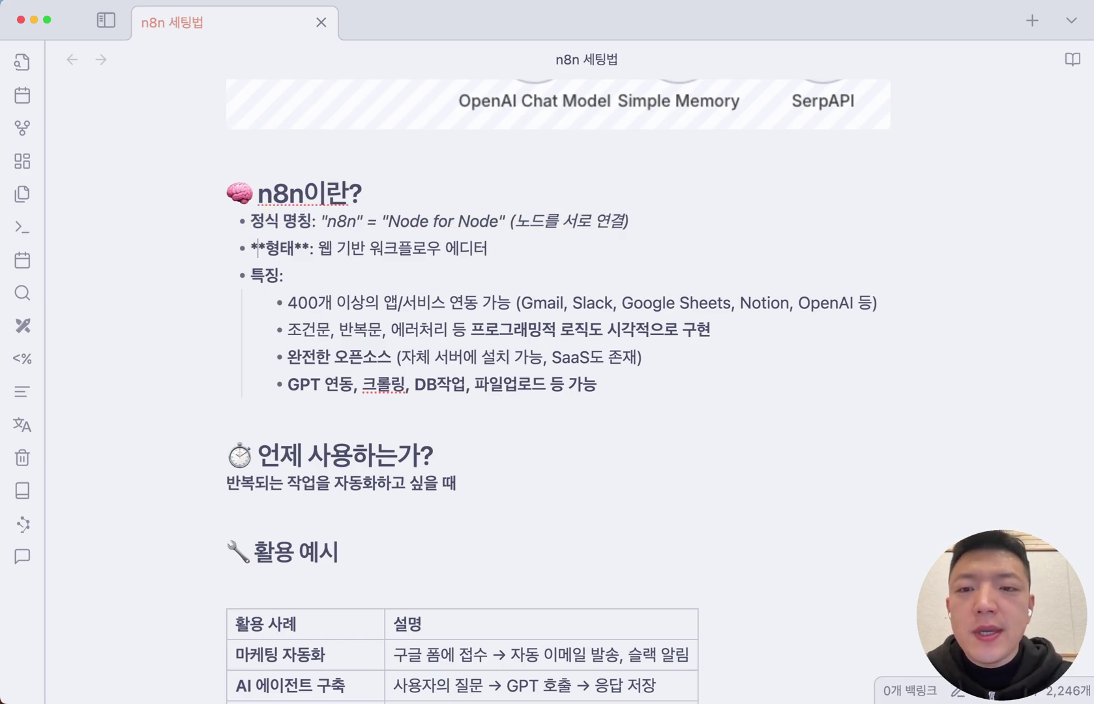
key("Right")
key("Right")
key("Right")
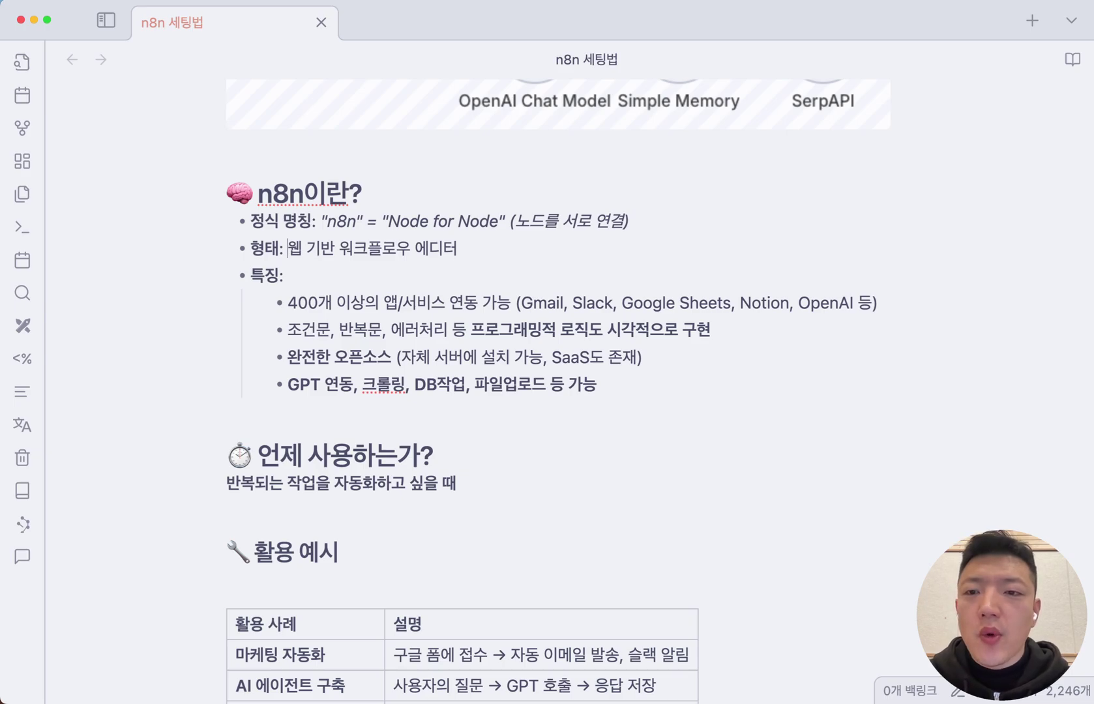
key("alt+shift+Right")
key("alt+shift+Right")
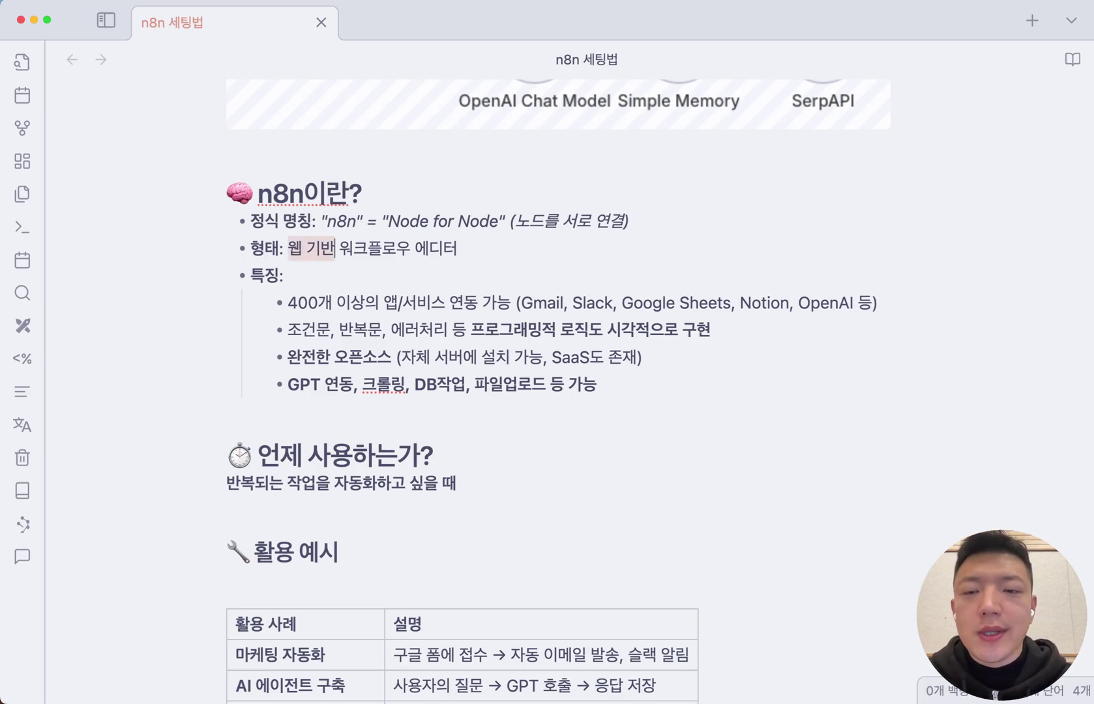
key("alt+shift+Right")
key("alt+shift+Right")
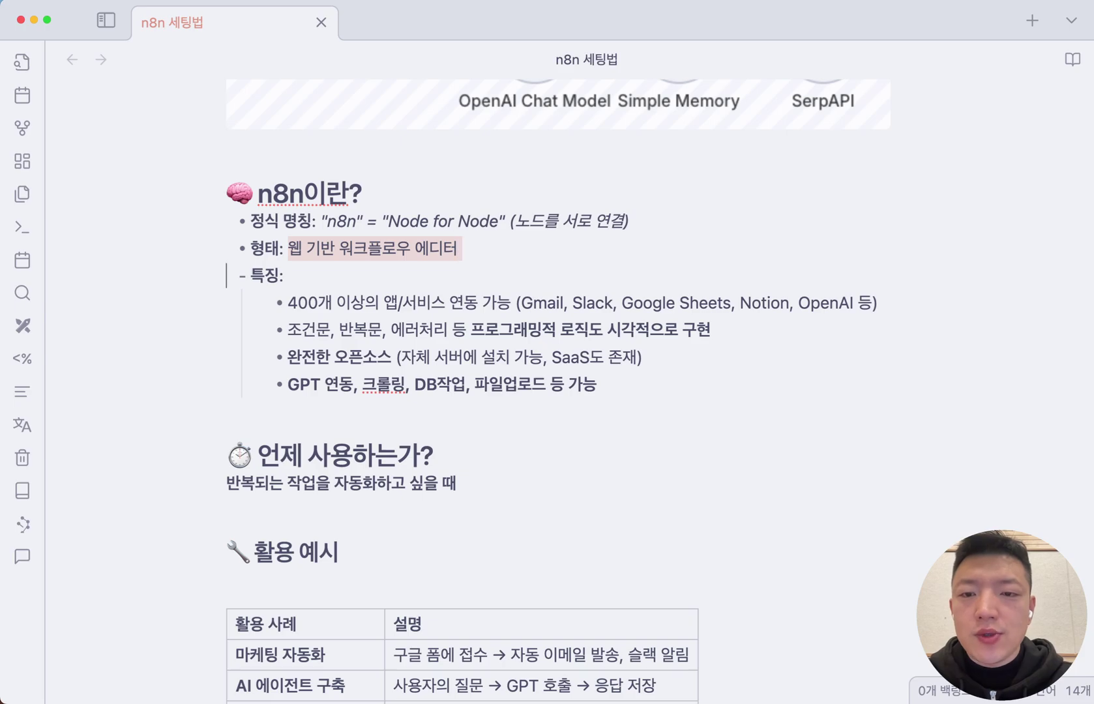
key("shift+Down")
key("shift+Down")
scroll(813, 256, "down", 3)
left_click(922, 235)
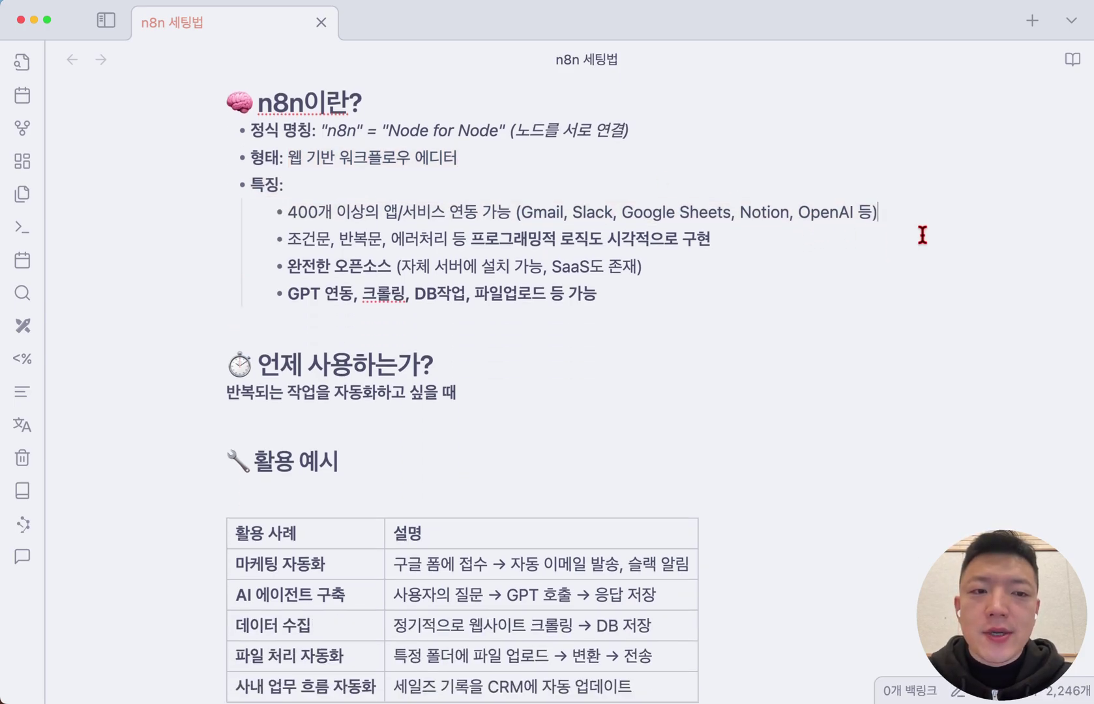
key("super+shift+Left")
key("Down")
key("shift+Down")
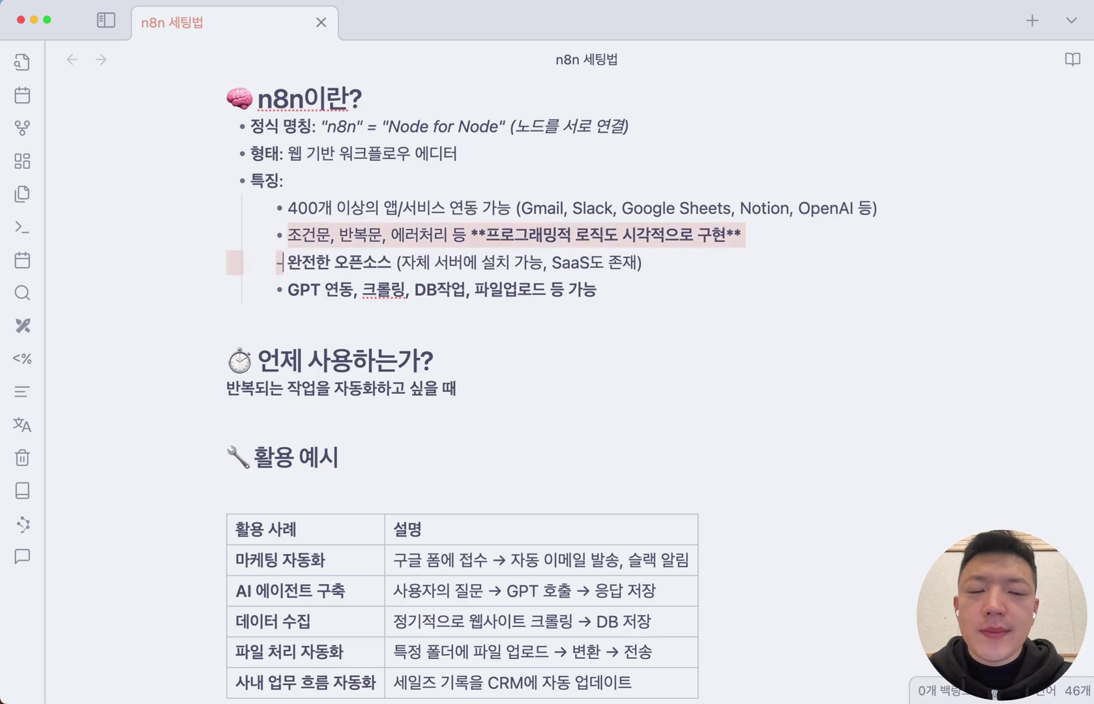
key("shift+Left")
key("Down")
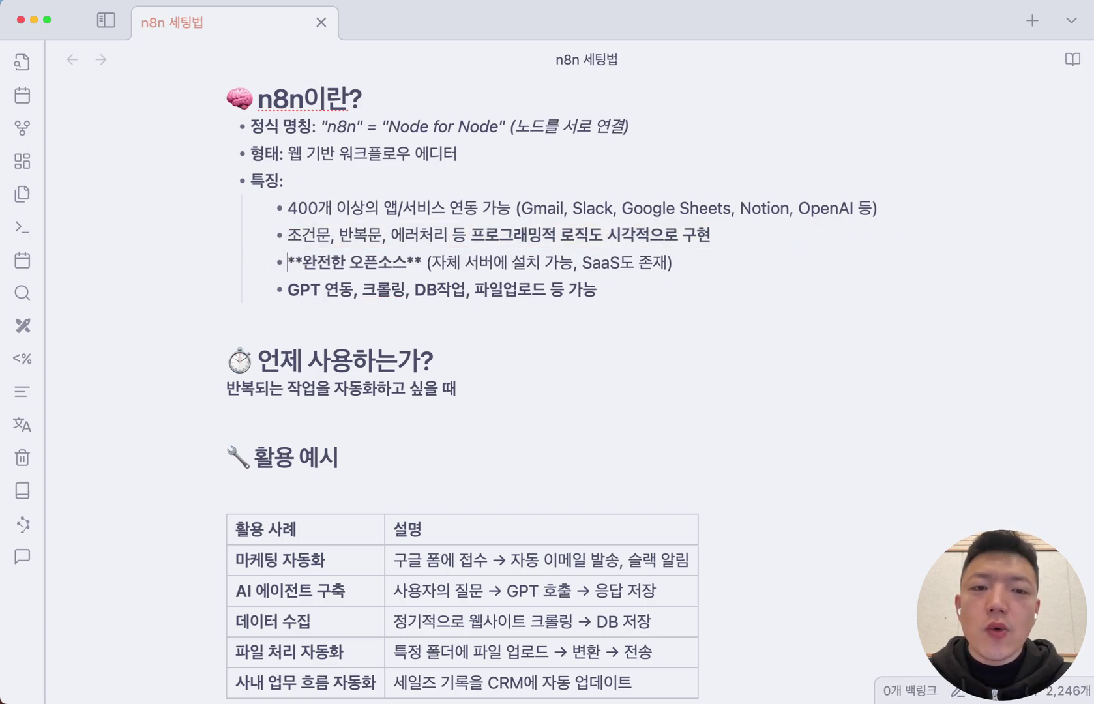
key("Up")
key("super+Left")
key("shift+Down")
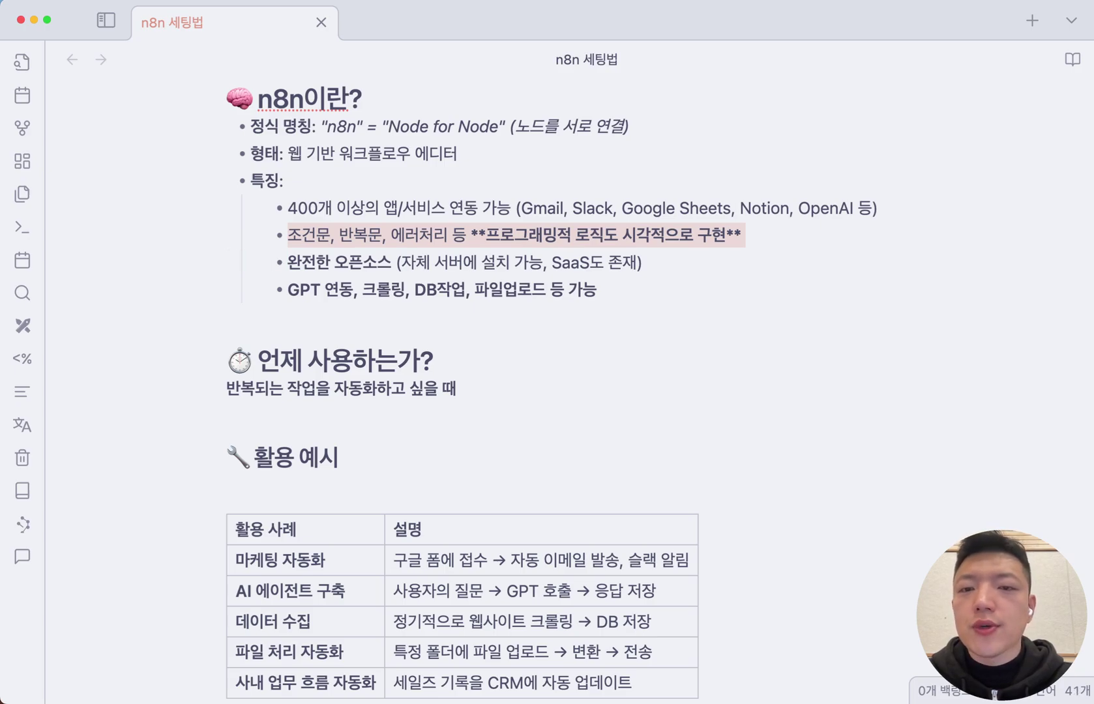
key("Right")
key("Right")
key("Right")
key("shift+alt+Right")
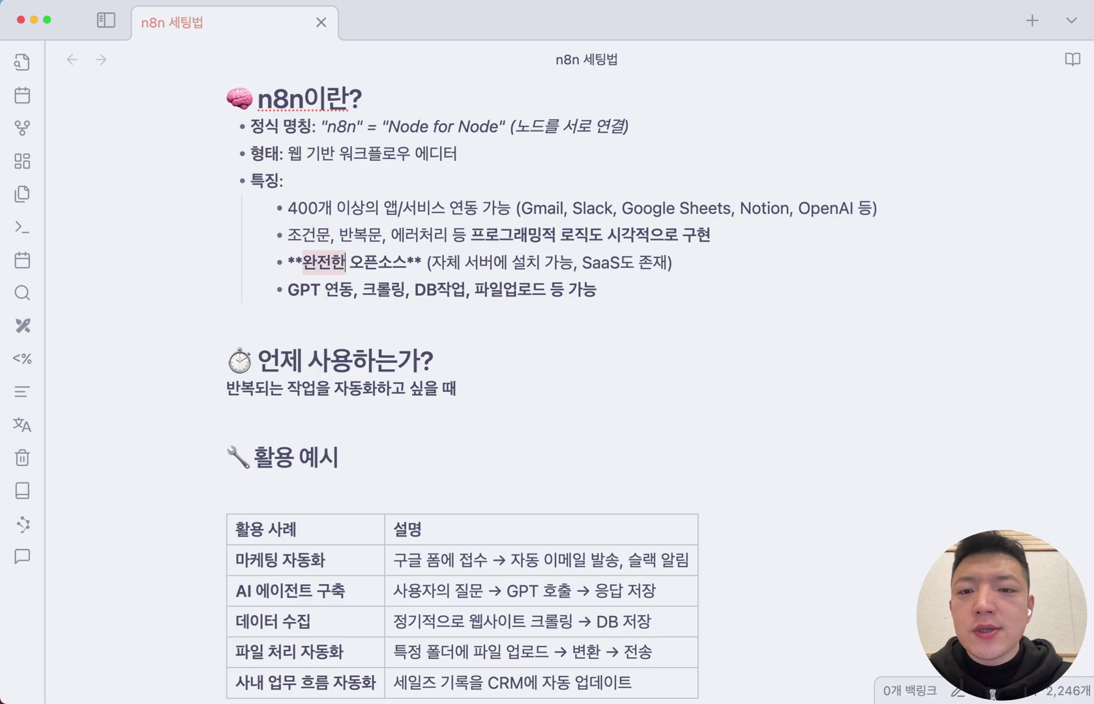
key("shift+alt+Right")
key("super+b")
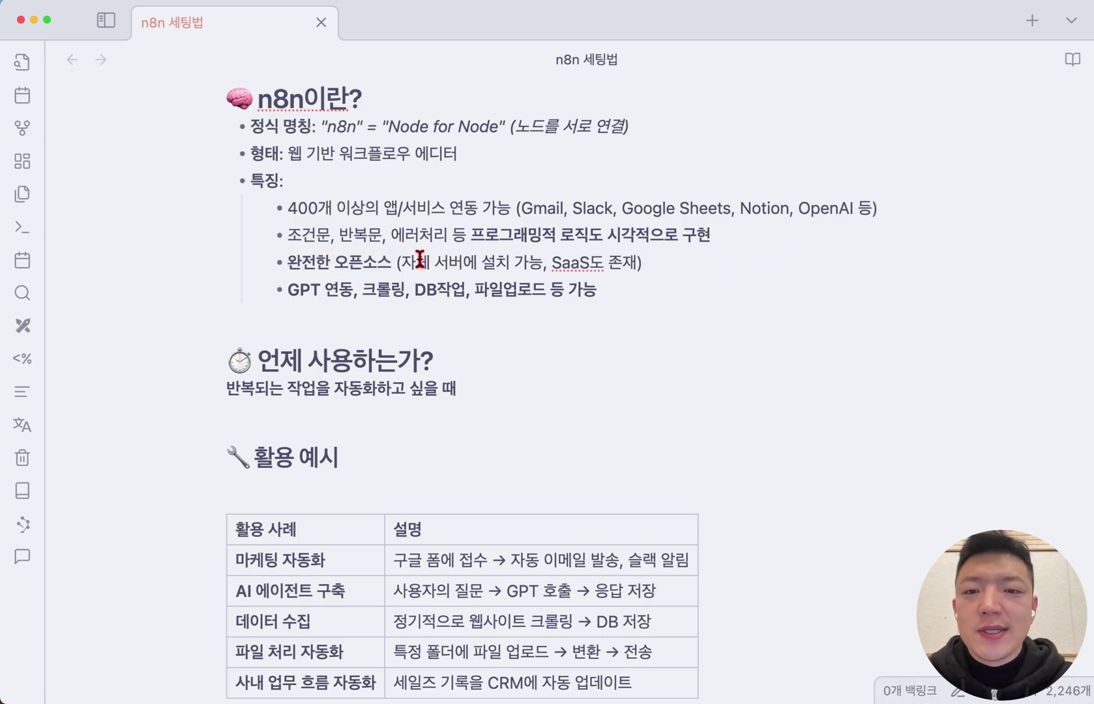
left_click_drag(402, 261, 542, 261)
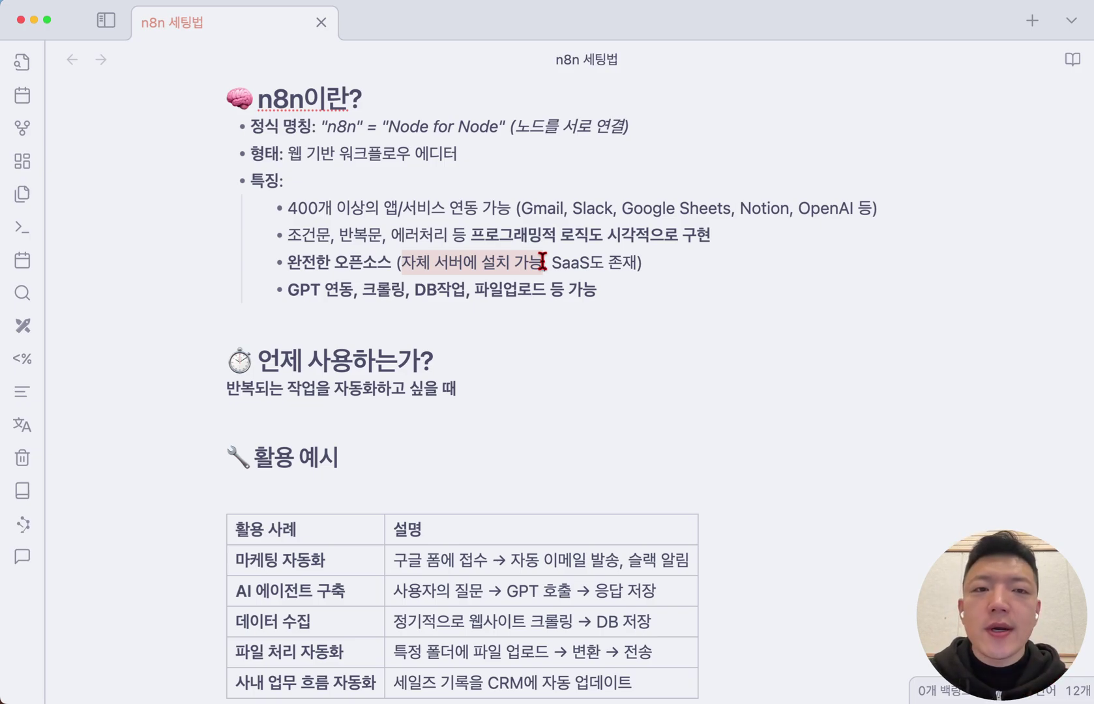
left_click(681, 264)
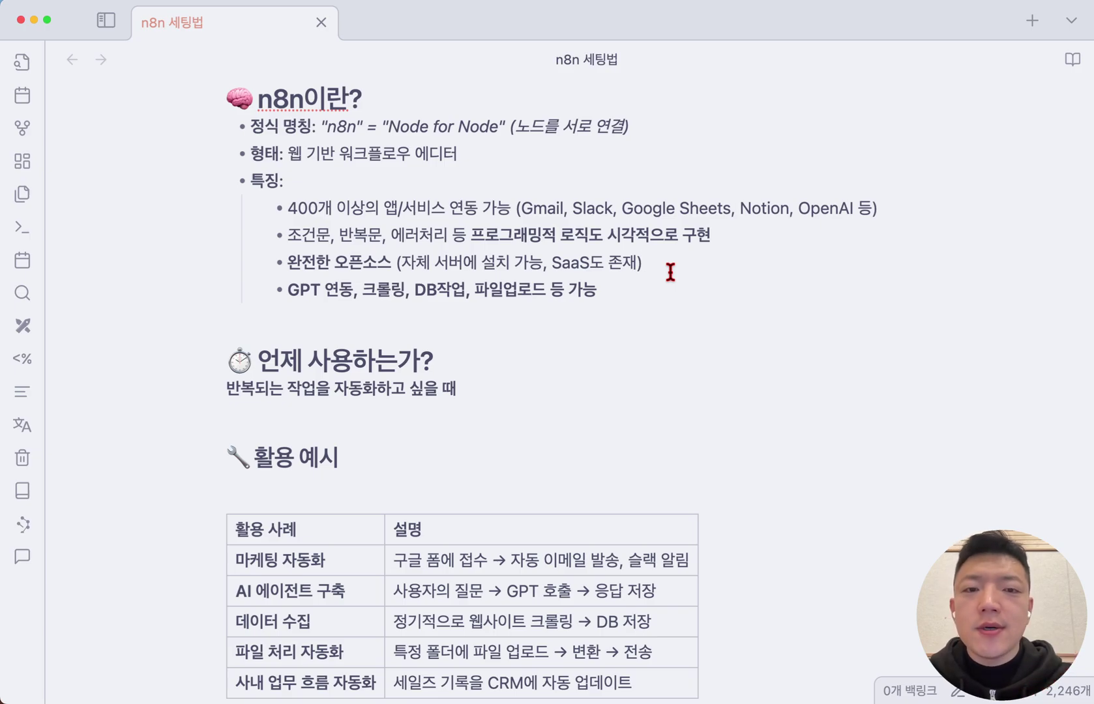
key("Down")
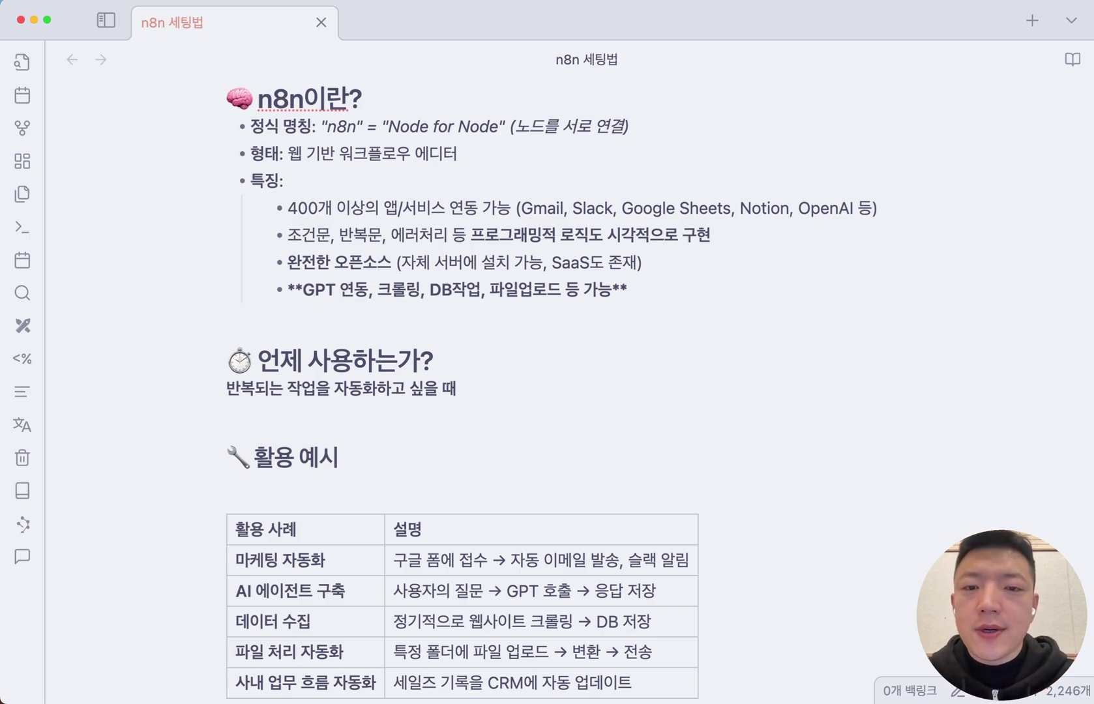
key("super+shift+Right")
left_click(642, 344)
scroll(646, 340, "down", 1)
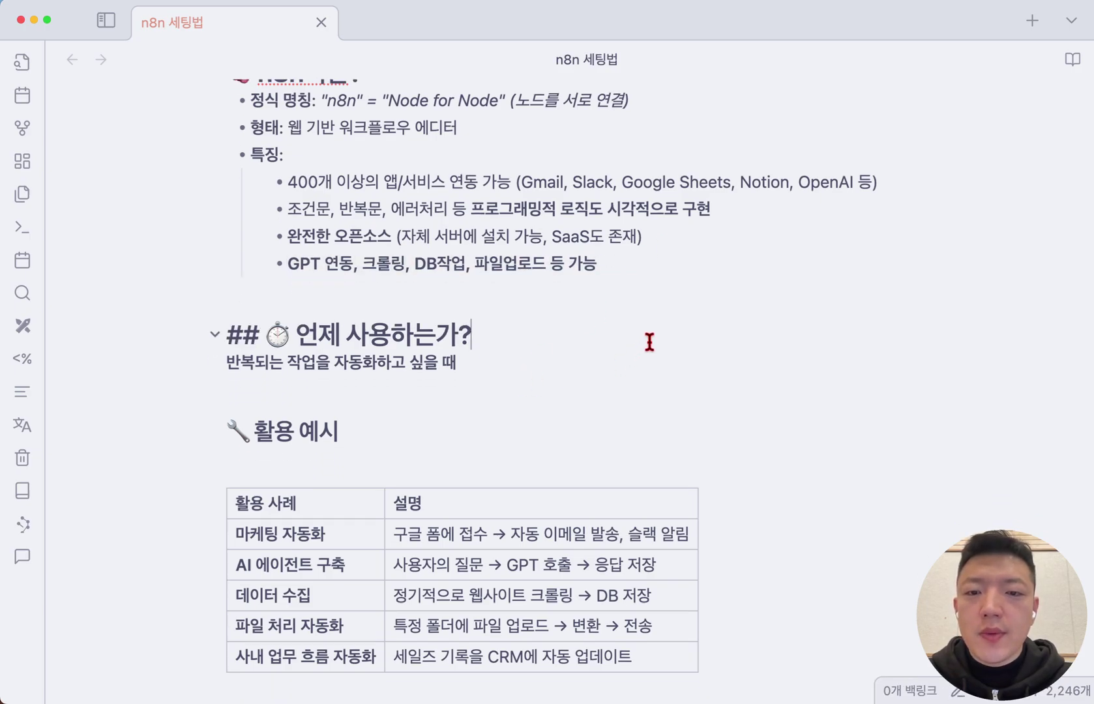
double_click(432, 261)
left_click(675, 287)
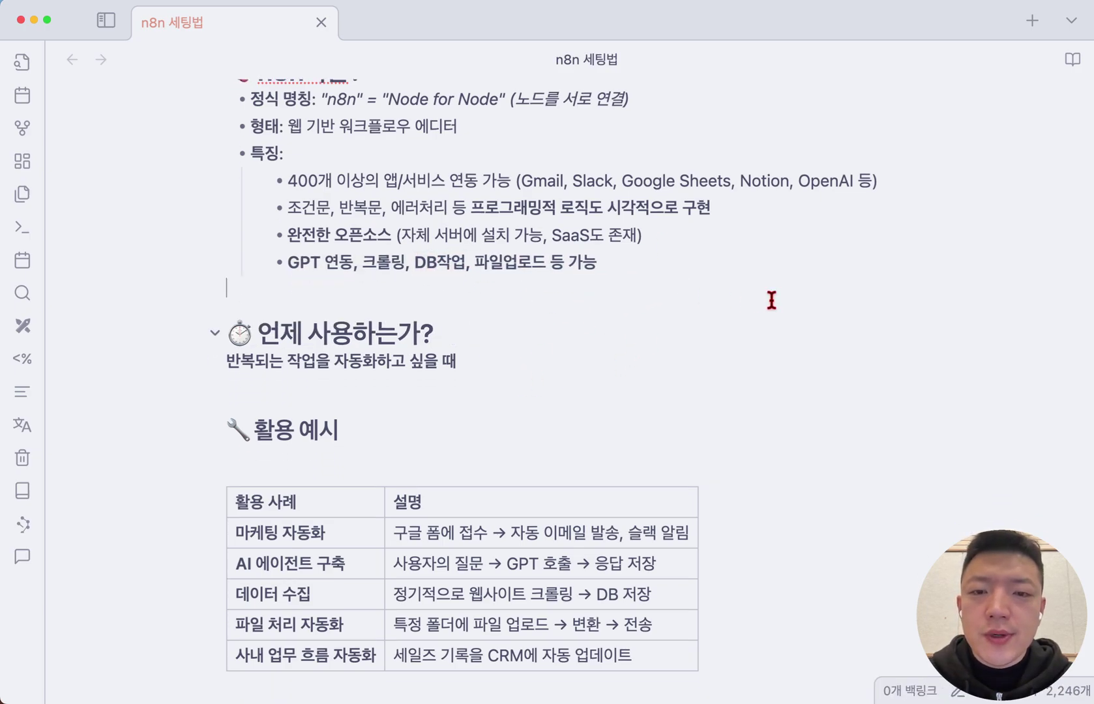
scroll(773, 300, "down", 1)
scroll(773, 300, "down", 2)
left_click(711, 272)
key("shift+Down")
key("shift+Down")
key("shift+Down")
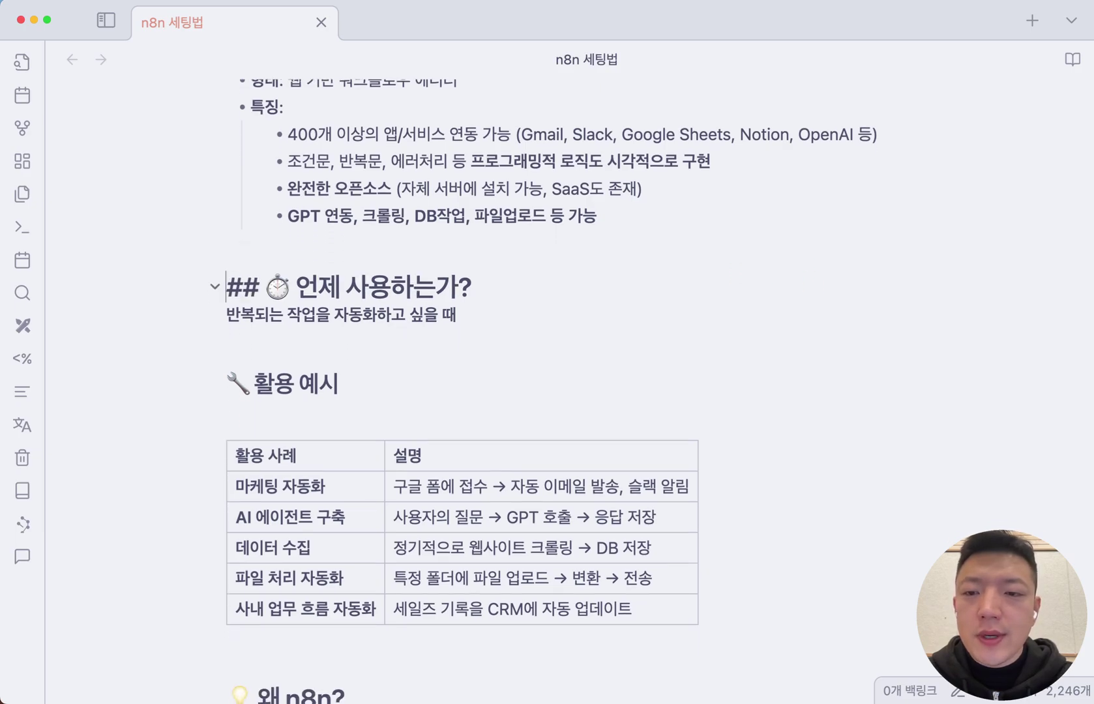
scroll(570, 308, "down", 3)
left_click(618, 246)
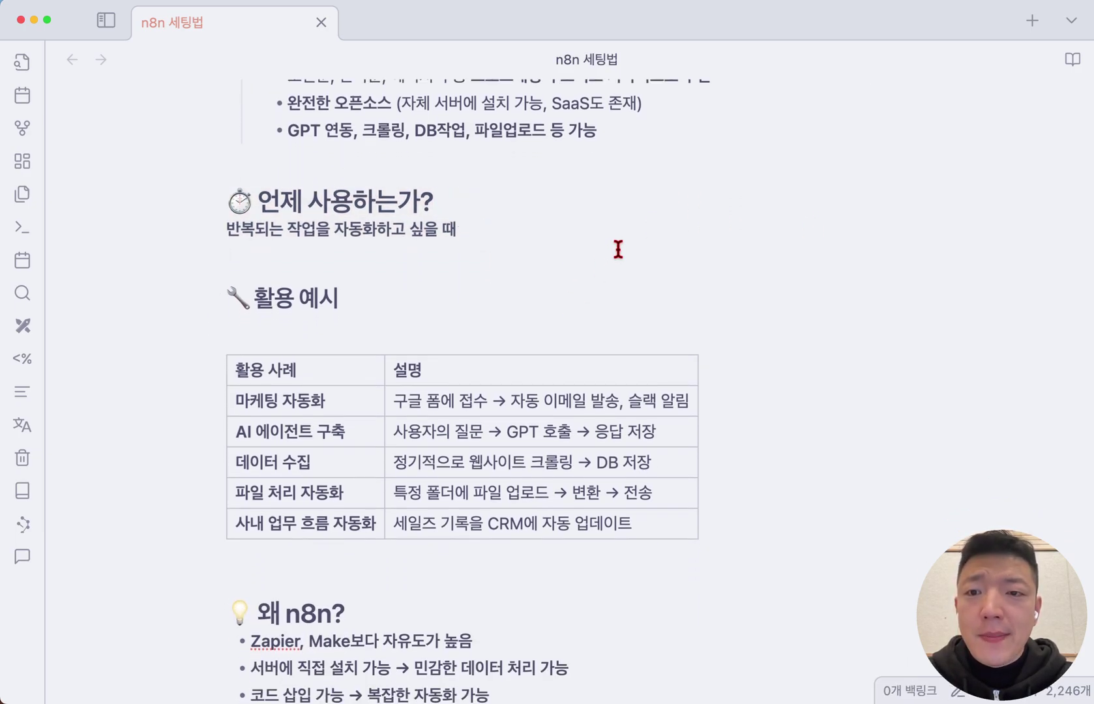
scroll(706, 240, "down", 2)
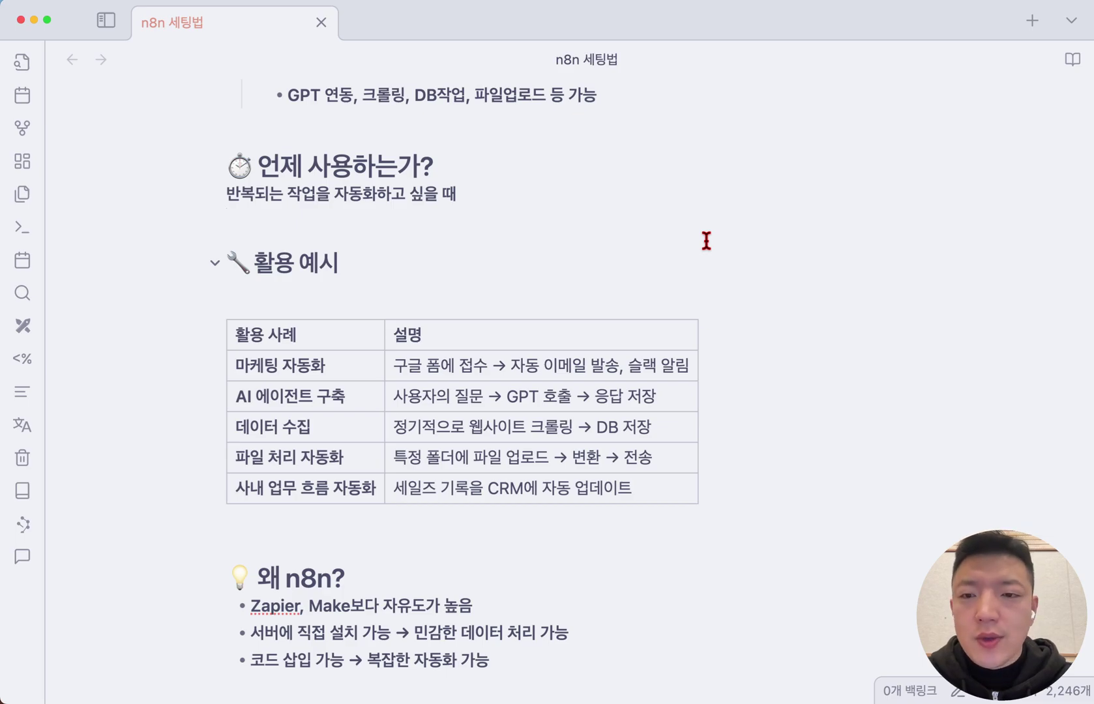
scroll(706, 241, "down", 2)
left_click(704, 261)
scroll(705, 267, "down", 2)
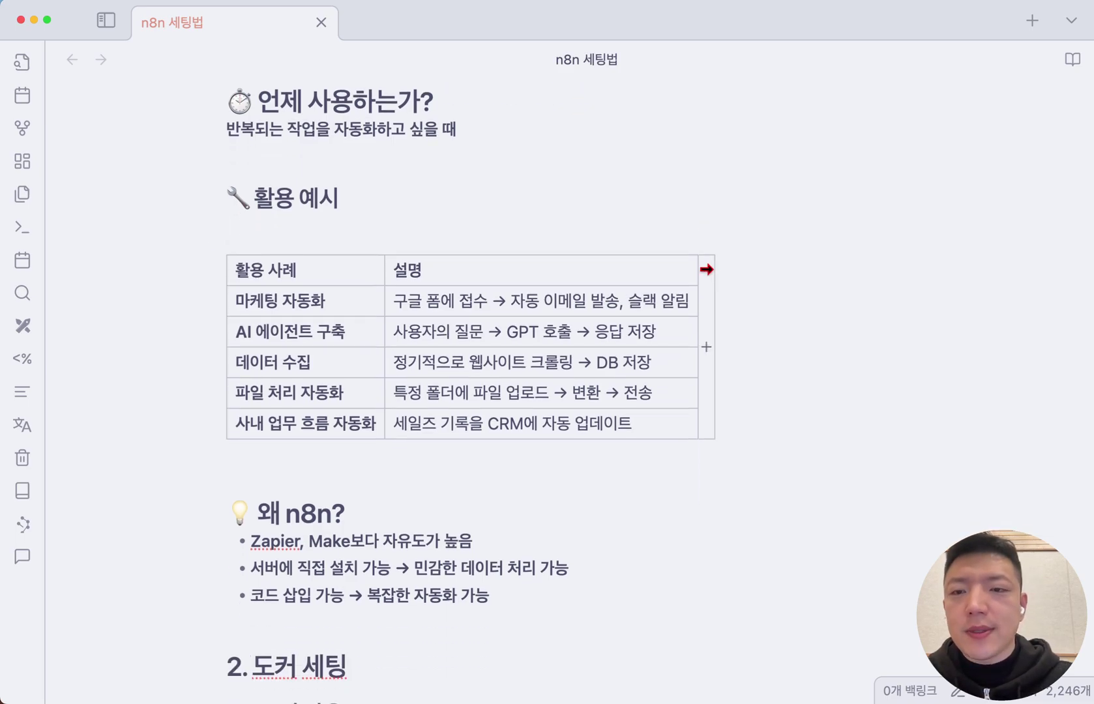
scroll(703, 268, "down", 3)
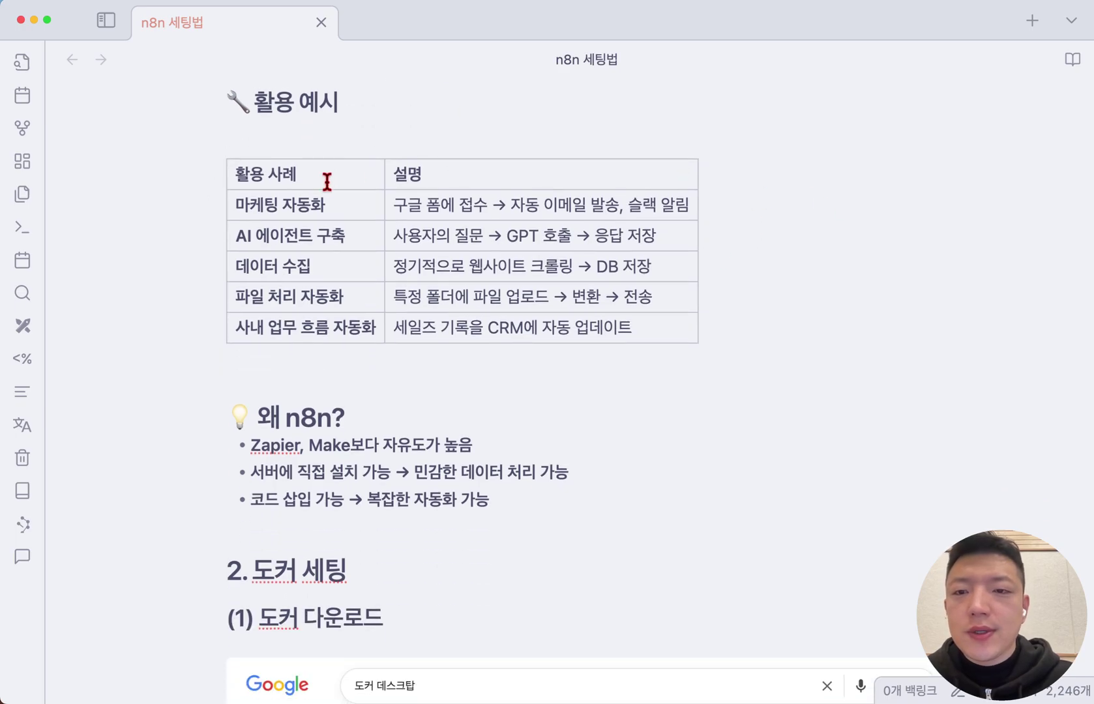
left_click_drag(232, 197, 532, 333)
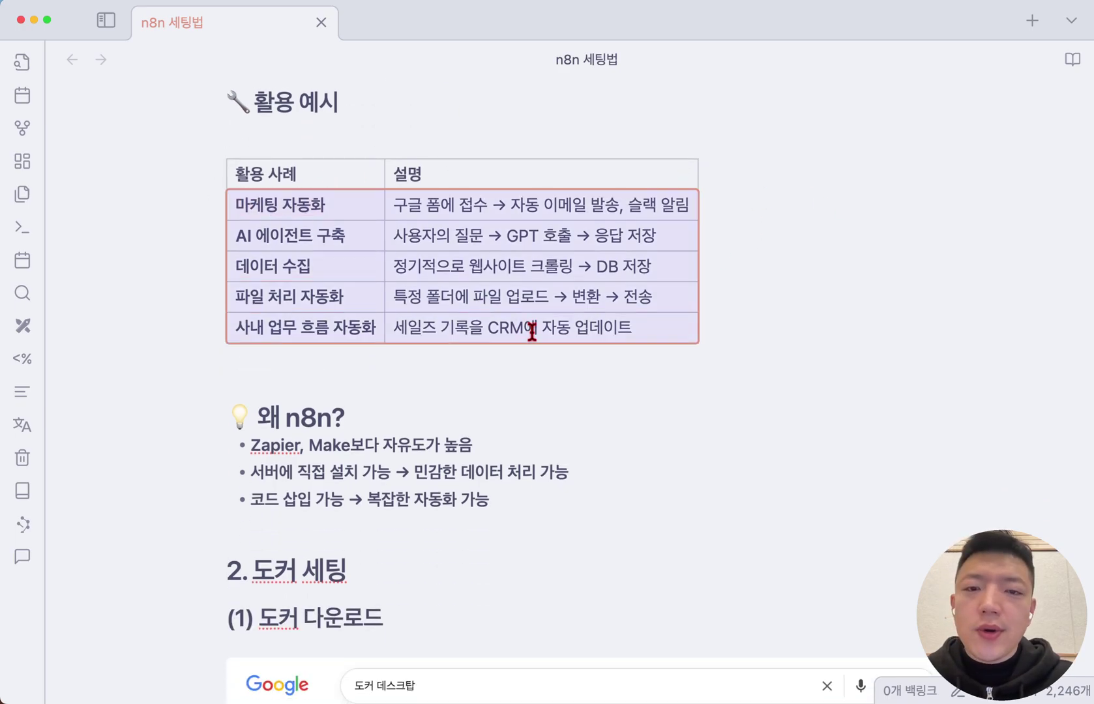
left_click(757, 339)
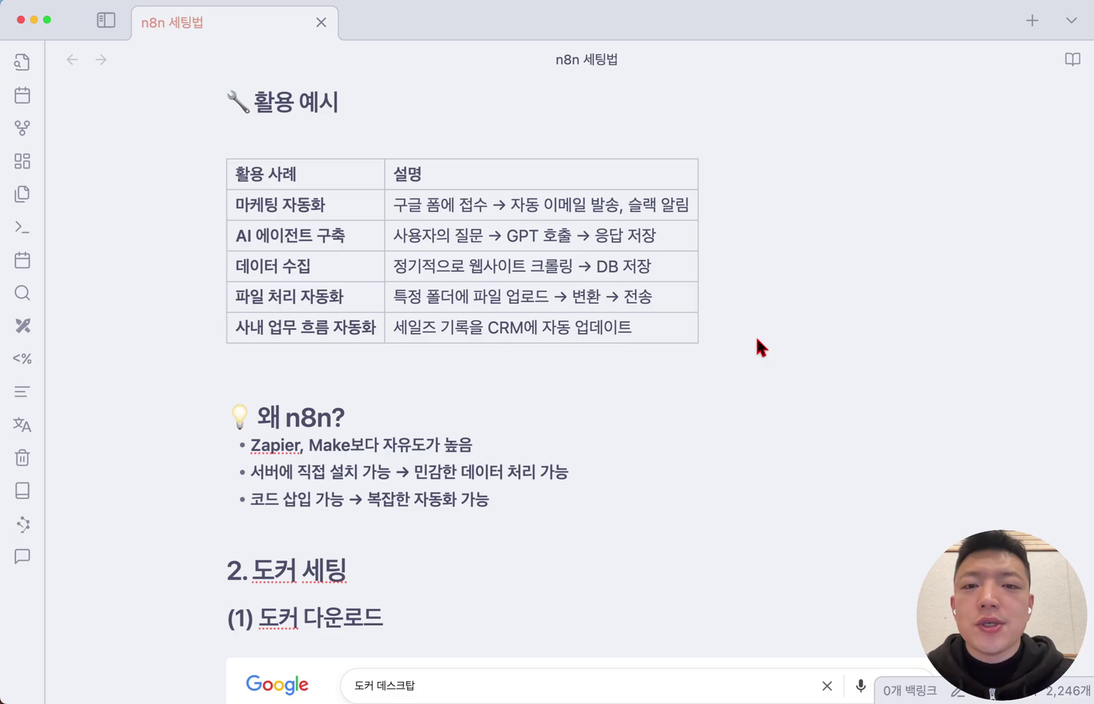
left_click_drag(635, 340, 677, 308)
scroll(721, 310, "down", 1)
left_click(803, 287)
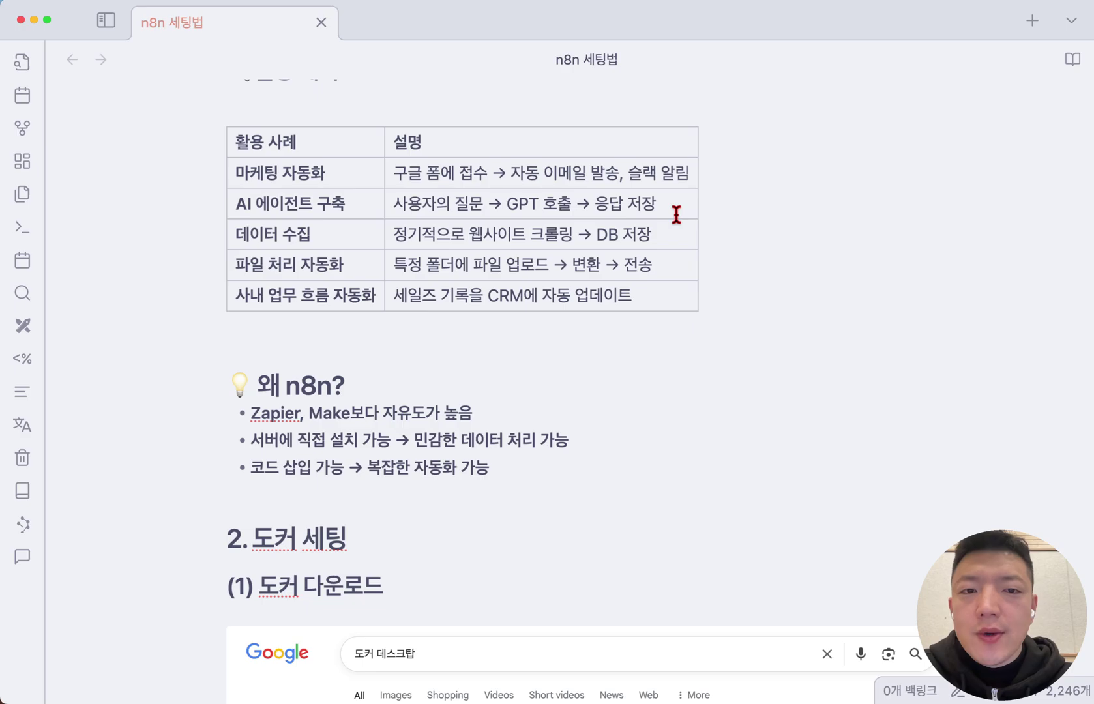
left_click_drag(674, 210, 253, 212)
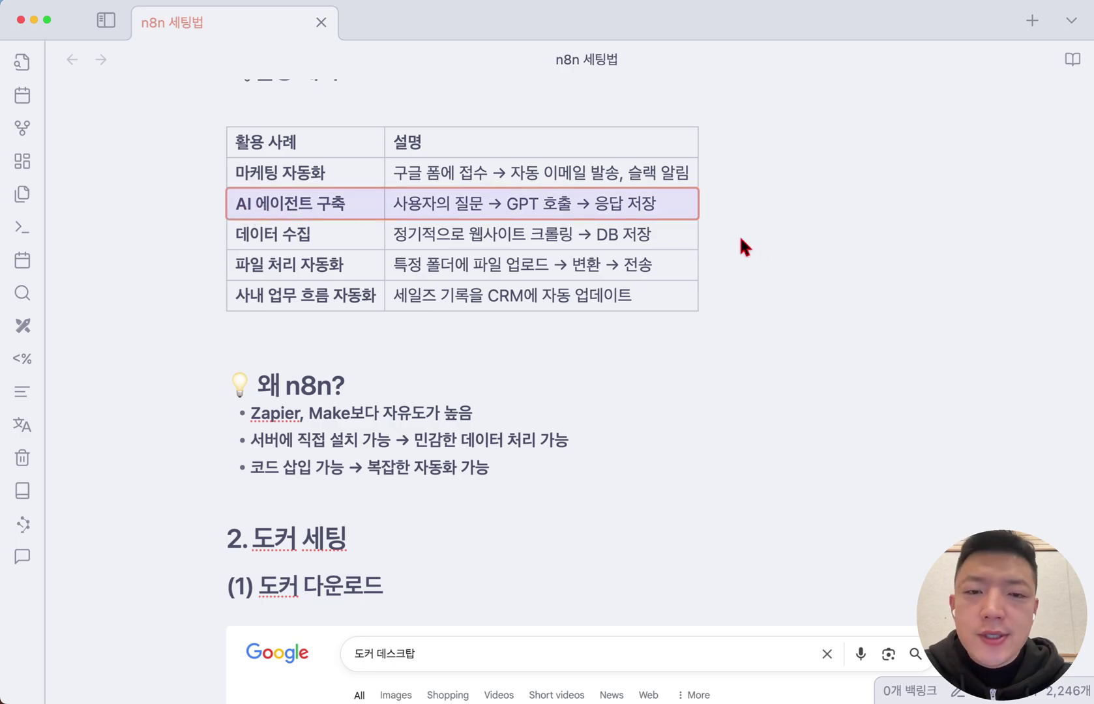
scroll(741, 240, "down", 1)
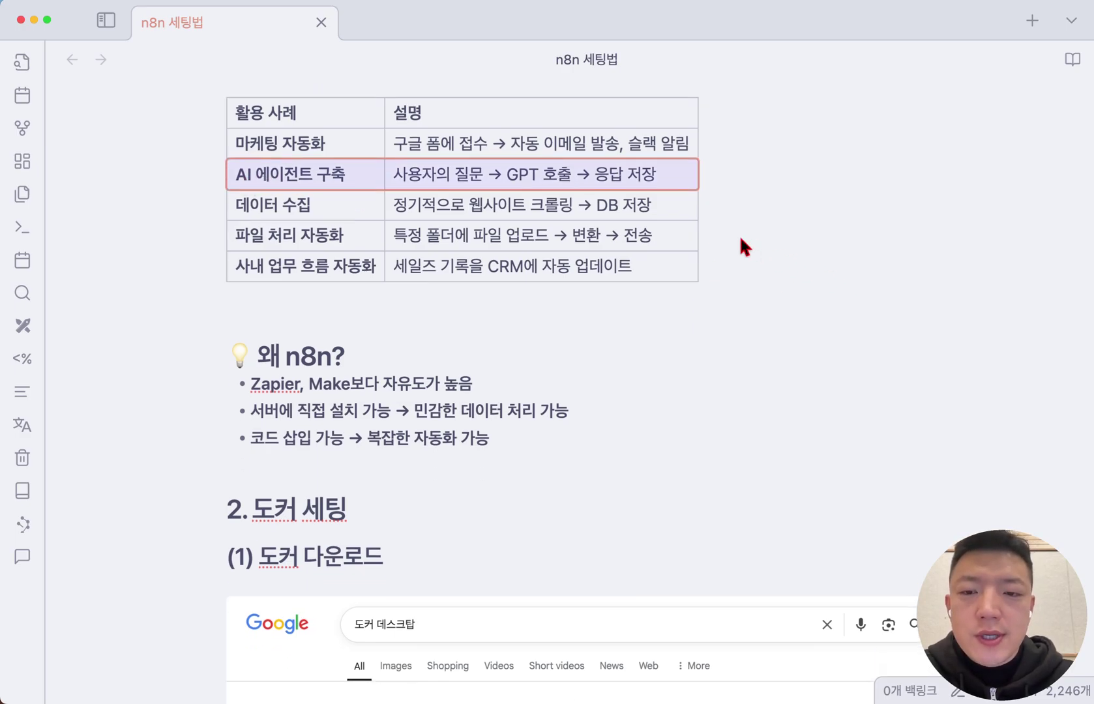
scroll(740, 237, "down", 7)
key("Down")
key("Down")
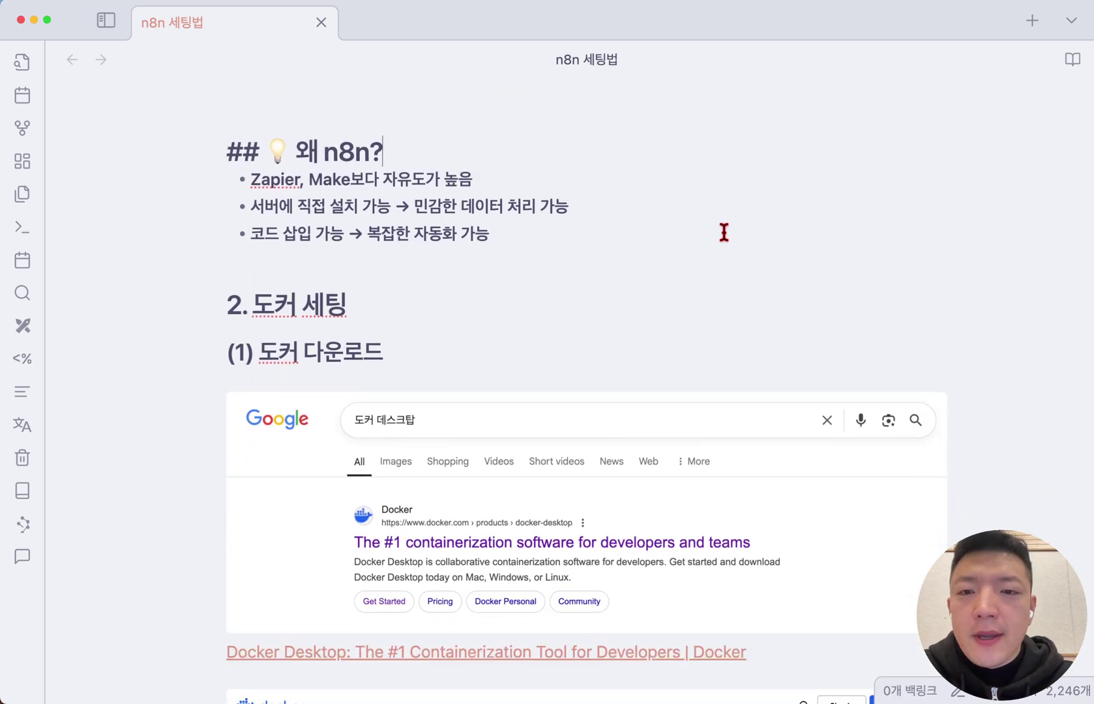
key("shift+Down")
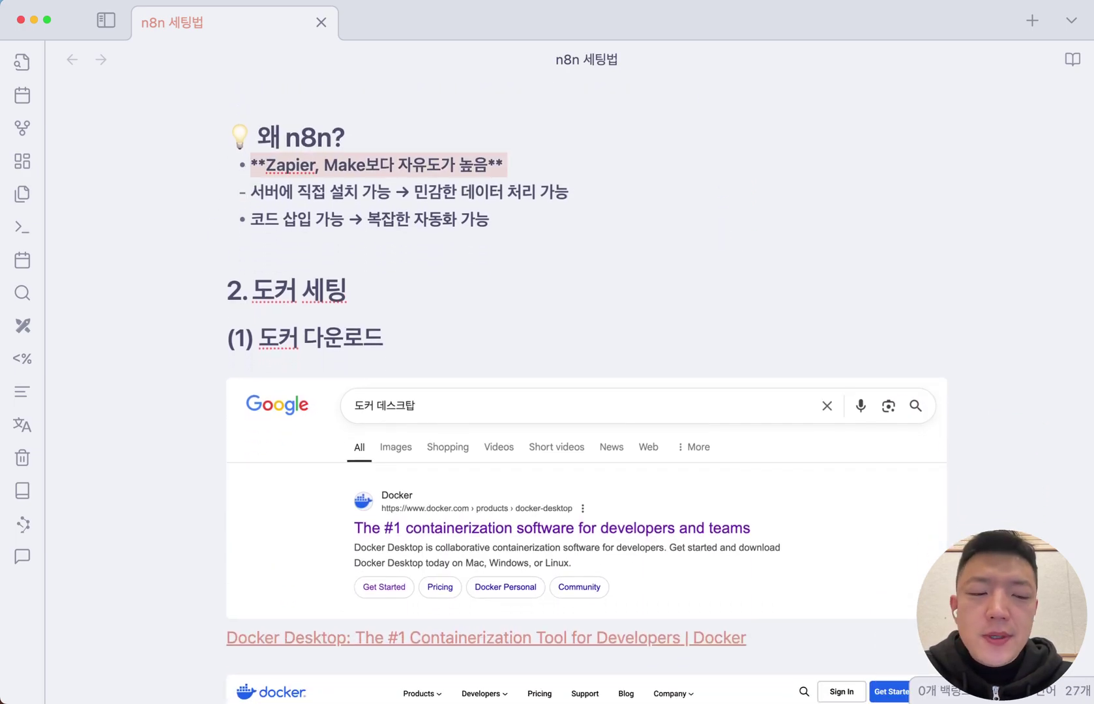
Insert '(내 크퓨터)' after 서버 in the self-install bullet
left_click(525, 162)
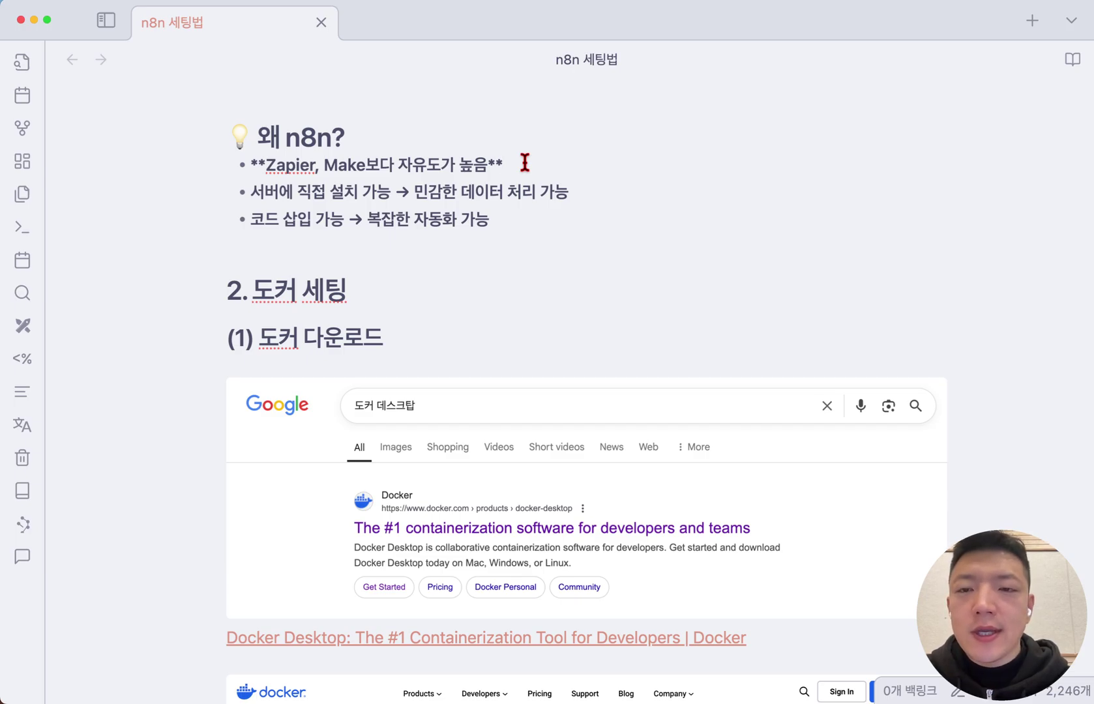
double_click(313, 136)
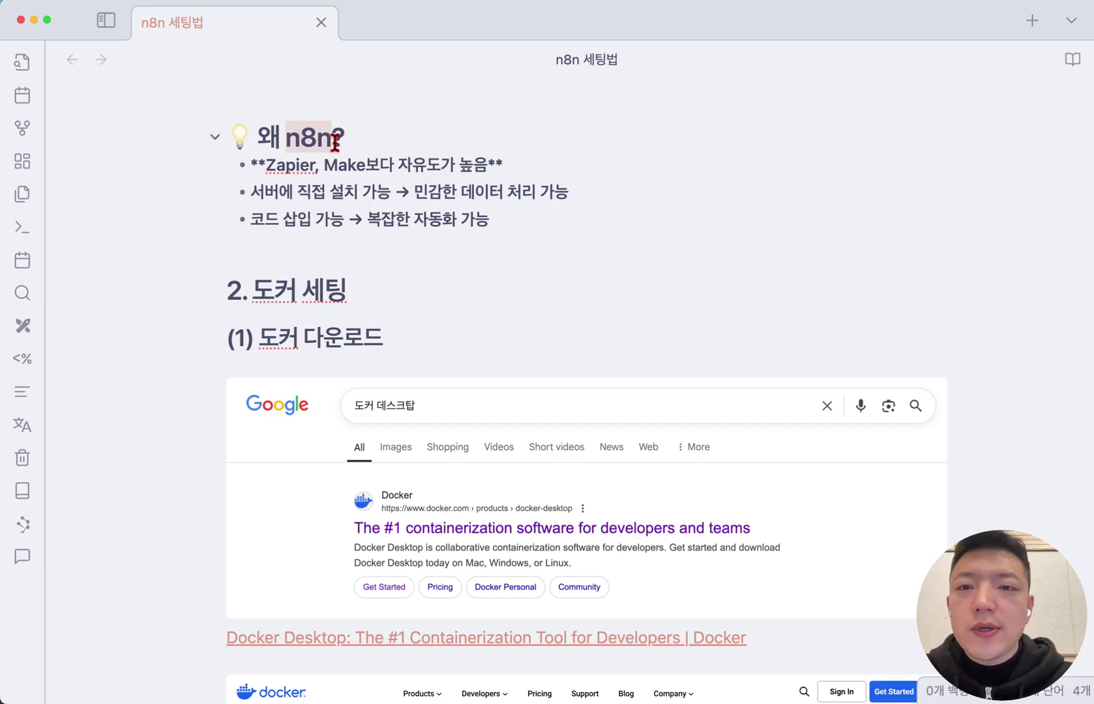
left_click(488, 167)
triple_click(713, 195)
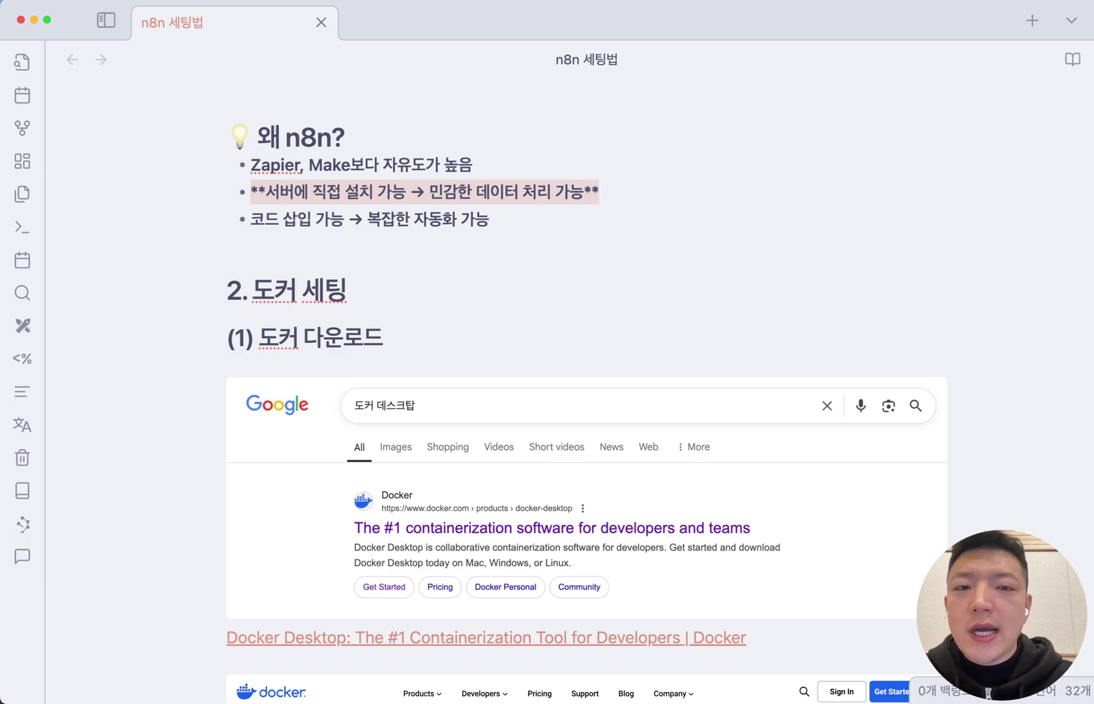
left_click(251, 192)
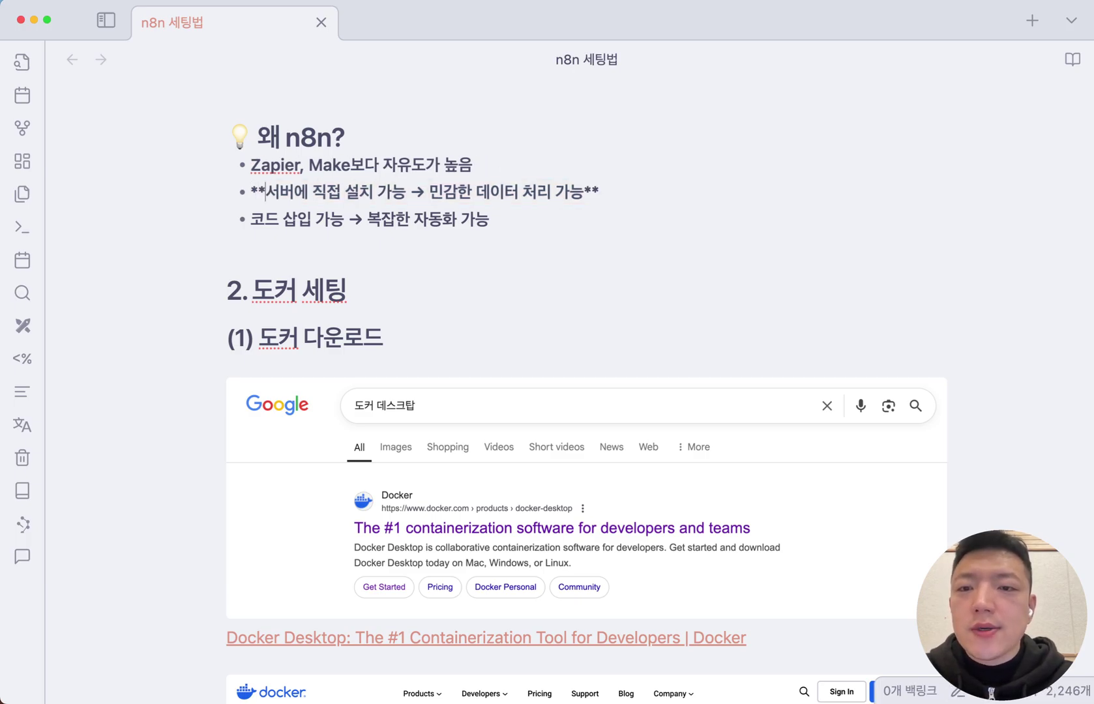
key("shift+Right")
key("shift+Right")
key("shift+Right")
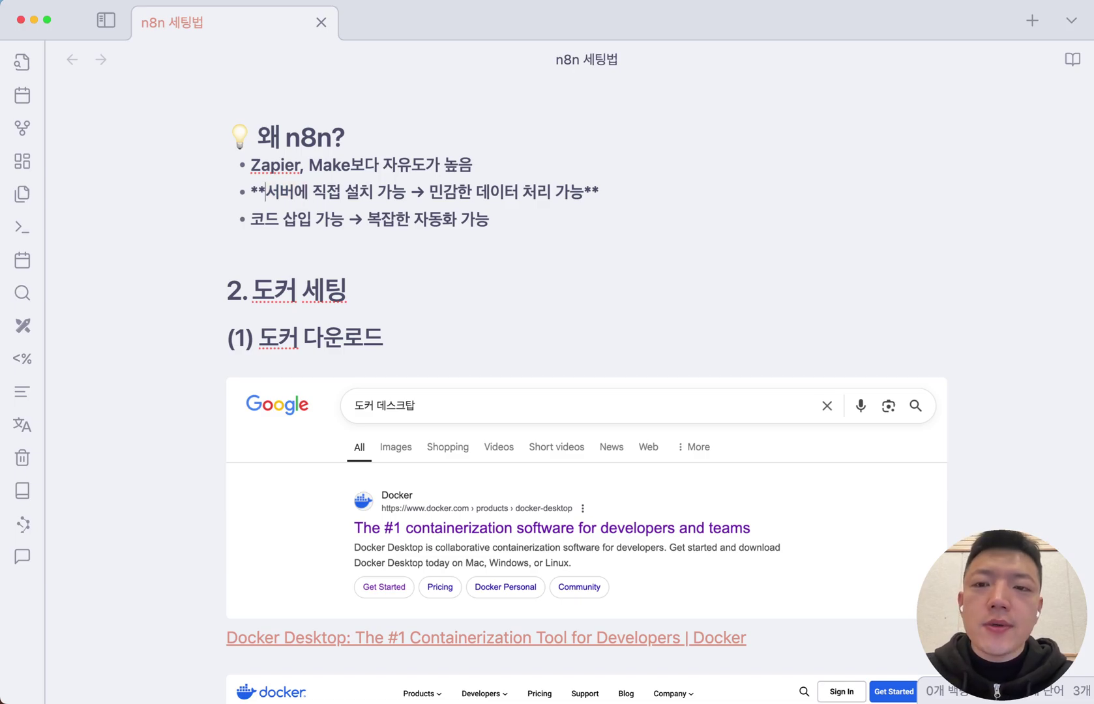
key("Right")
key("Right")
type("(내 크")
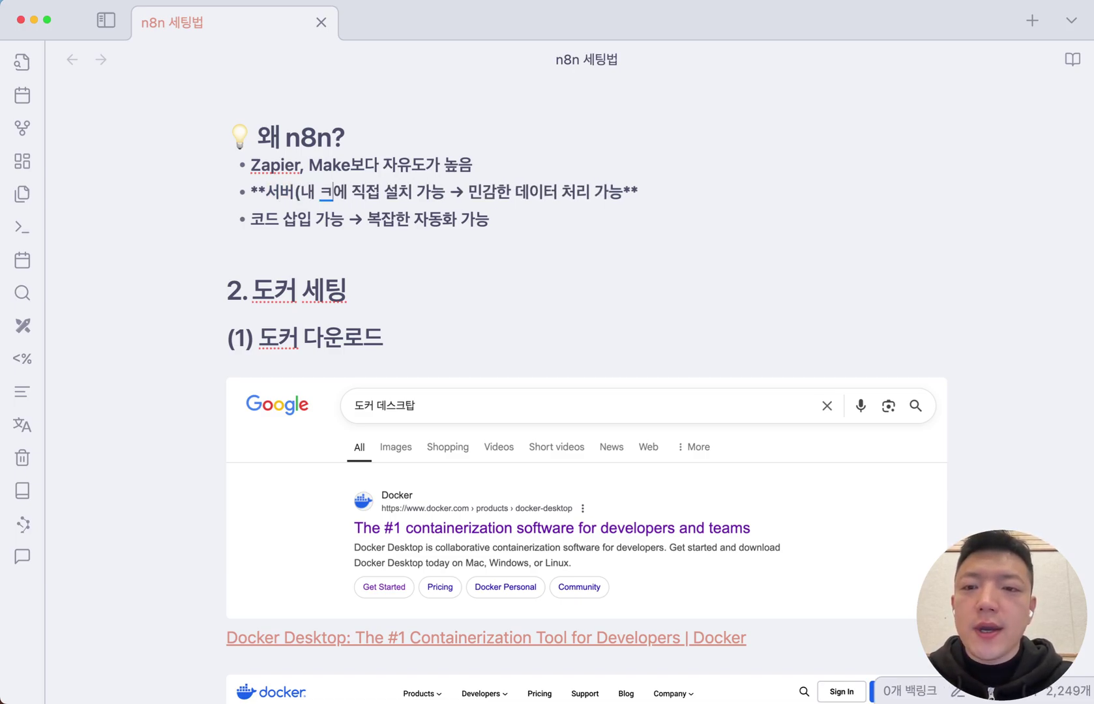
type("퓨터)")
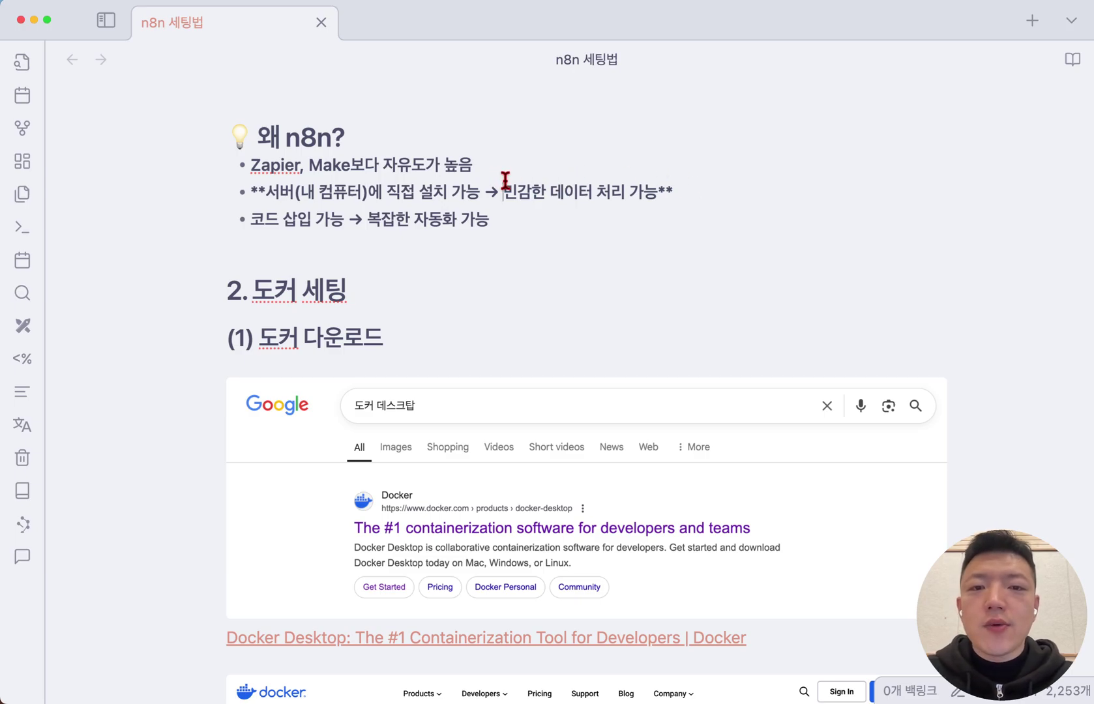
Highlight the 민감한 데이터 처리 가능 phrase and the code-insertion bullet while reviewing them
left_click_drag(506, 185, 656, 191)
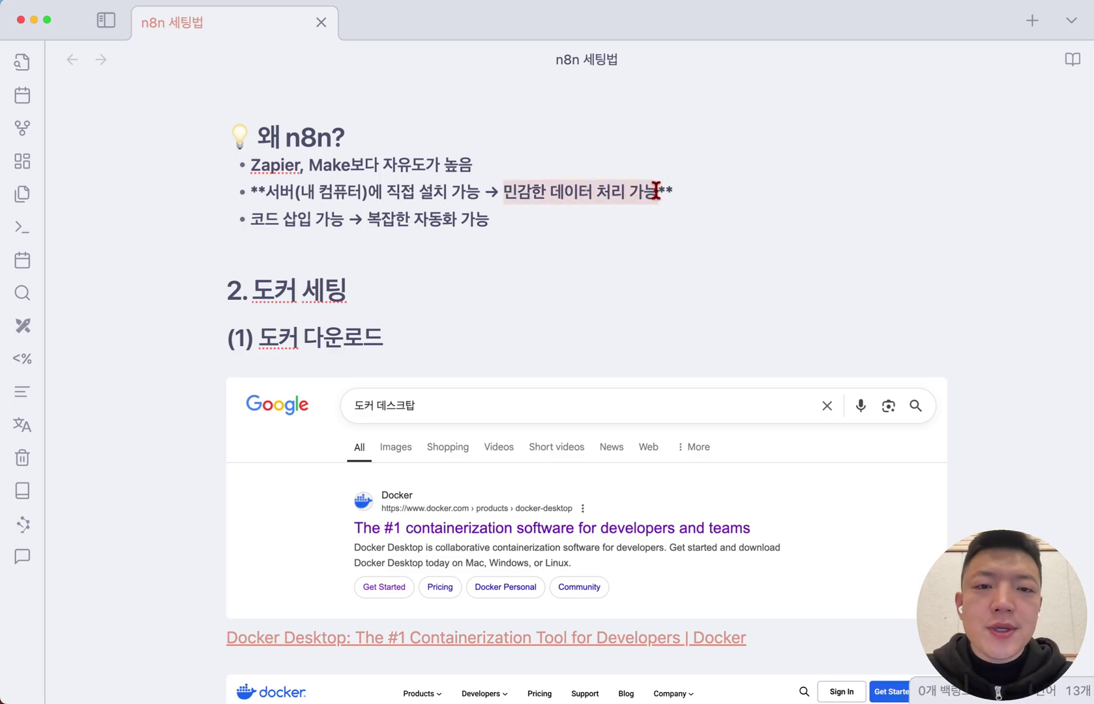
left_click(694, 199)
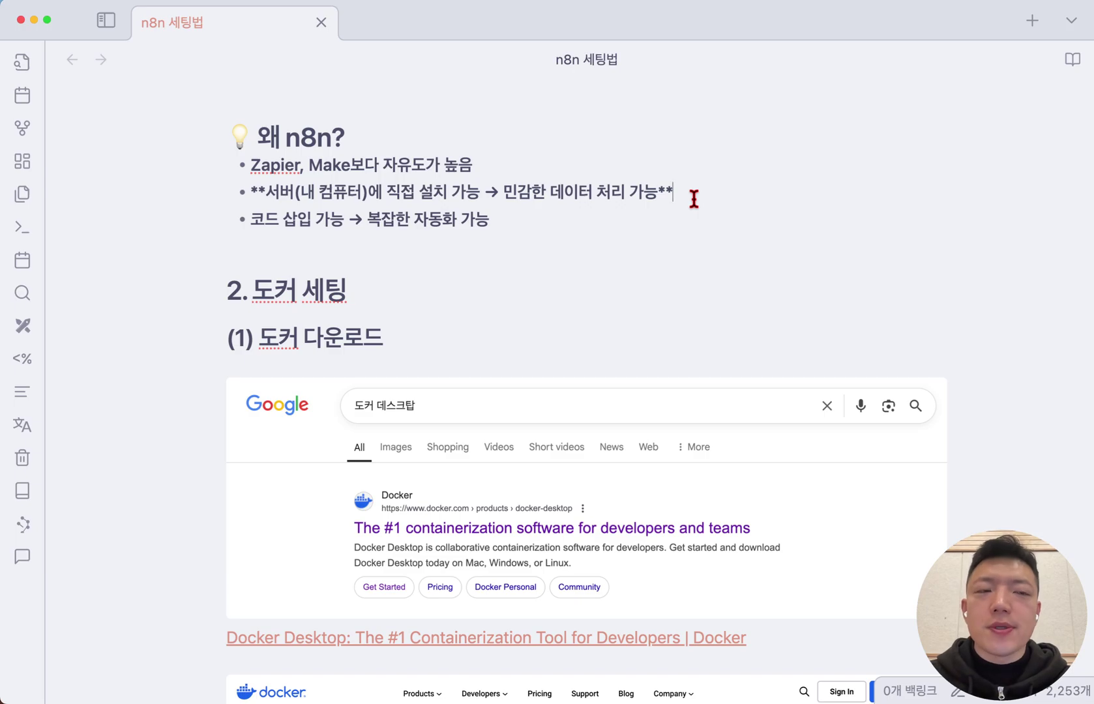
key("Right")
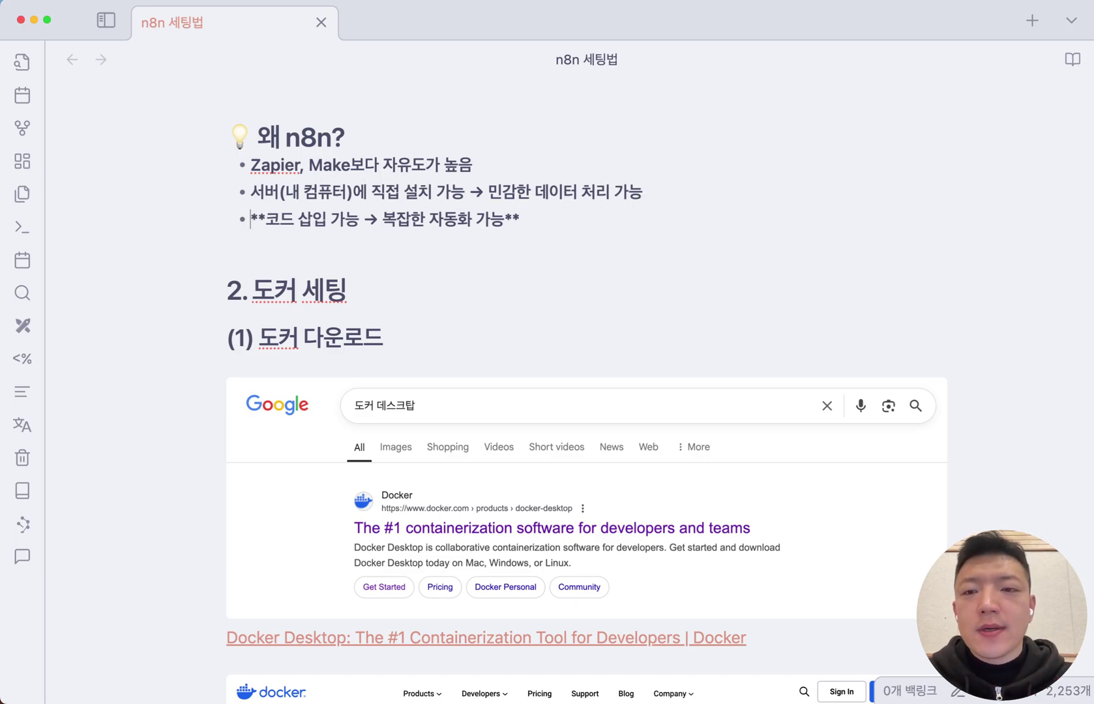
key("shift+Down")
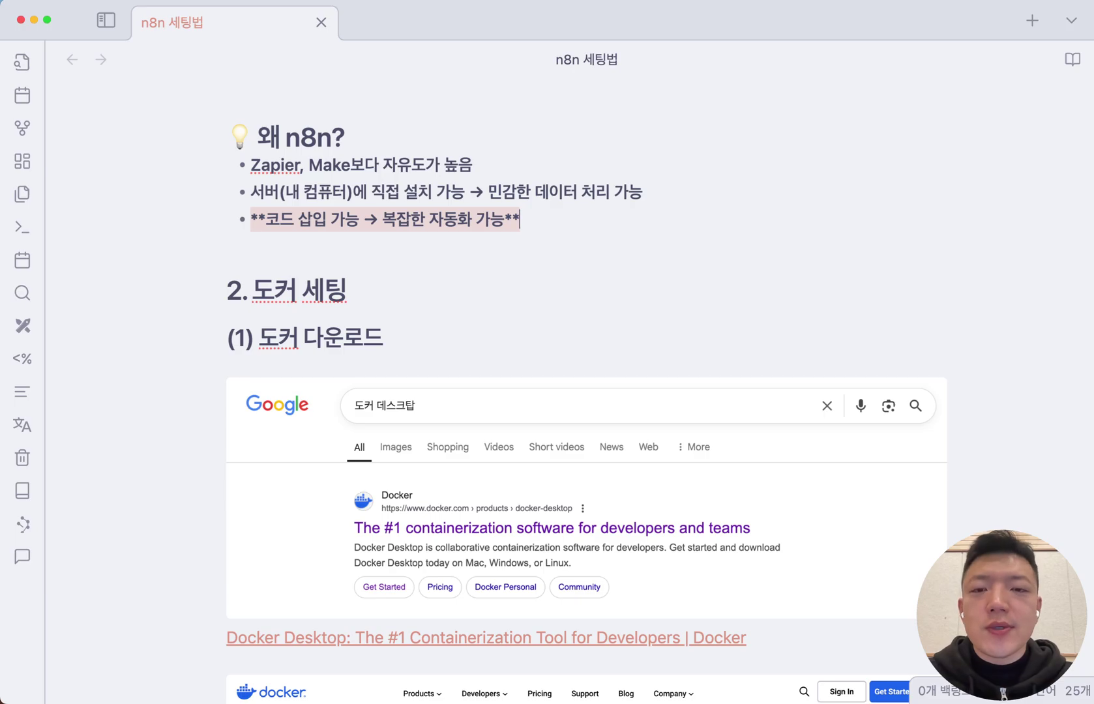
key("shift+Up")
key("shift+Down")
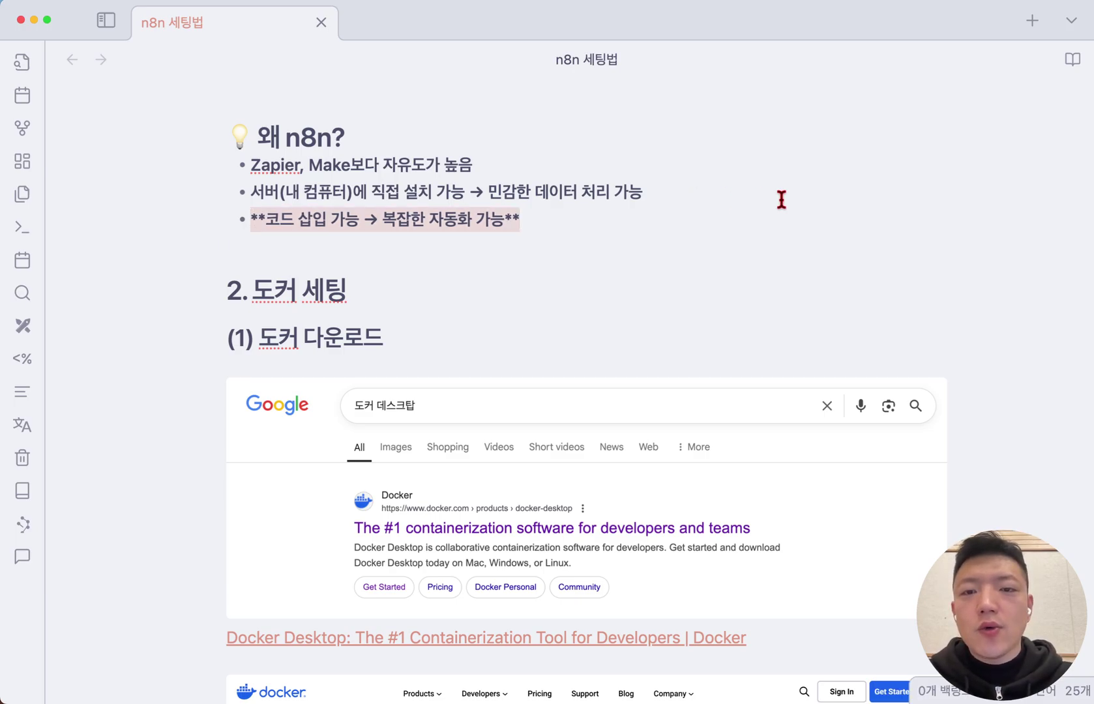
left_click(625, 228)
scroll(625, 227, "down", 3)
Go over the 2. 도커 세팅 and (1) 도커 다운로드 headings, then switch programs via Mission Control
left_click(595, 220)
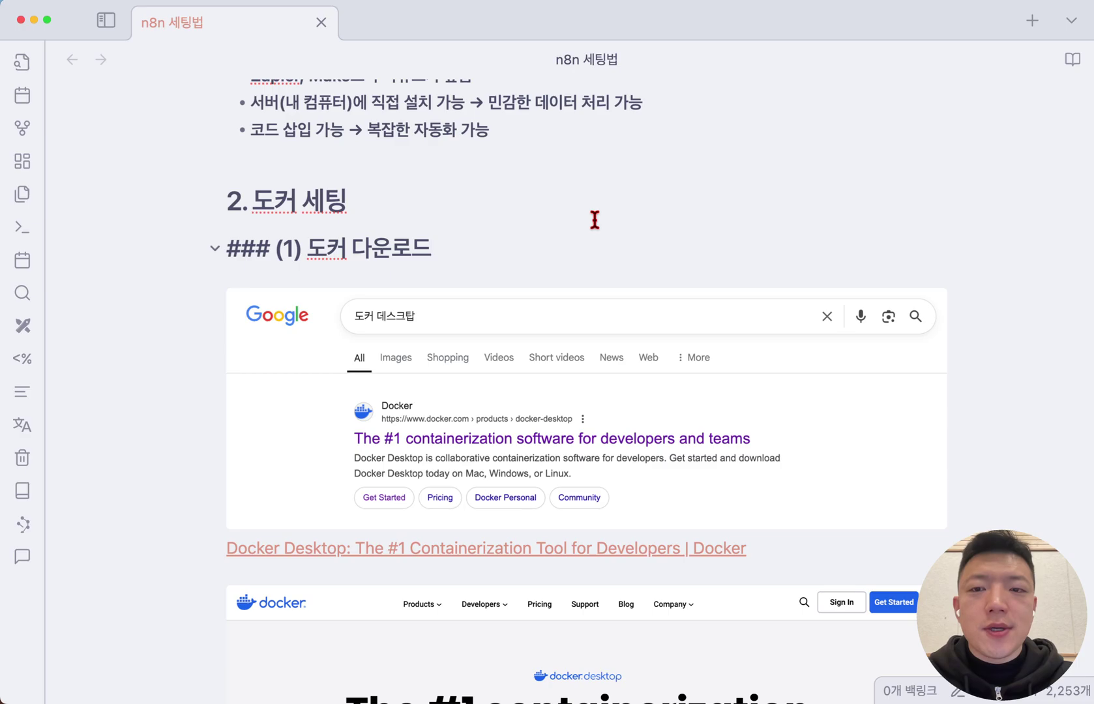
key("shift+Up")
key("shift+Up")
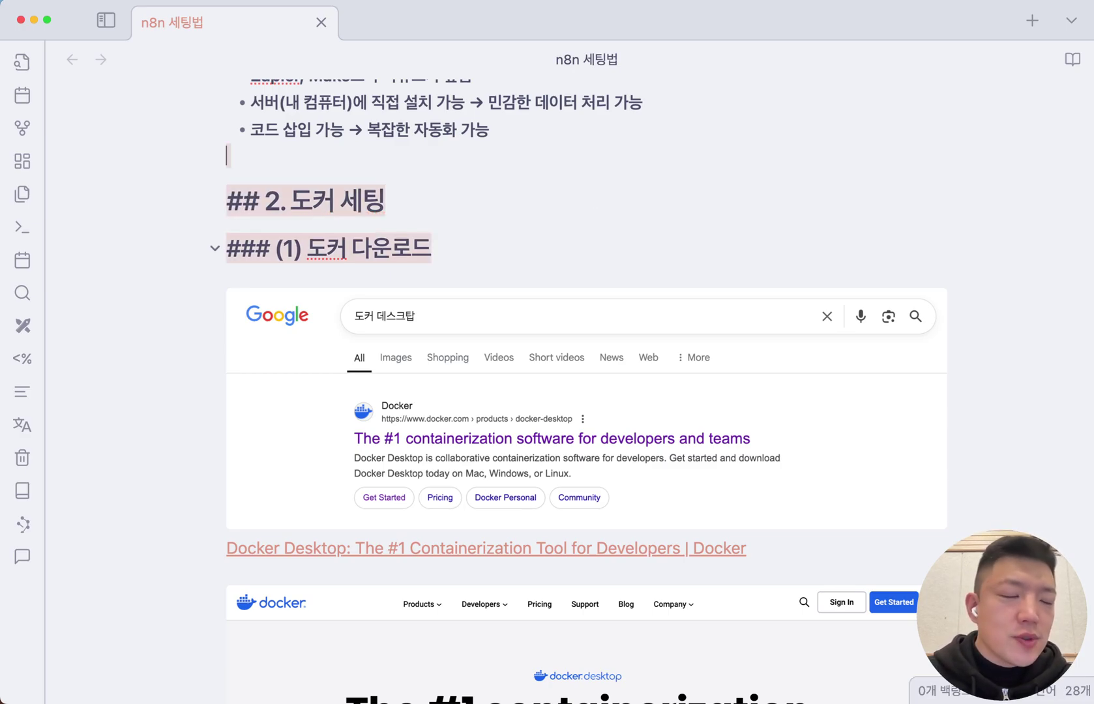
key("shift+Right")
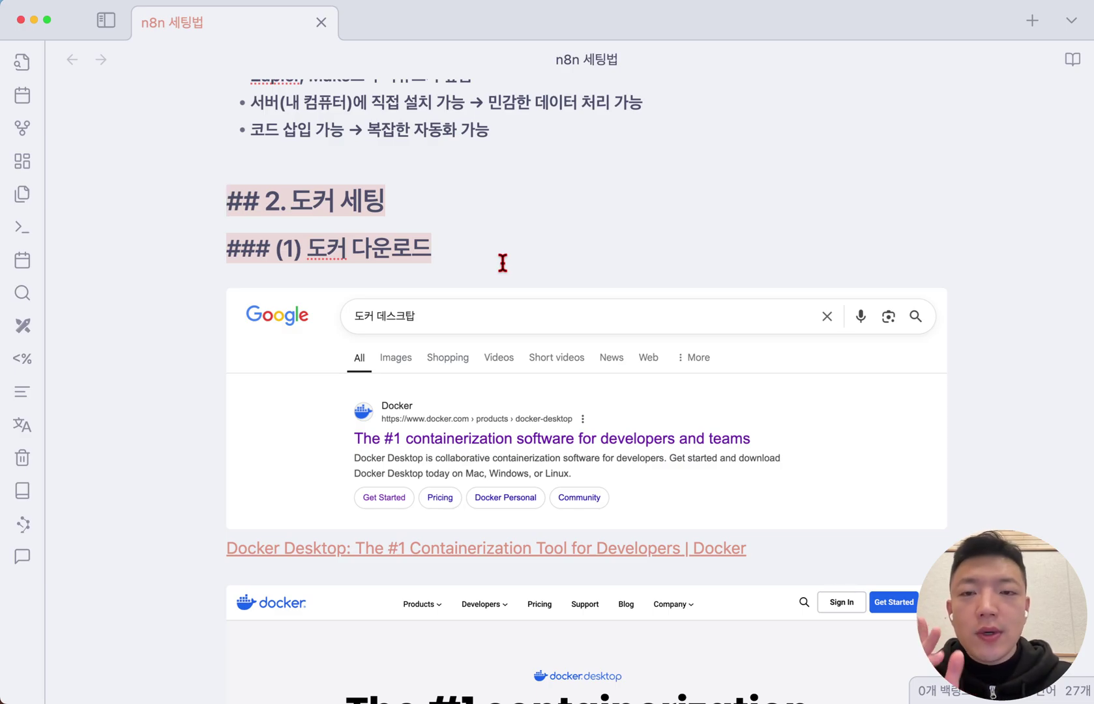
left_click(519, 250)
scroll(527, 241, "down", 1)
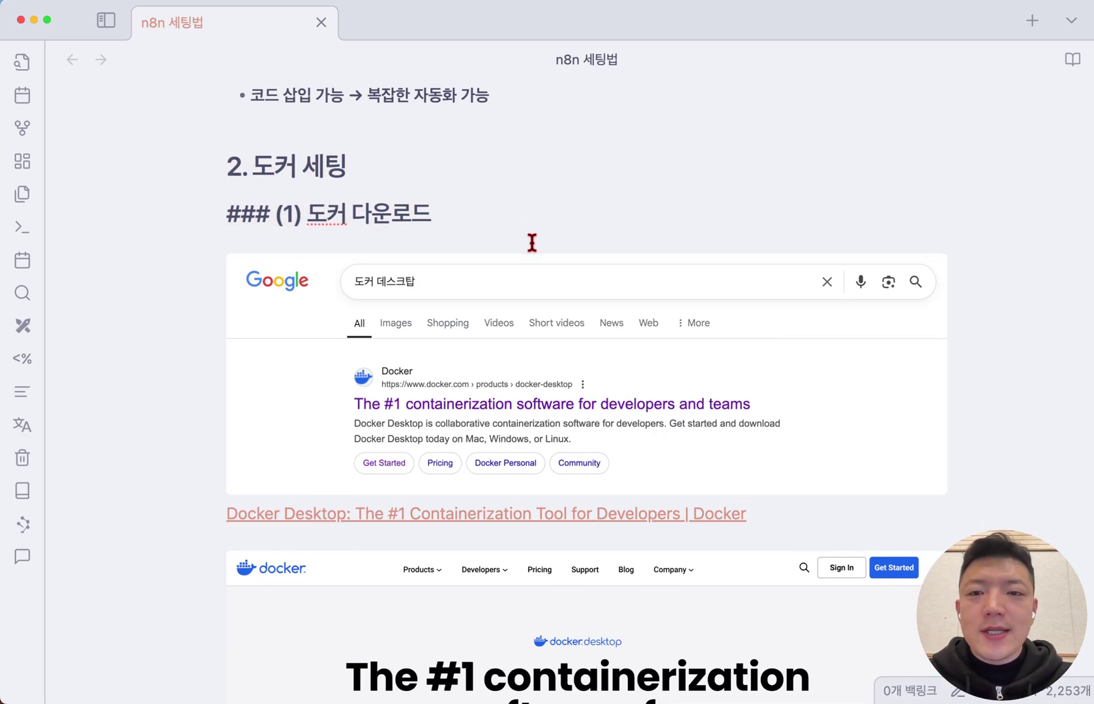
left_click_drag(378, 171, 241, 168)
left_click(565, 216)
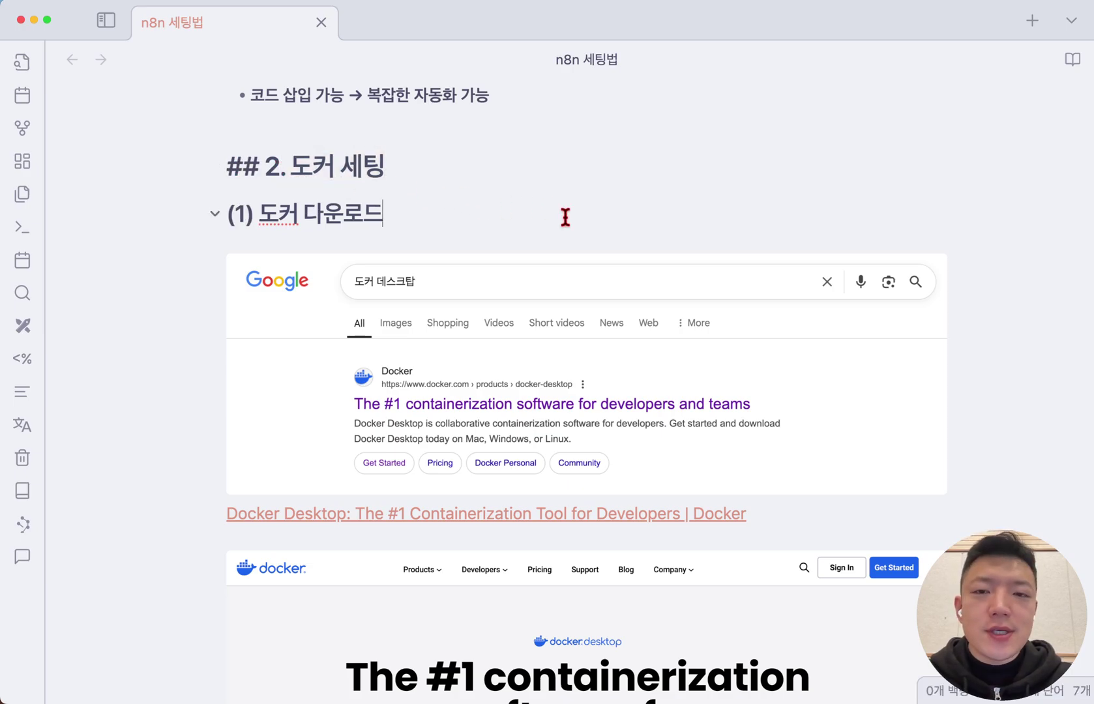
key("ctrl+Up")
key("ctrl+Up")
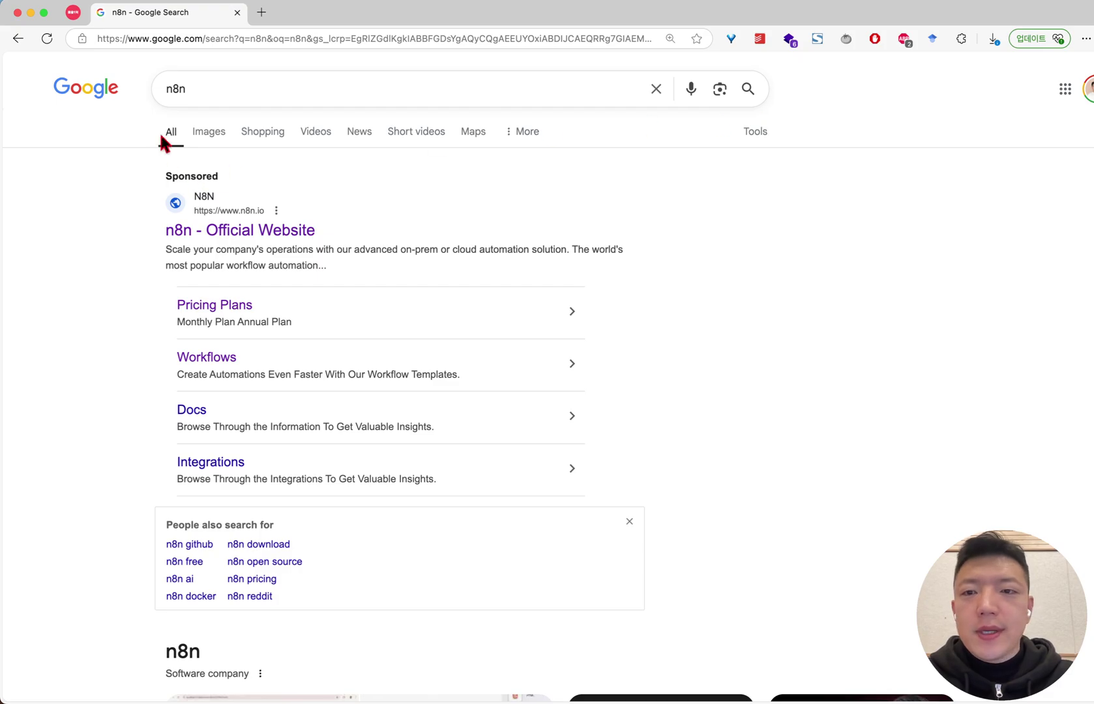
Open the n8n official website from the search results and skim it
left_click(236, 233)
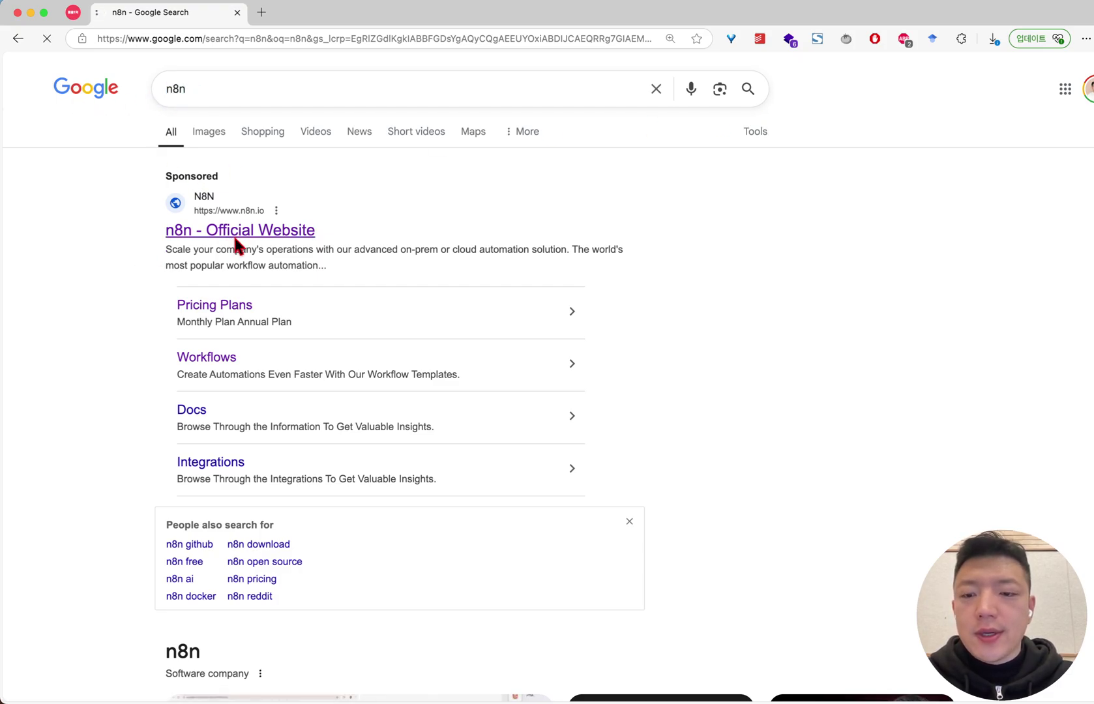
scroll(601, 227, "down", 20)
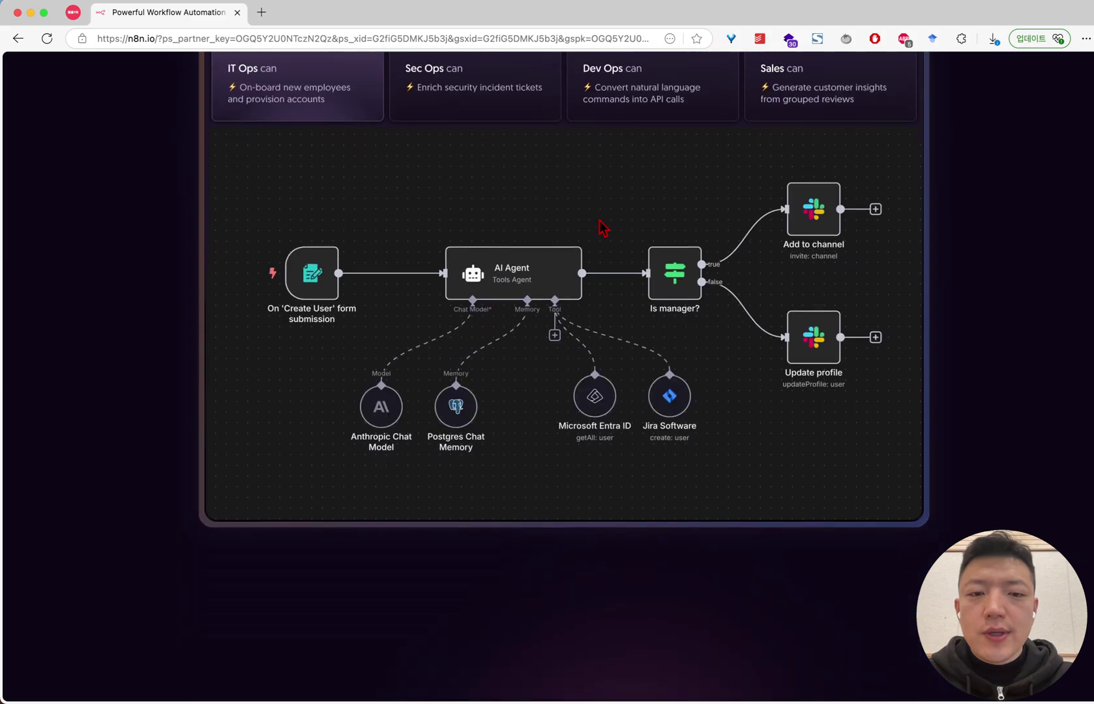
scroll(598, 227, "up", 20)
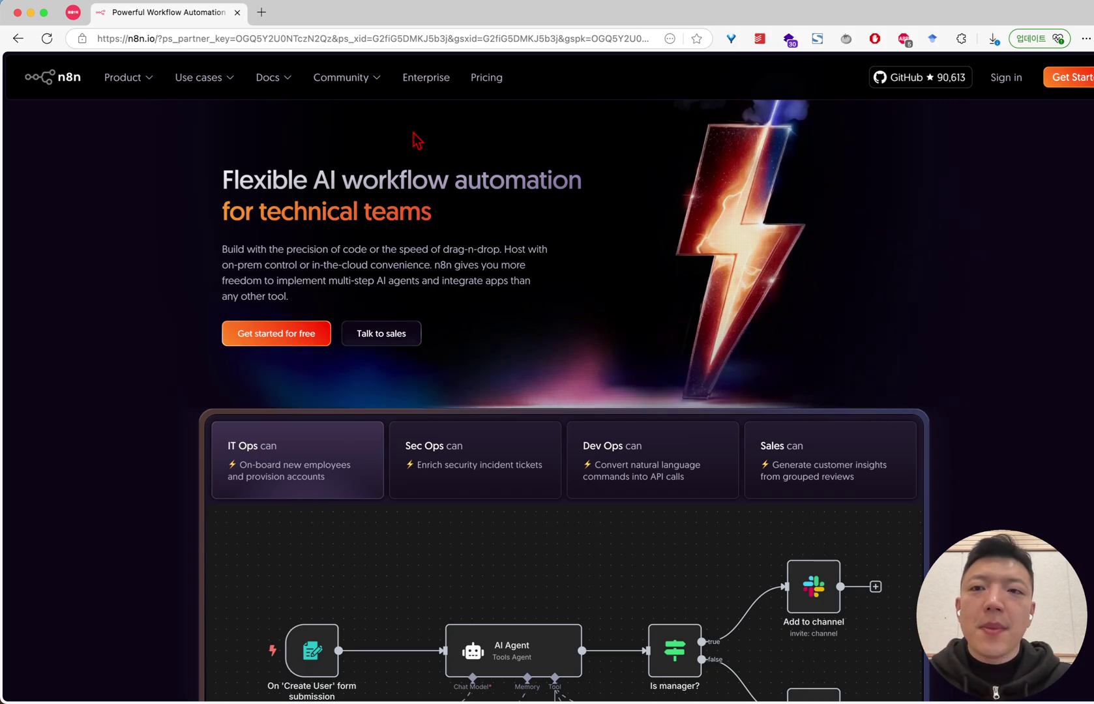
Search Google for 도커 and point out the official Docker result
key("super+l")
key("BackSpace")
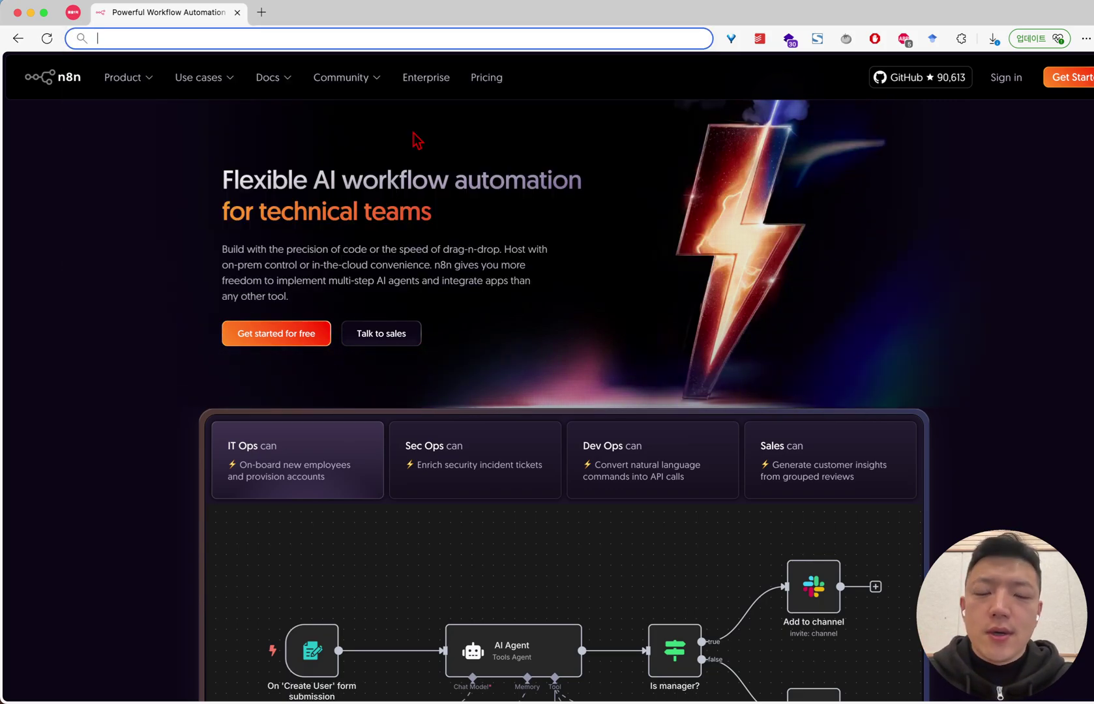
type("dockere")
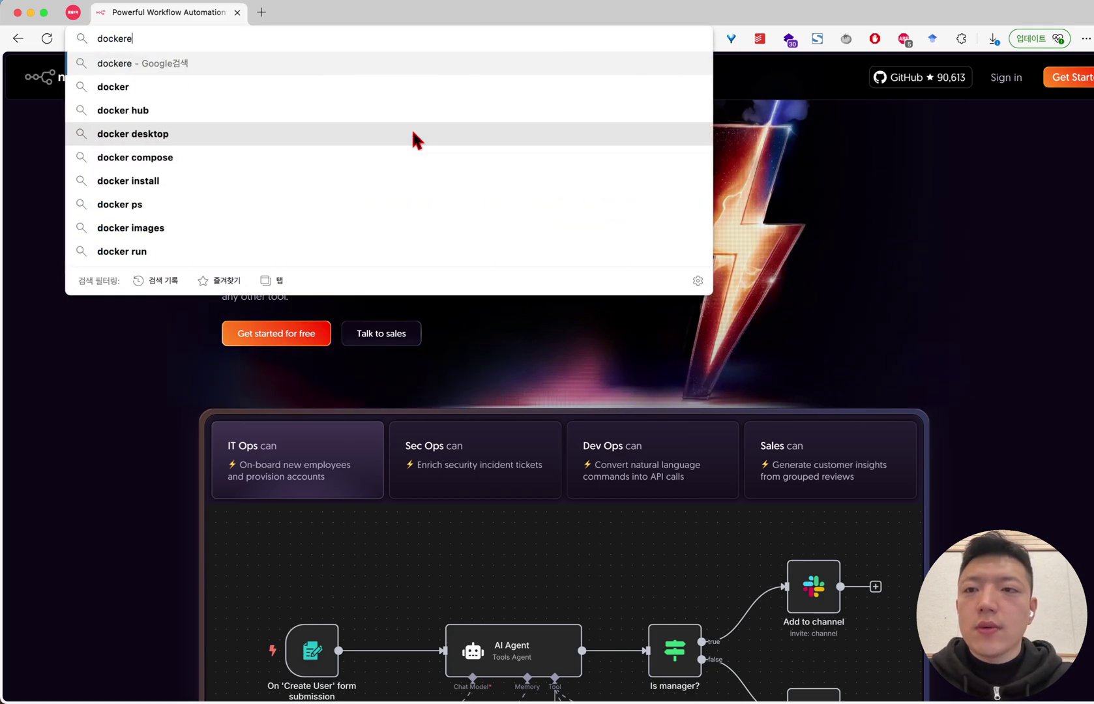
key("super+a")
type("도커")
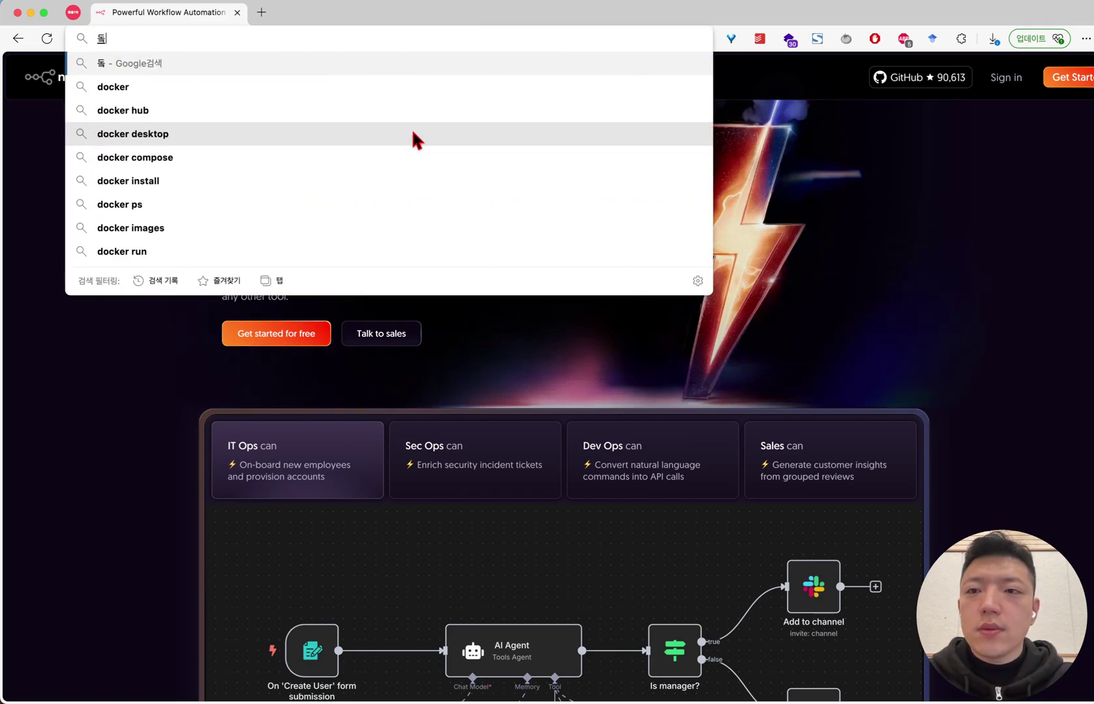
key("Return")
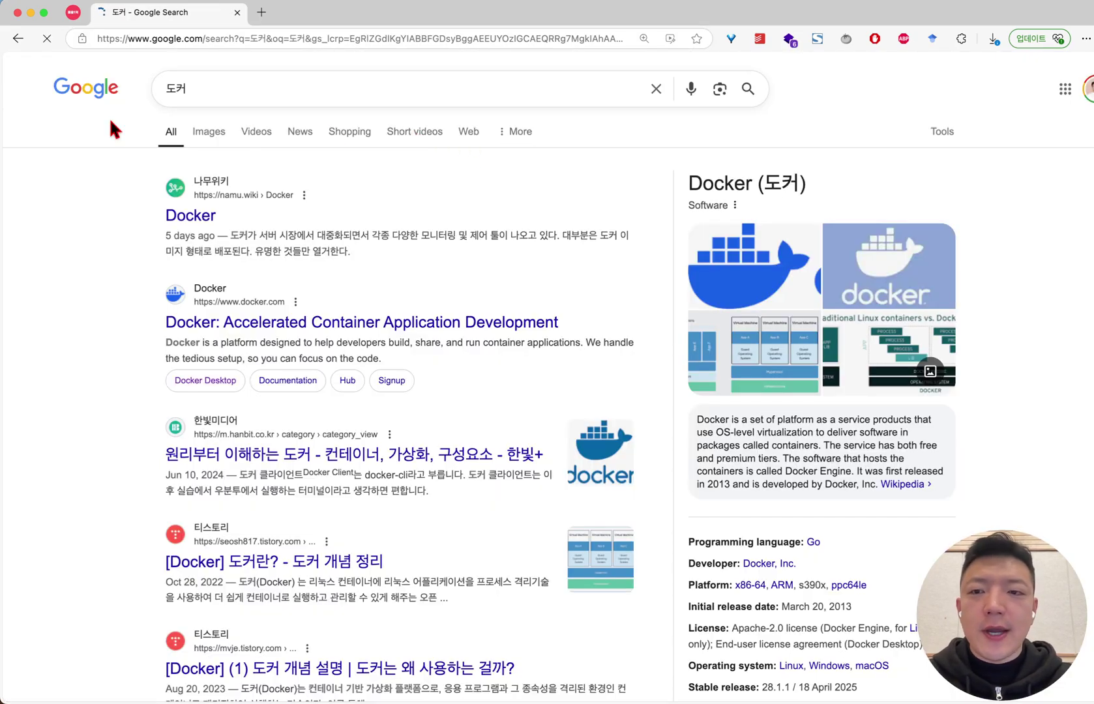
left_click_drag(143, 171, 456, 483)
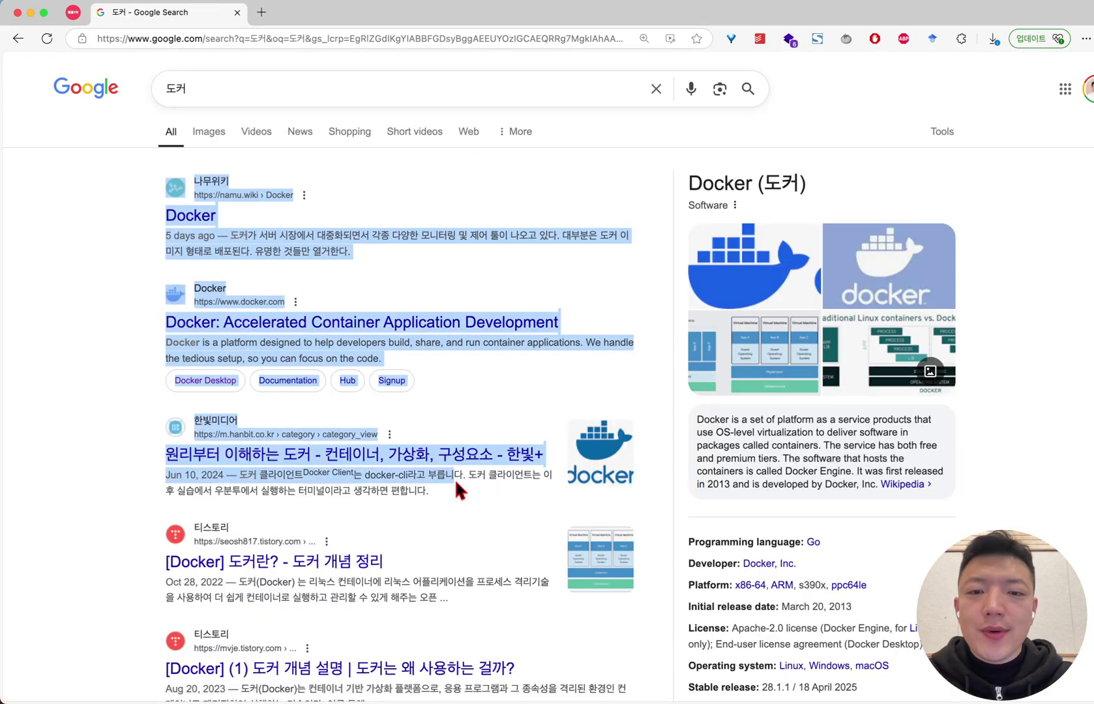
left_click_drag(122, 346, 193, 288)
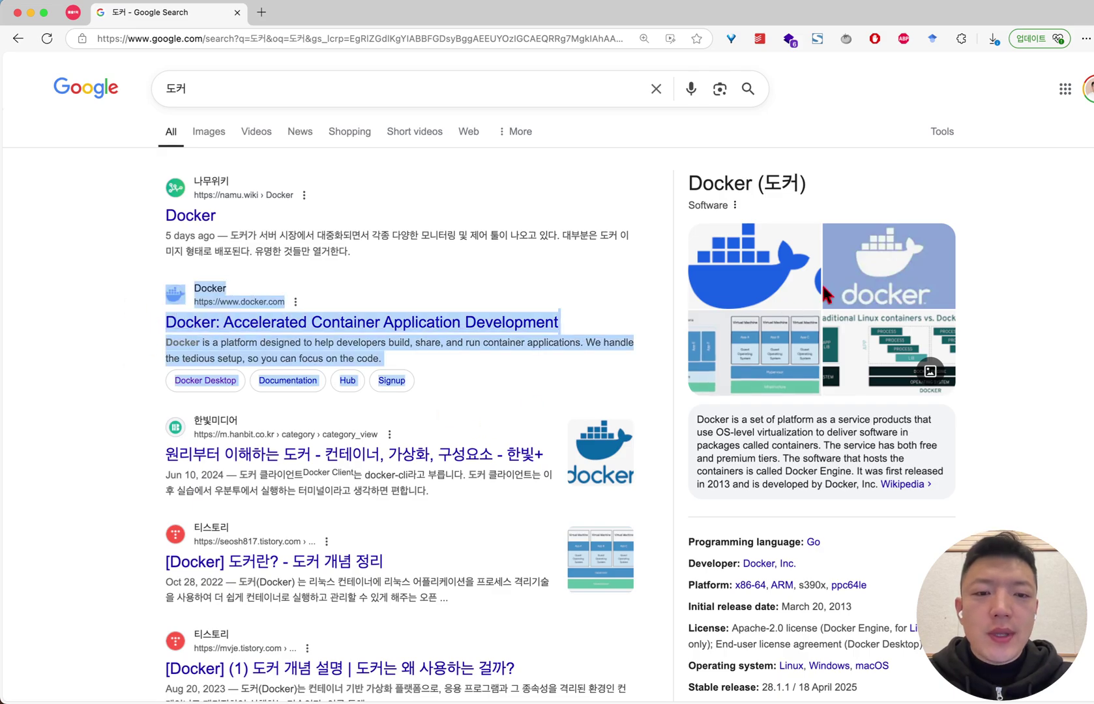
Refine the Google query to 도커 데스크탑
left_click(373, 87)
type("데스카트")
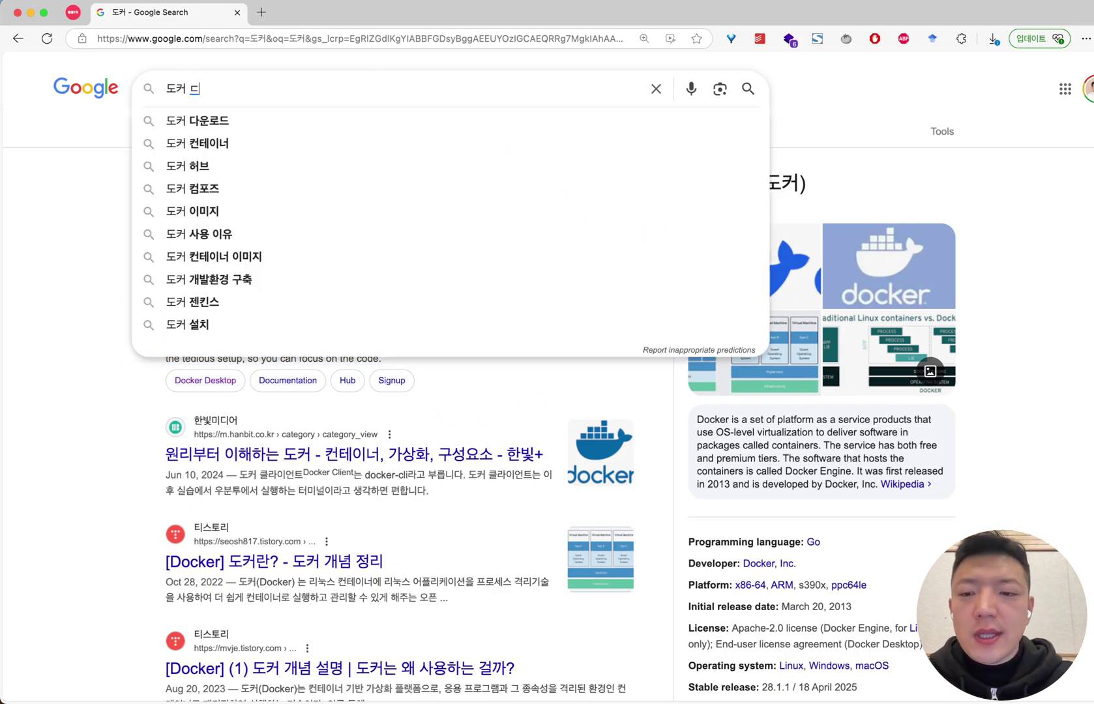
key("BackSpace")
key("BackSpace")
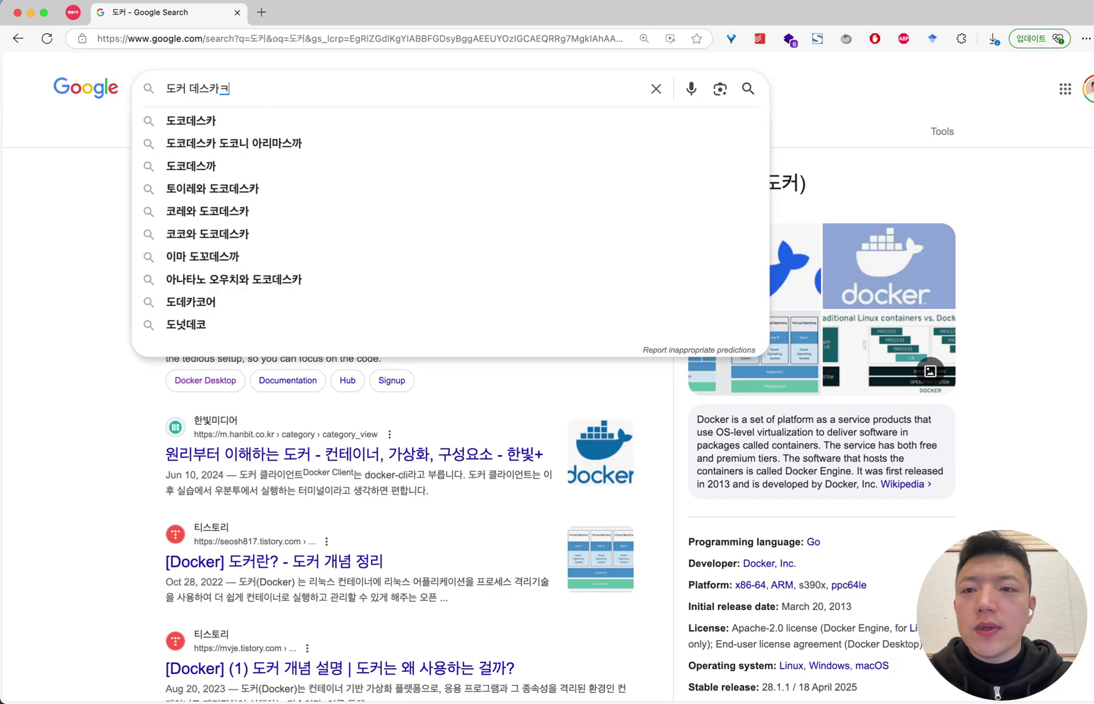
type("크탑")
key("Return")
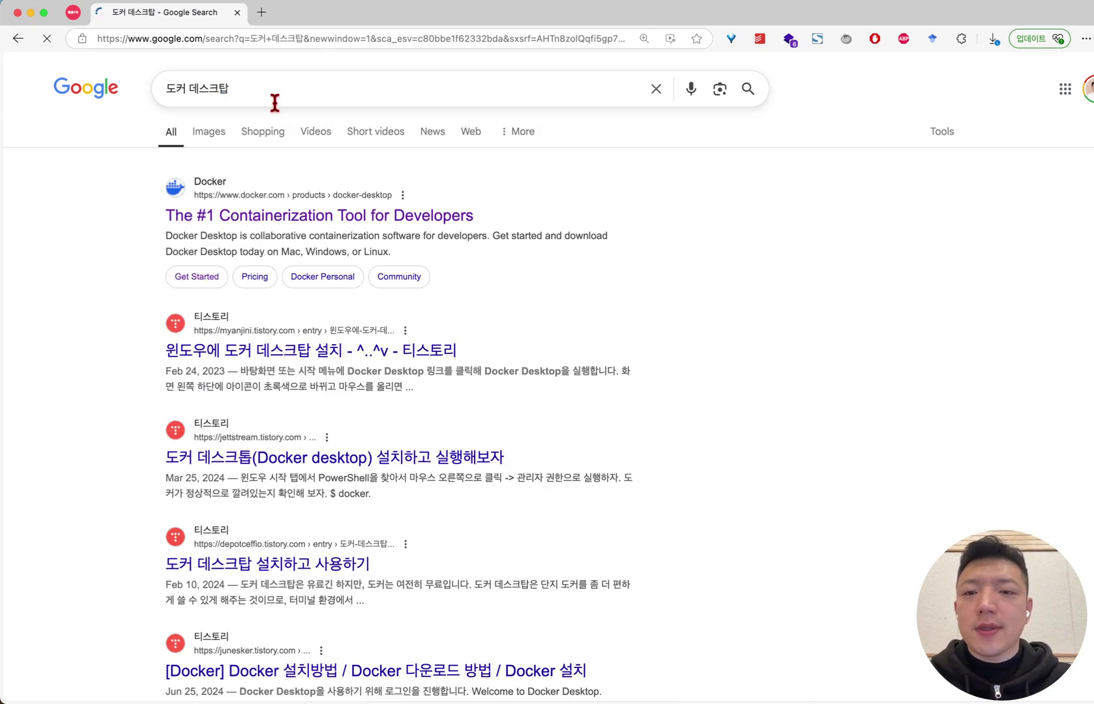
Open the 'Containerization Tool for Developers' Docker Desktop result in a new tab
left_click_drag(124, 198, 512, 281)
left_click(650, 261)
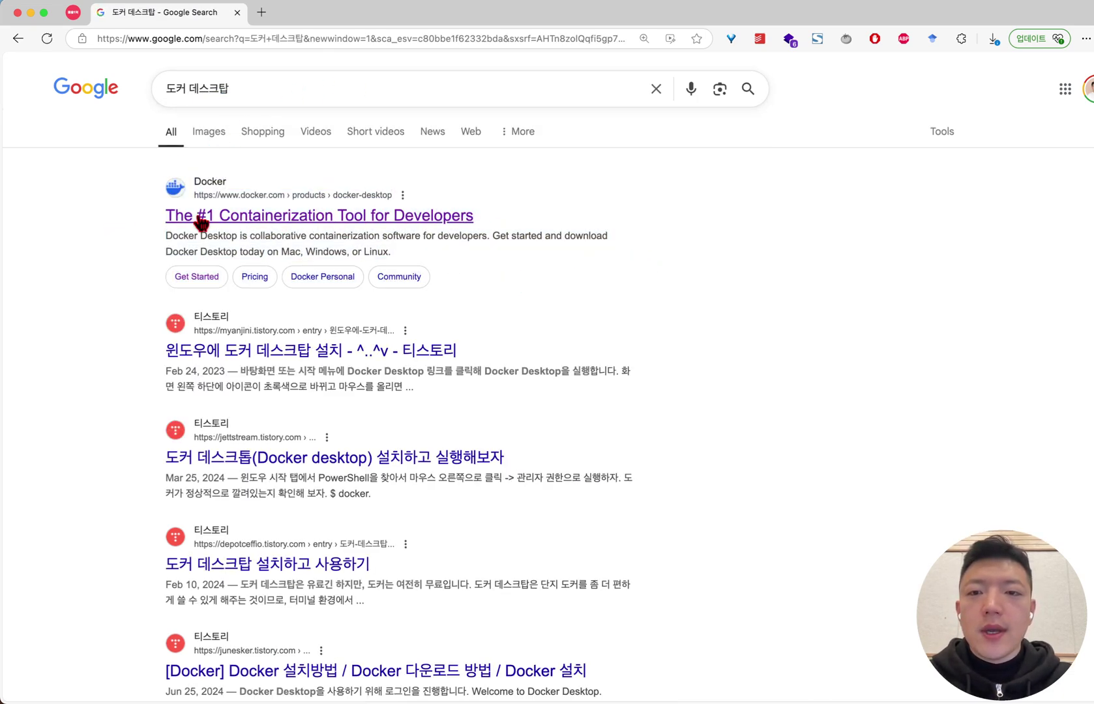
scroll(196, 219, "up", 5)
left_click_drag(714, 217, 332, 227)
scroll(331, 227, "down", 3)
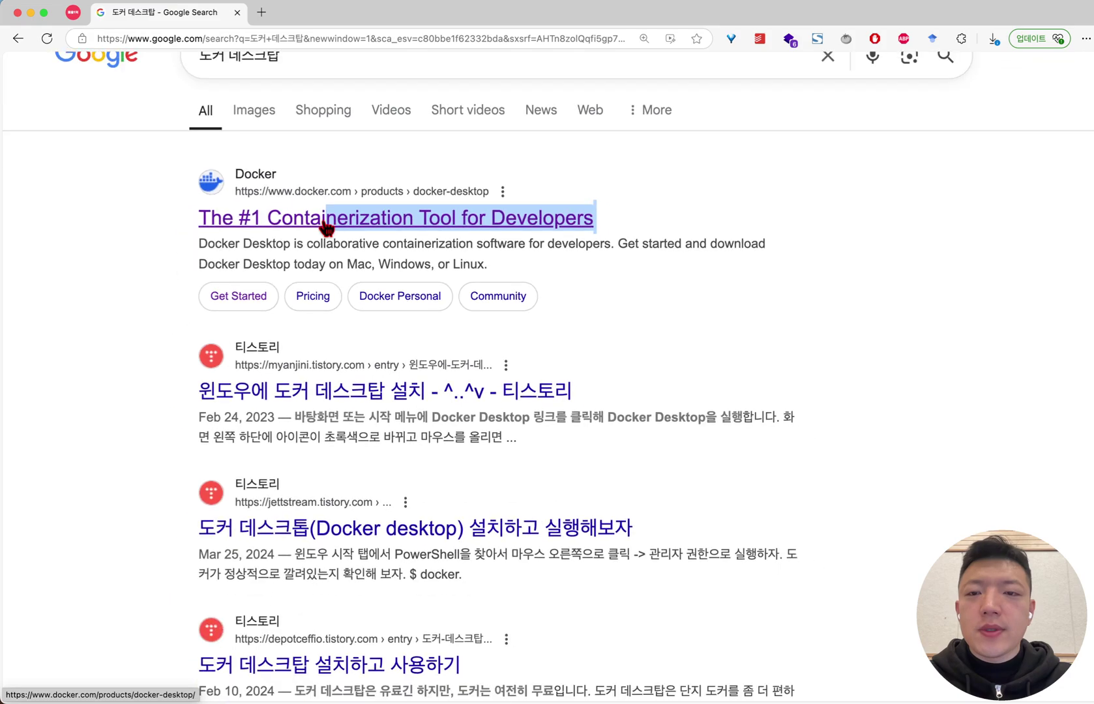
left_click(325, 231)
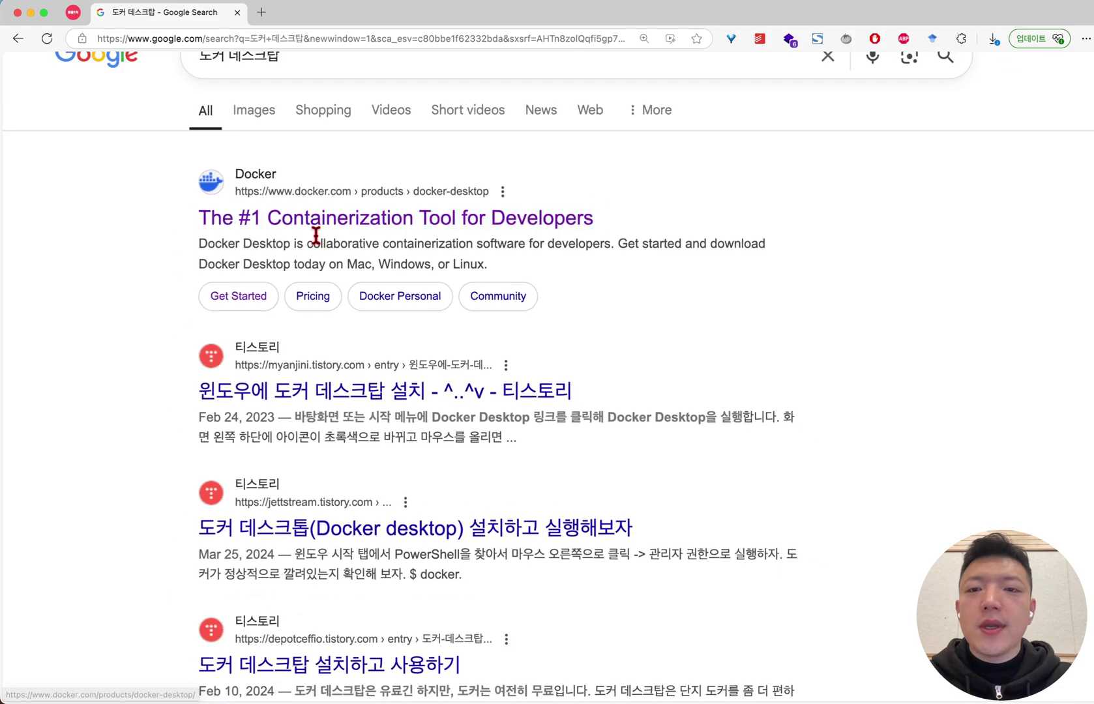
left_click(468, 222)
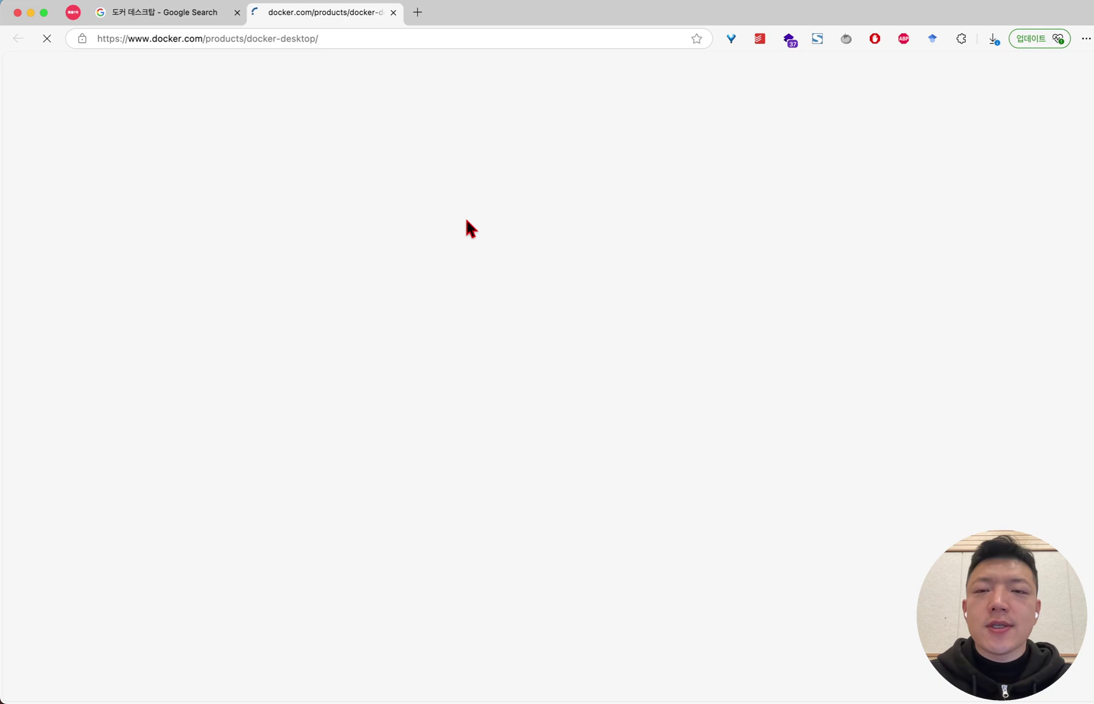
Point out the '#1 containerization software for developers and teams' headline
left_click_drag(289, 305, 830, 342)
left_click(910, 362)
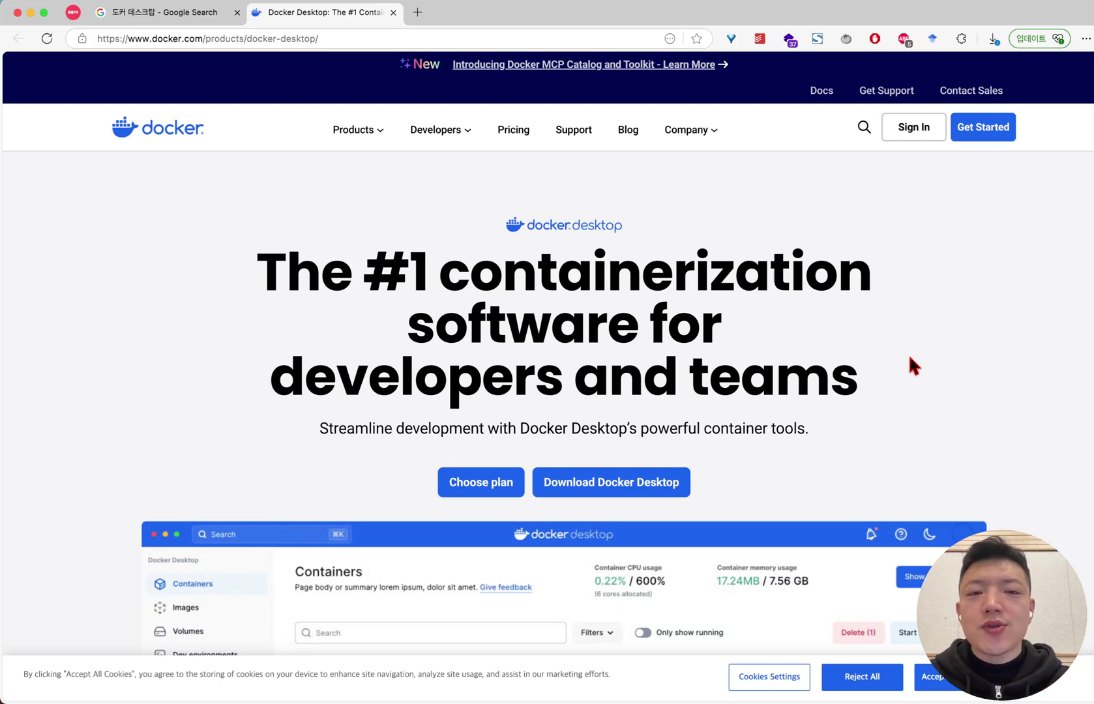
left_click_drag(879, 398, 325, 286)
left_click(325, 286)
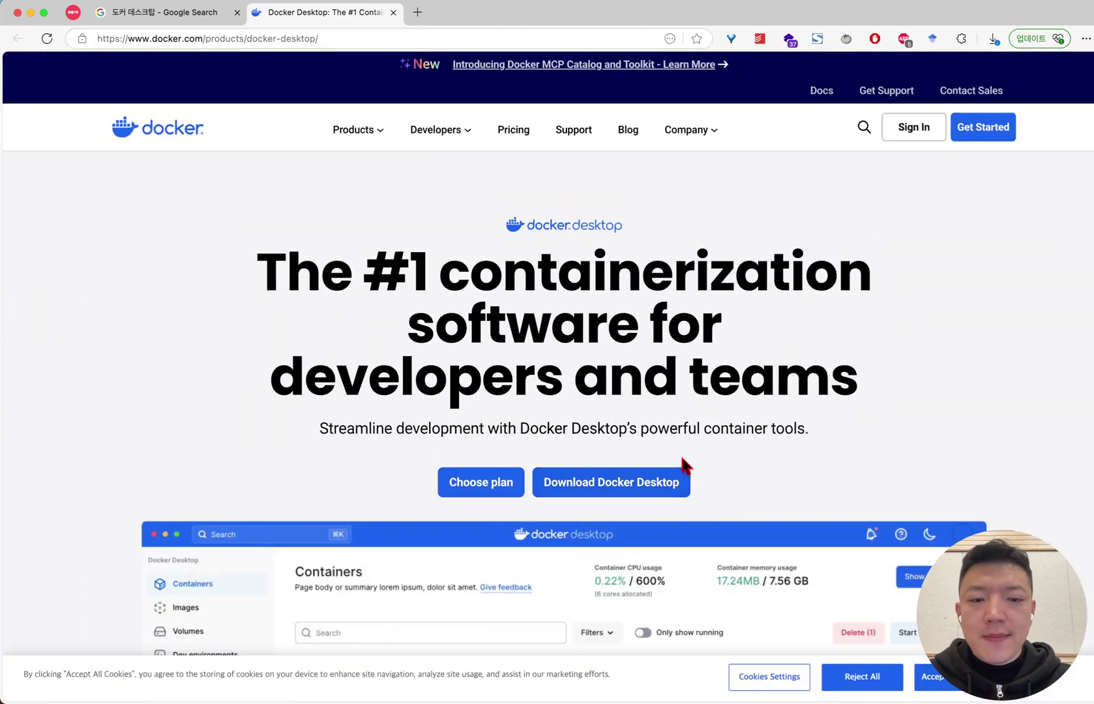
Look over the Mac, Windows and Linux download options, then close the download menu
scroll(686, 466, "down", 1)
mouse_move(672, 440)
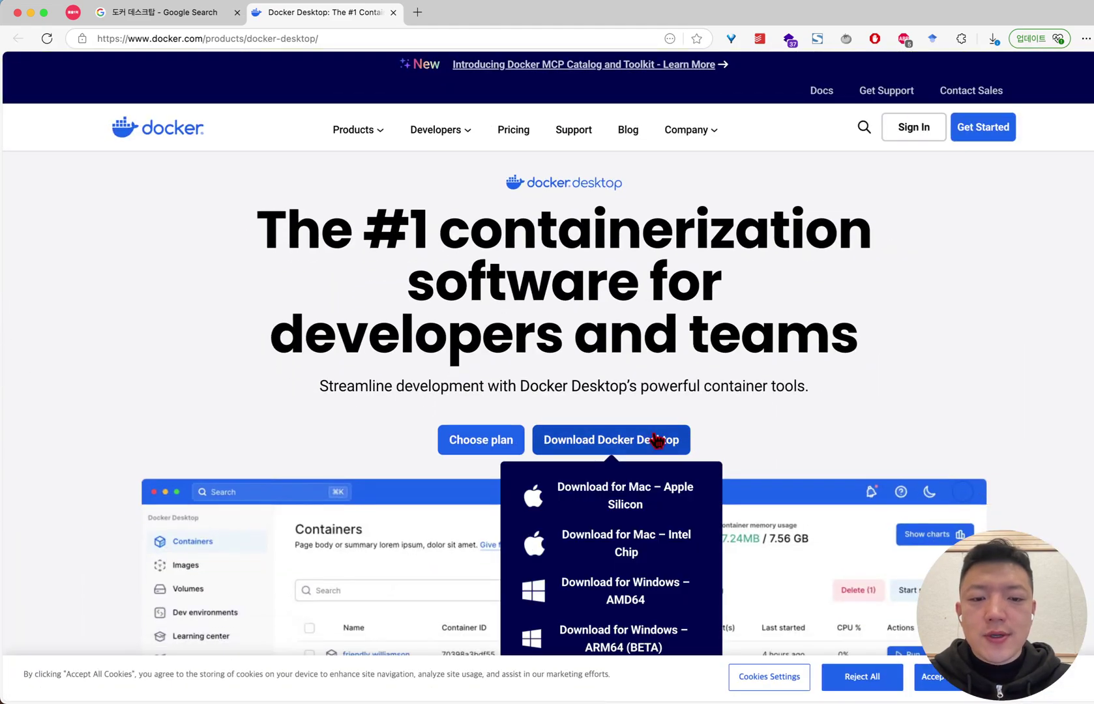
scroll(656, 435, "down", 2)
scroll(663, 438, "down", 3)
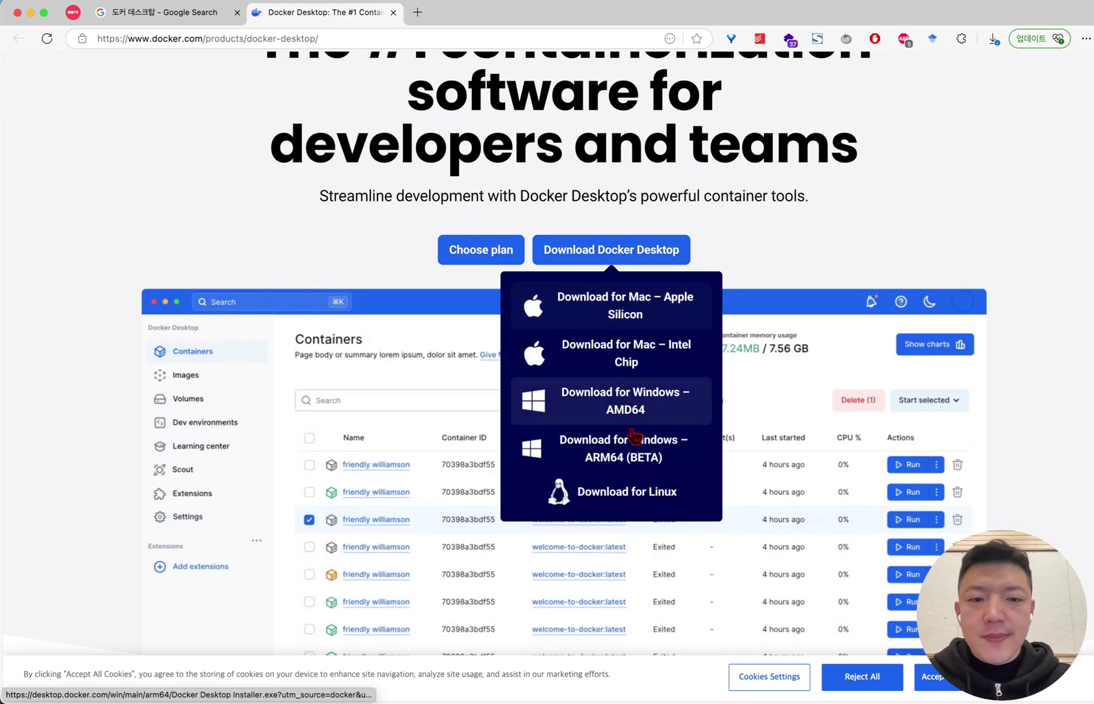
scroll(631, 409, "up", 2)
scroll(631, 409, "up", 2)
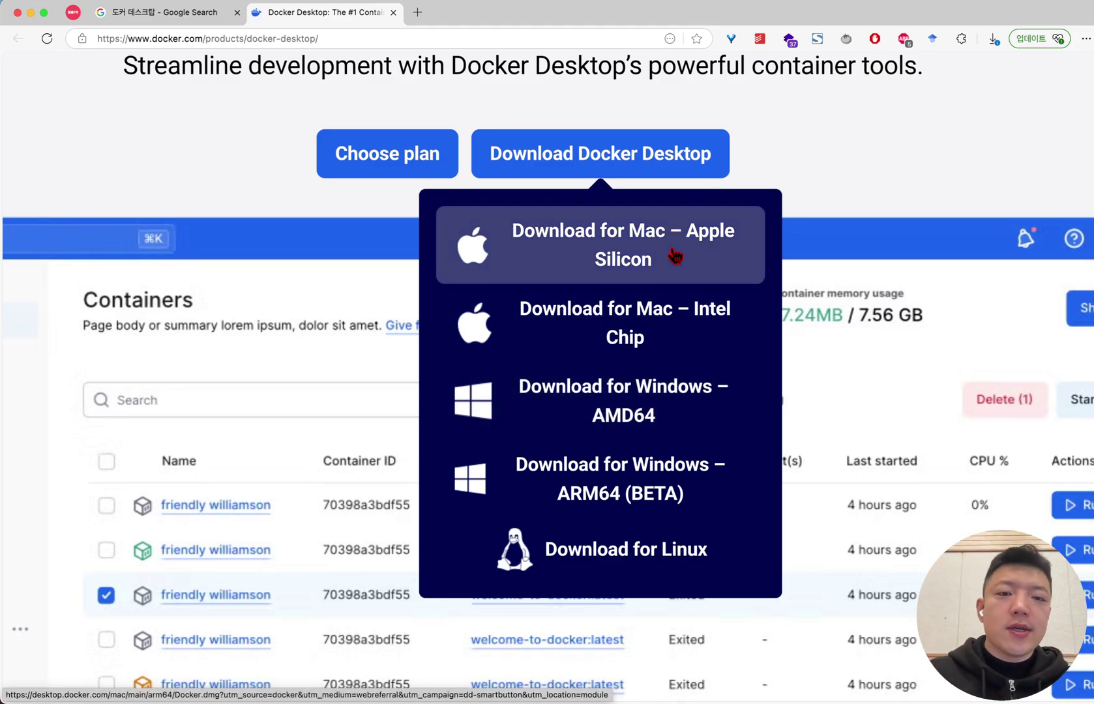
scroll(647, 334, "down", 3)
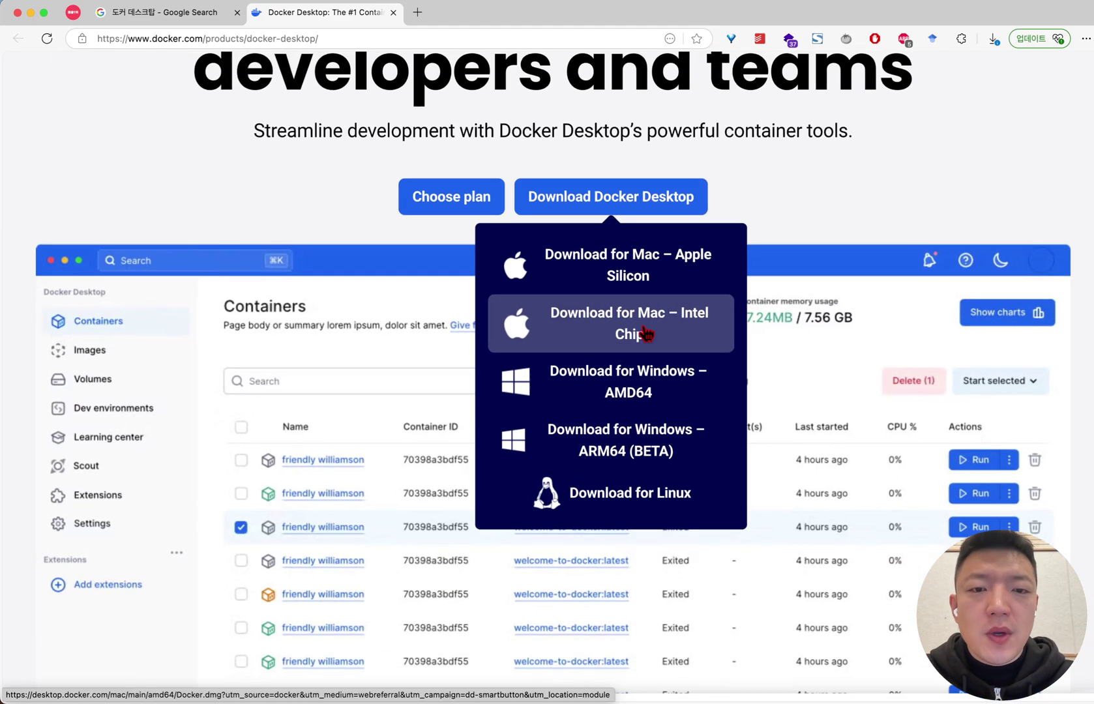
key("super+minus")
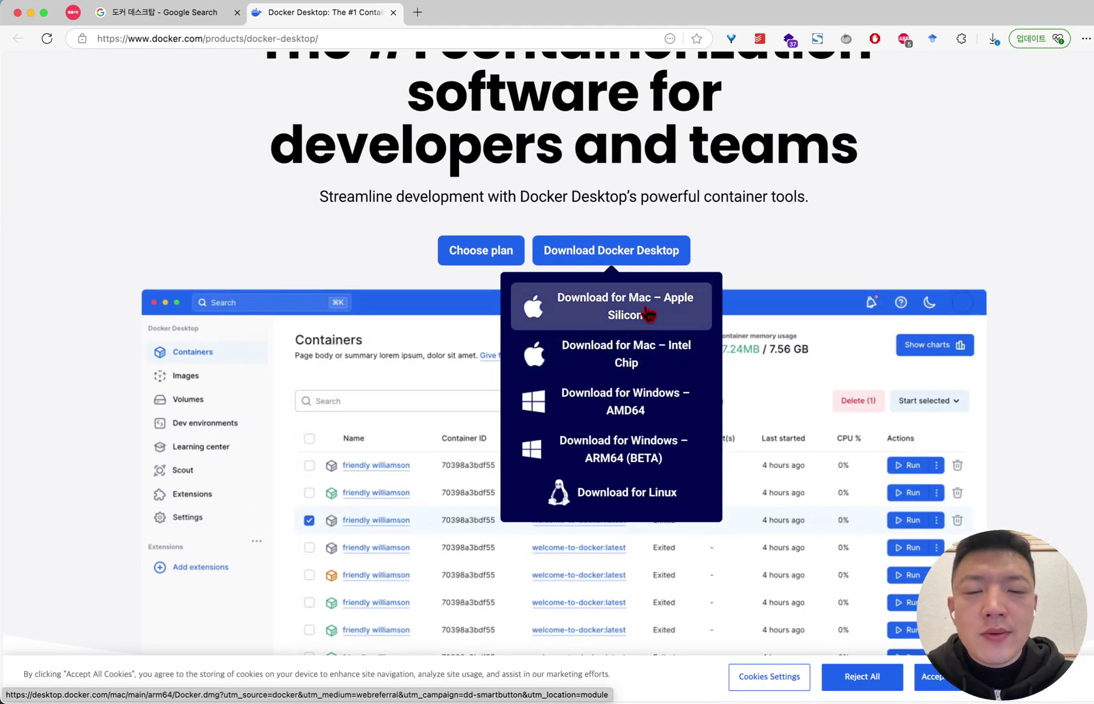
scroll(647, 315, "up", 1)
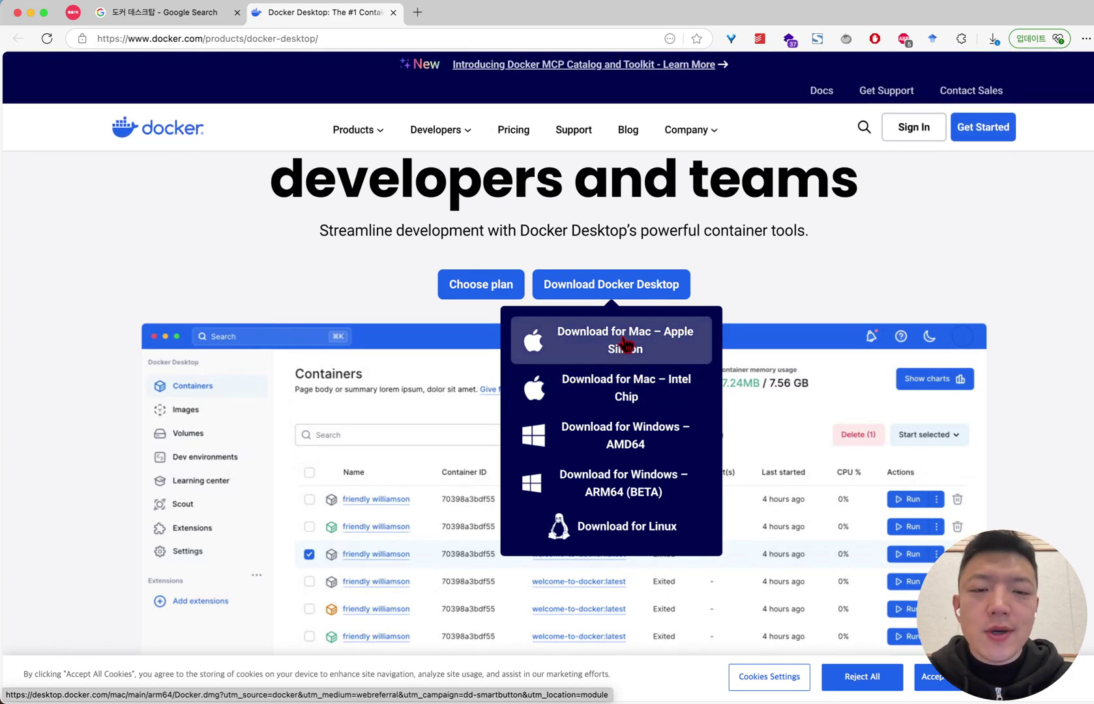
left_click(654, 386)
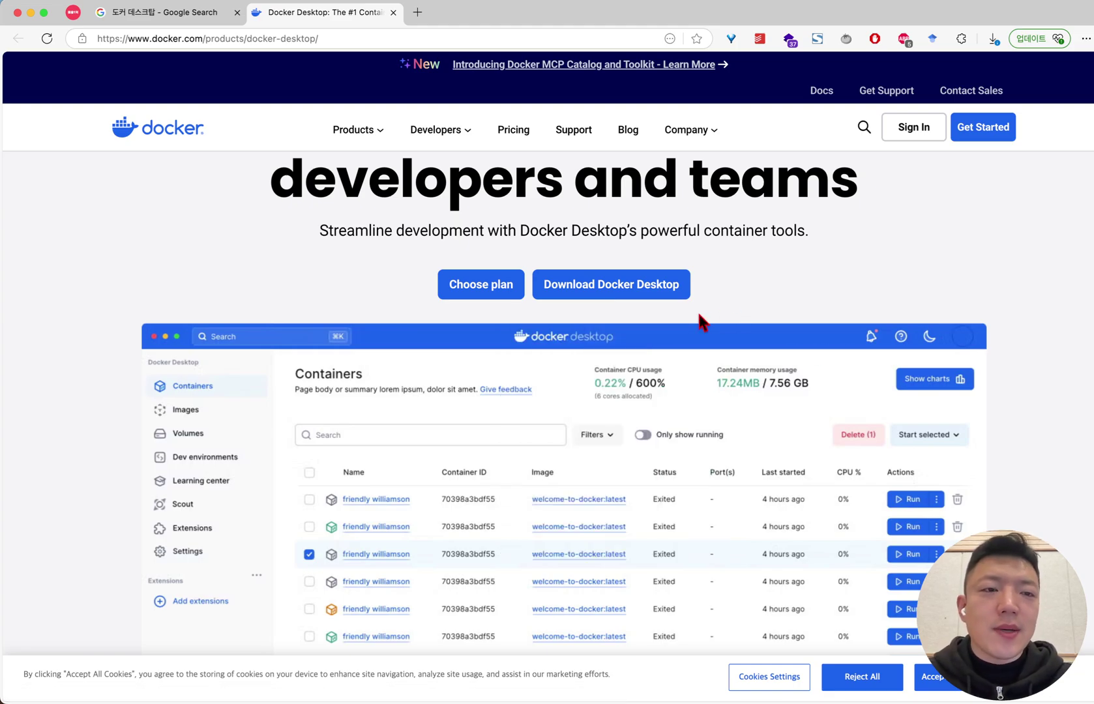
scroll(700, 320, "up", 5)
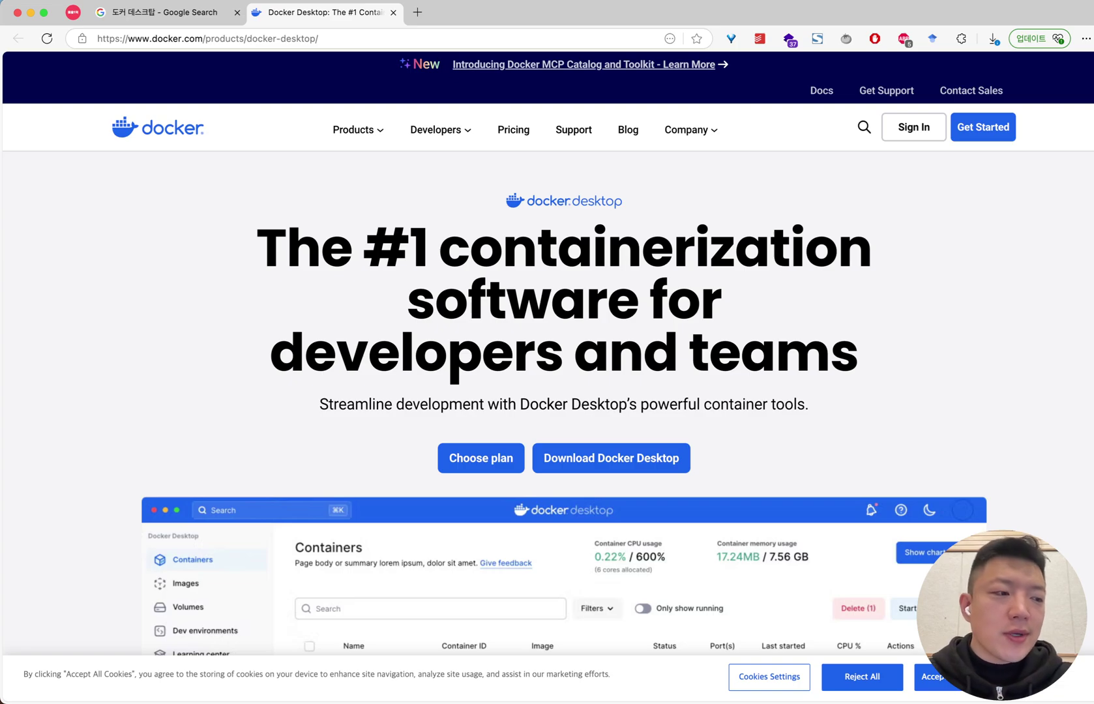
key("super+Tab")
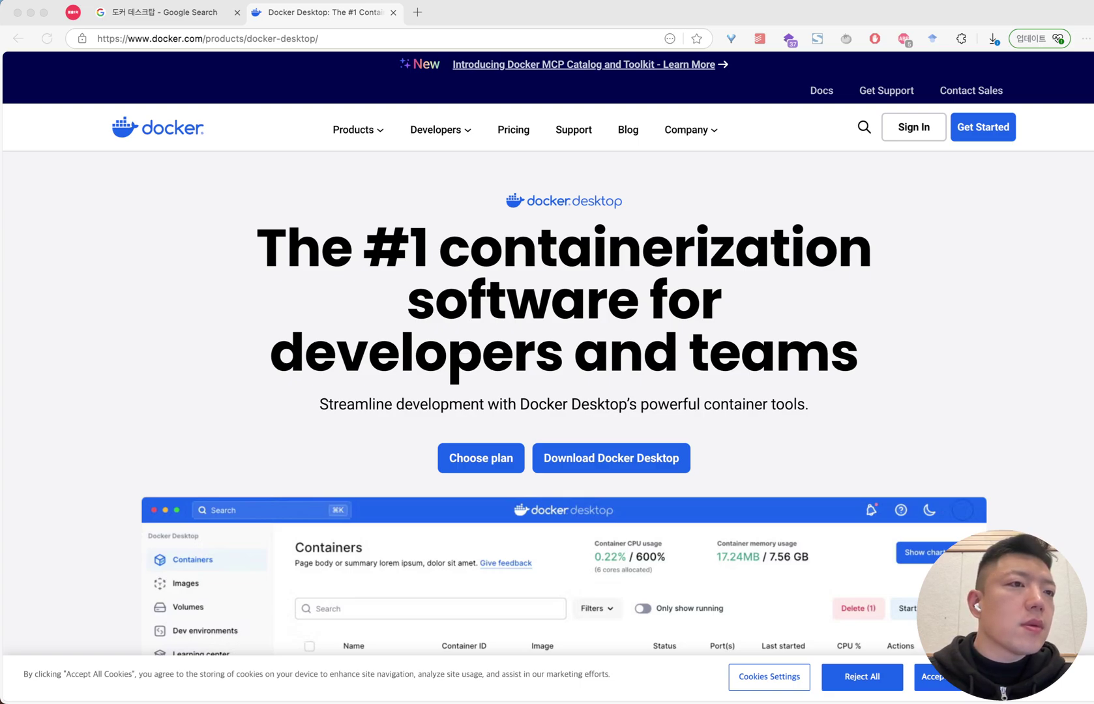
Bring Docker Desktop forward full-screen, showing the self-hosted-ai-starter-kit container
key("ctrl+alt+Left")
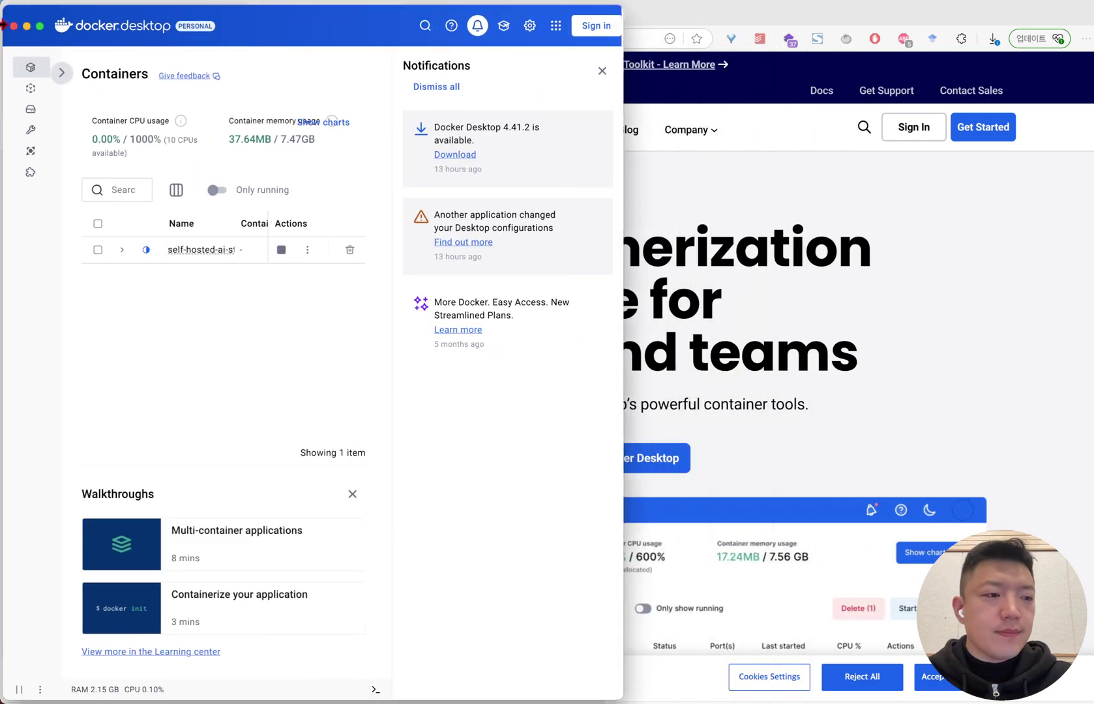
left_click(594, 70)
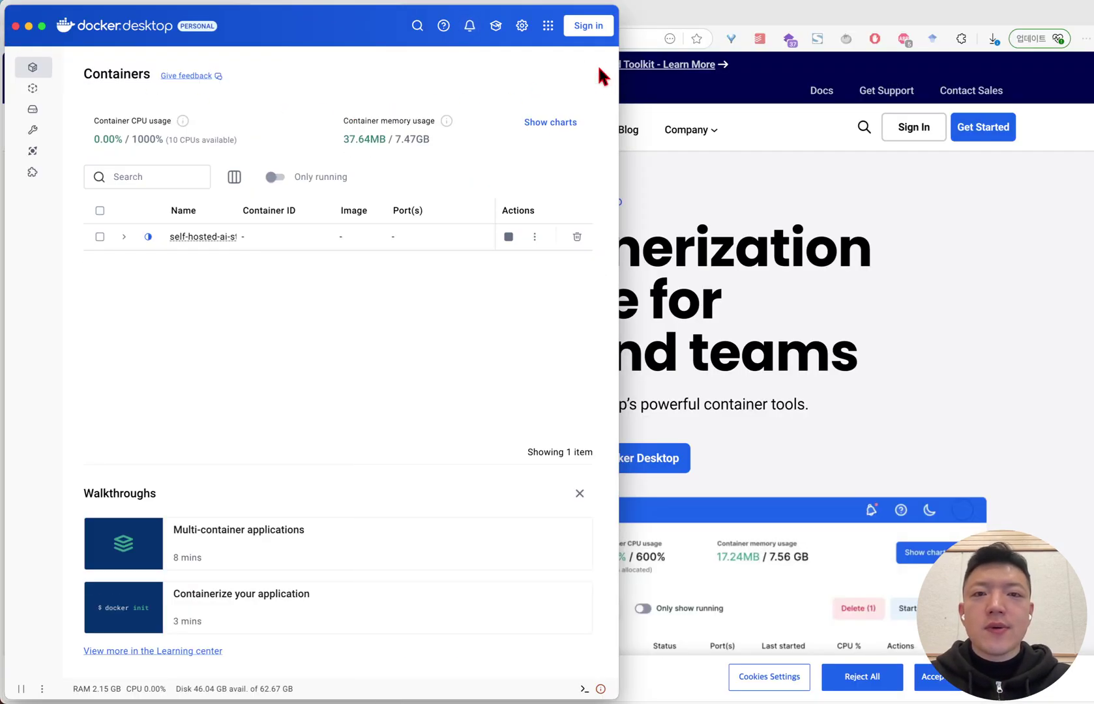
key("ctrl+alt+Return")
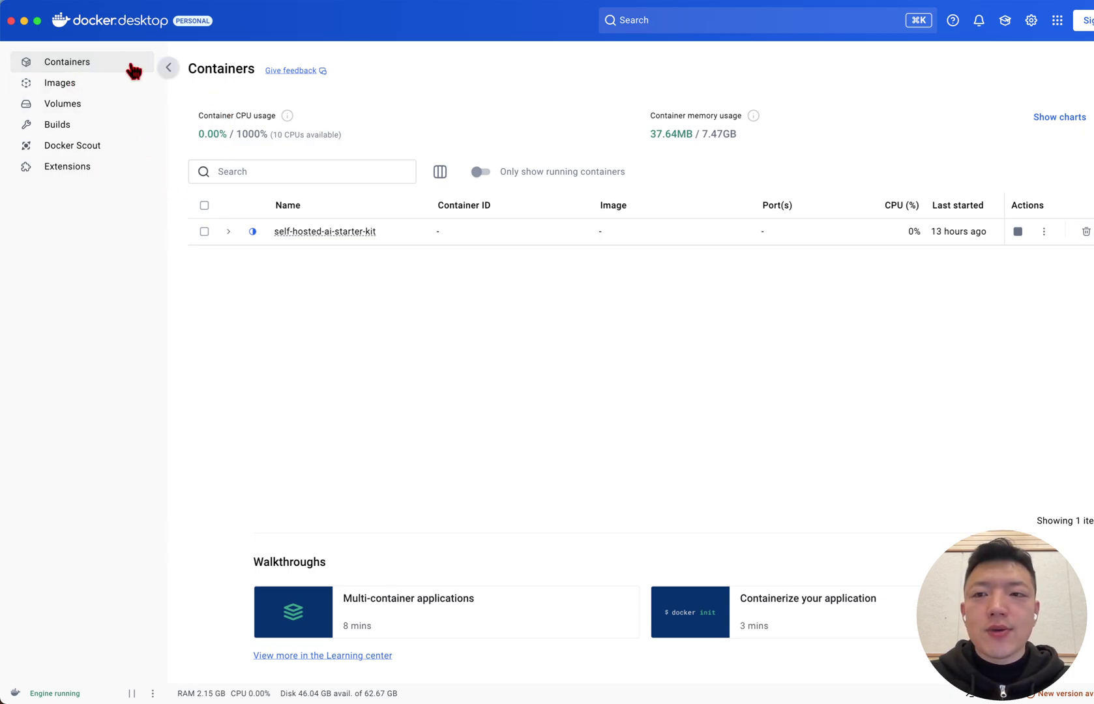
Search n8n, pull n8nio/n8n with tag latest, and open its Run a new container dialog
left_click(713, 27)
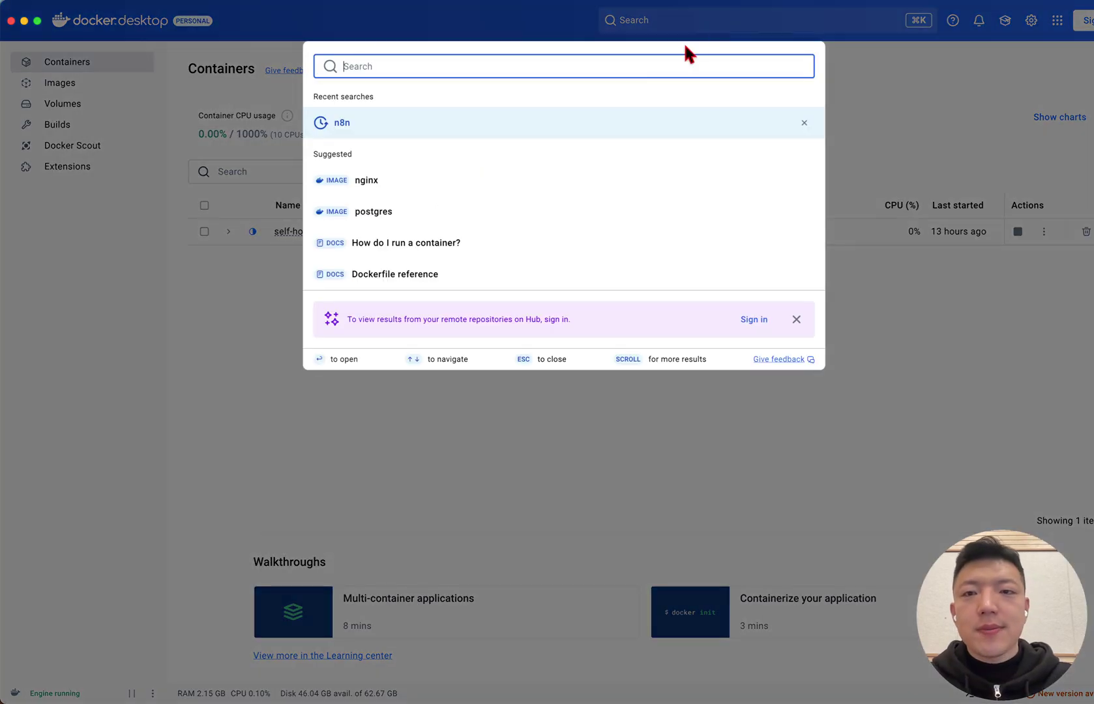
type("n8n")
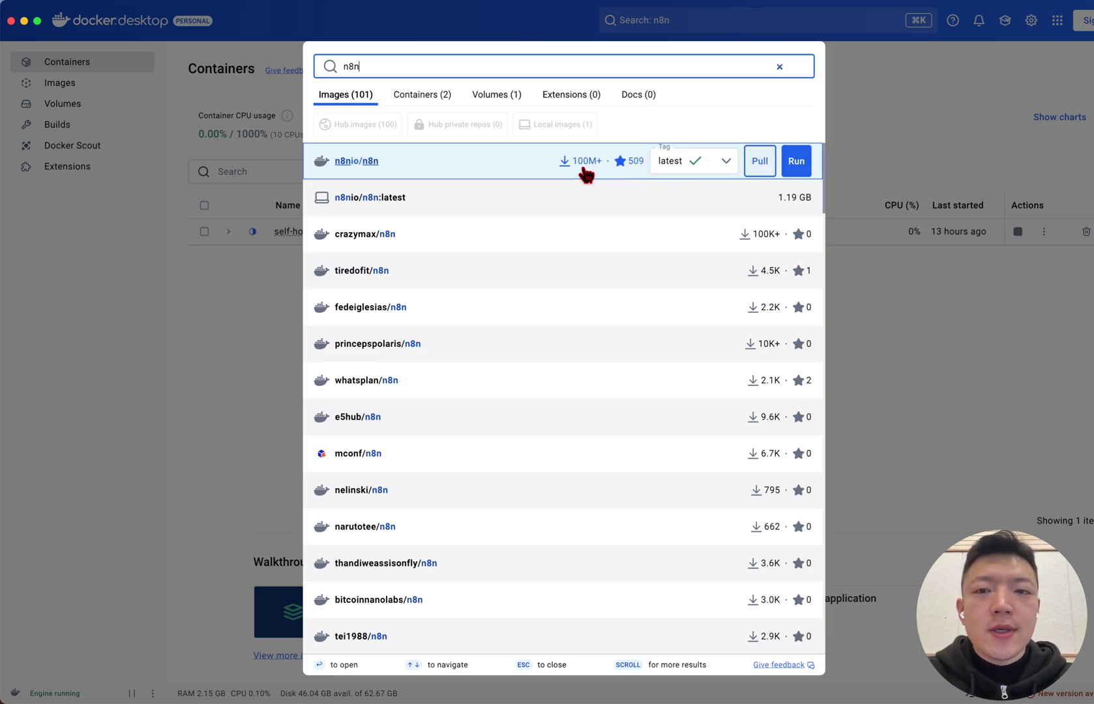
left_click(710, 166)
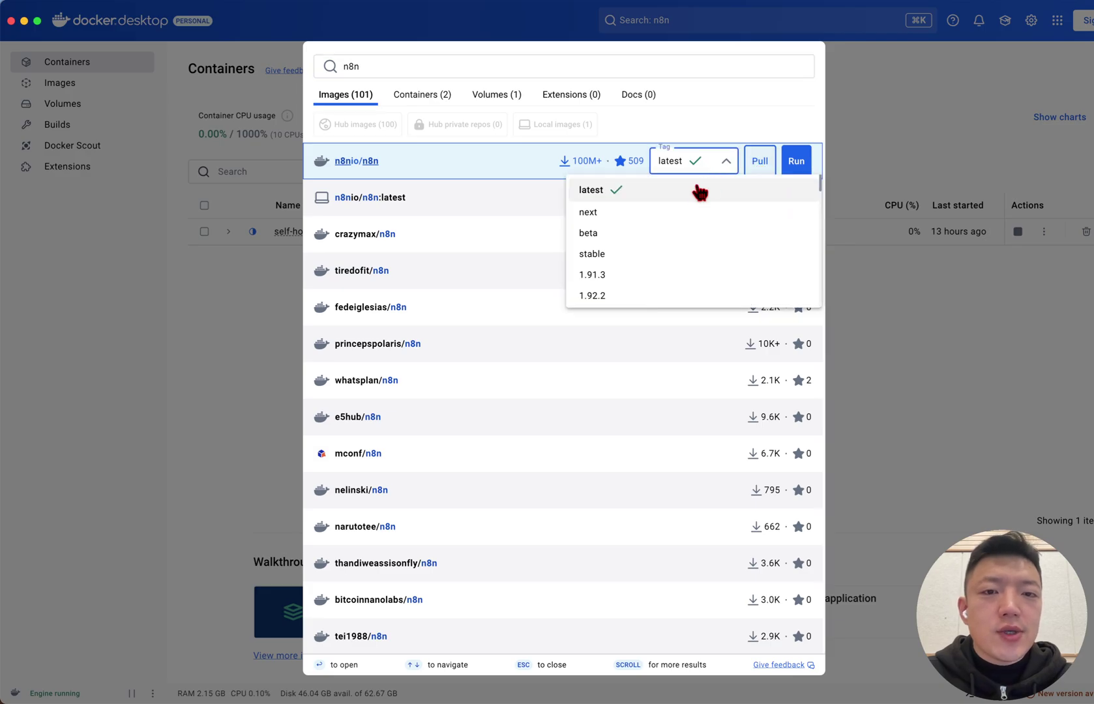
left_click(725, 161)
left_click(763, 170)
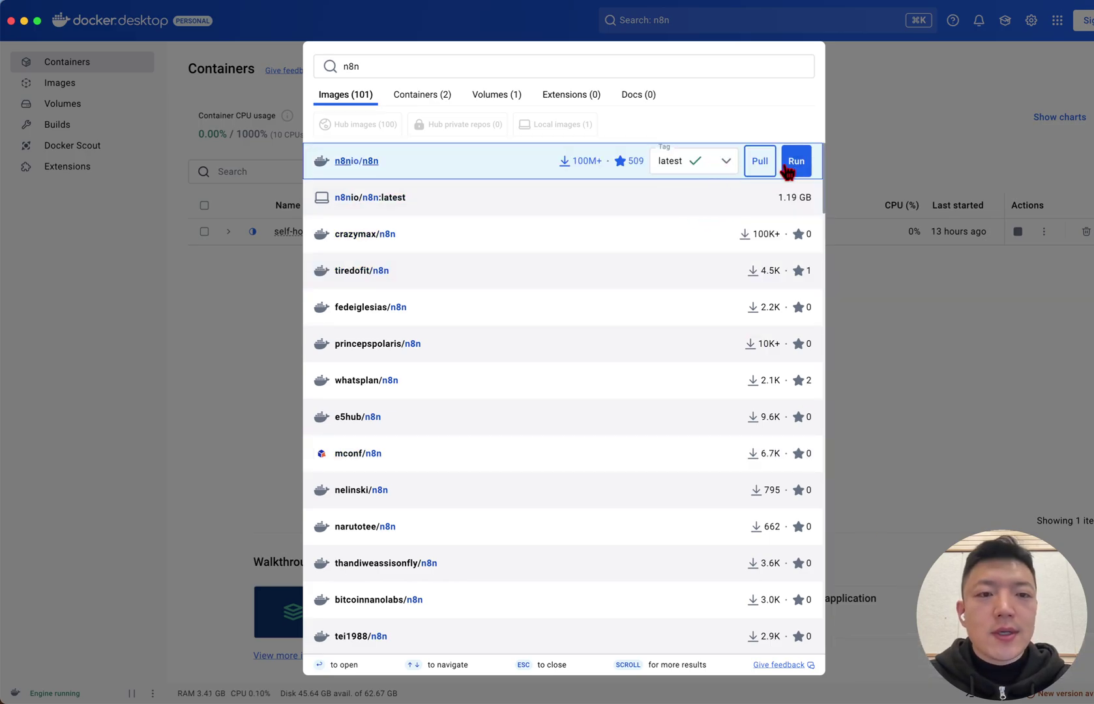
left_click(797, 163)
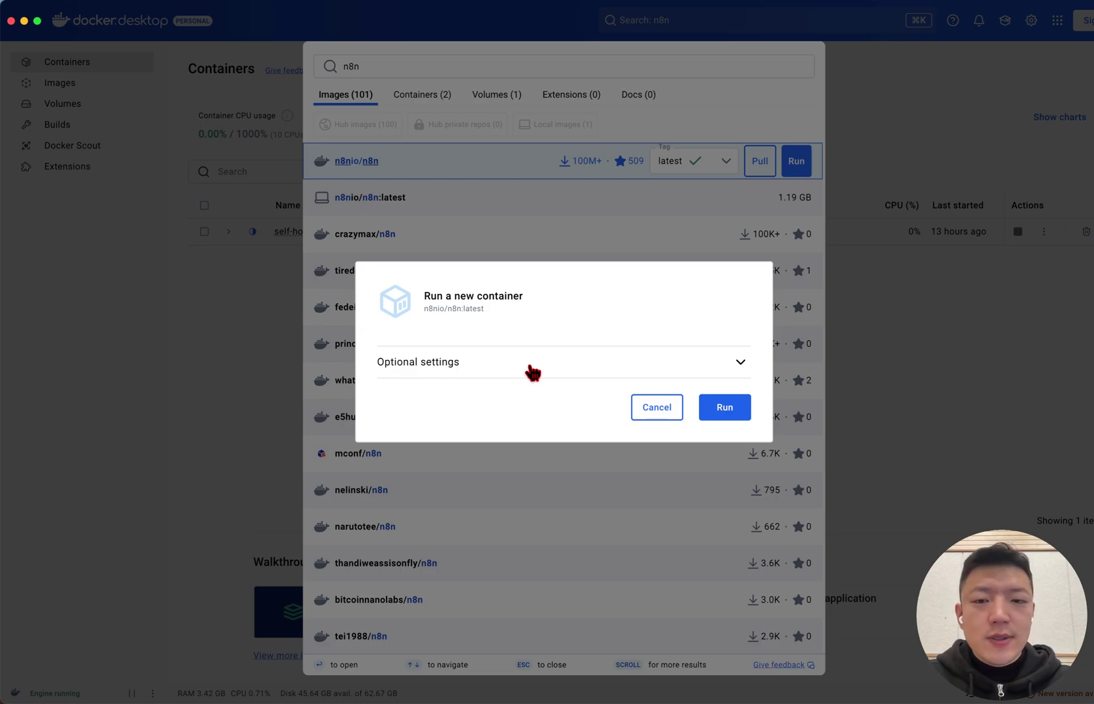
Expand Optional settings and enter n8n-container as the container name
left_click(533, 373)
left_click(722, 250)
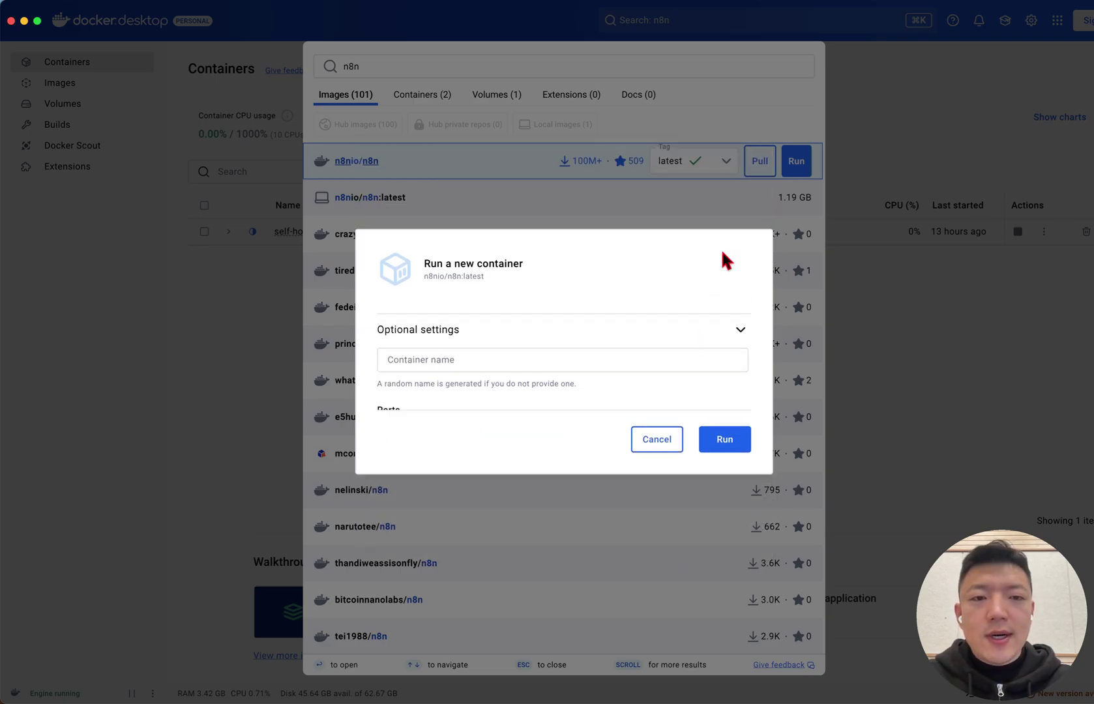
left_click(739, 360)
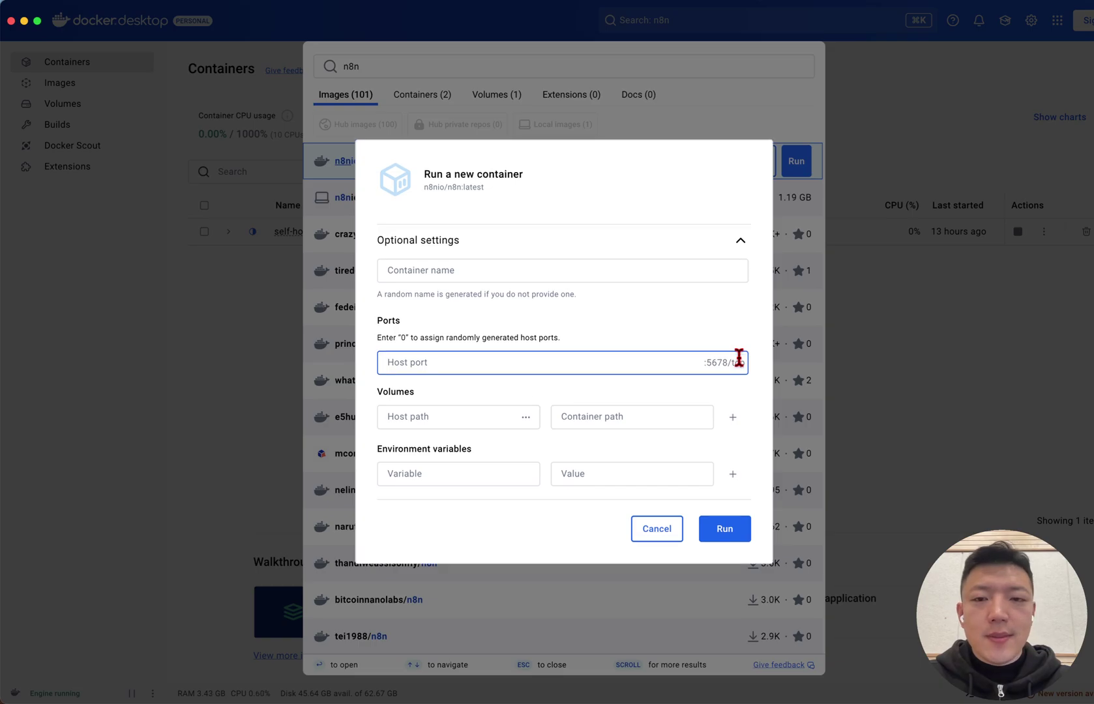
left_click(552, 270)
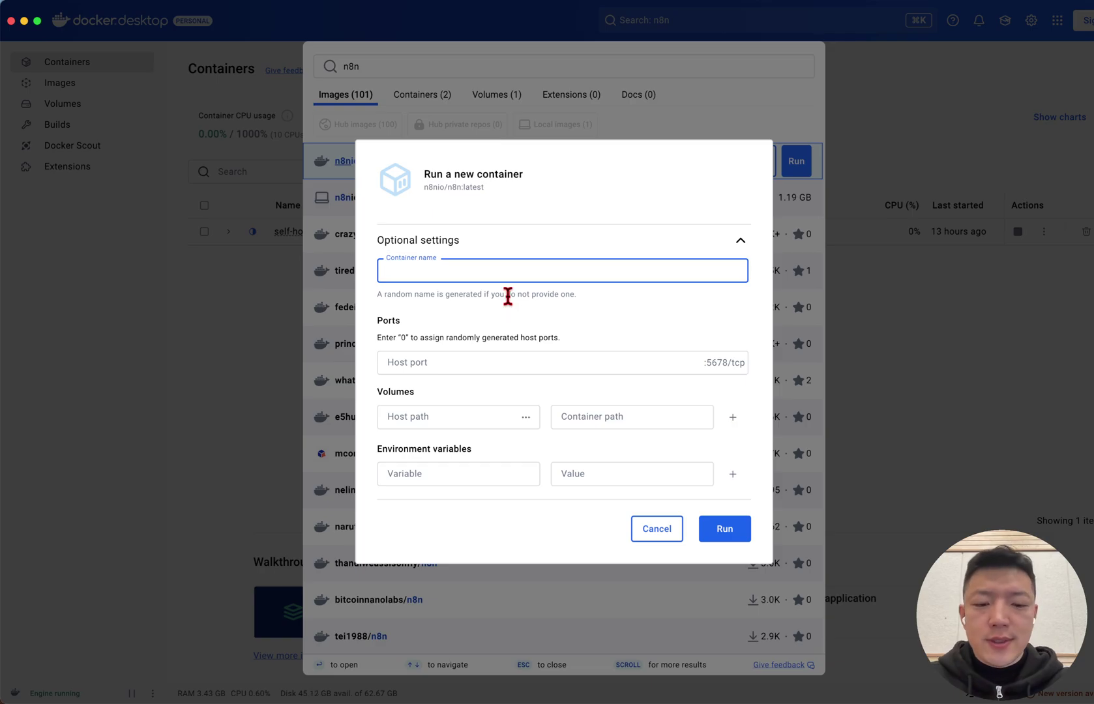
type("n8n-")
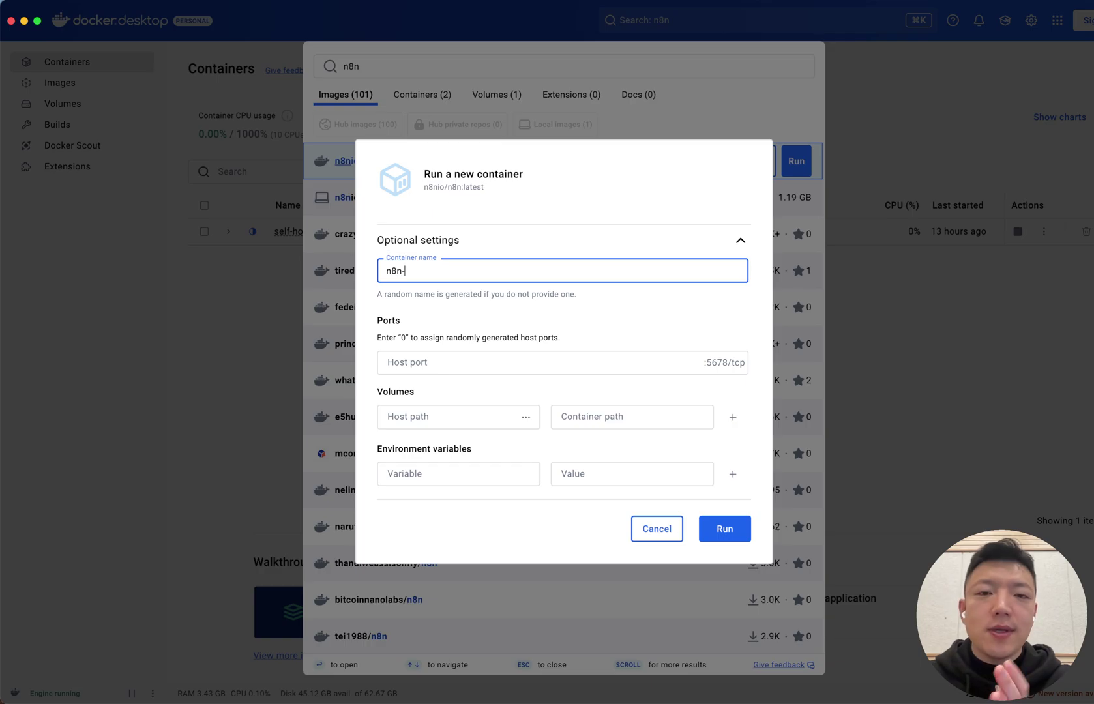
type("container")
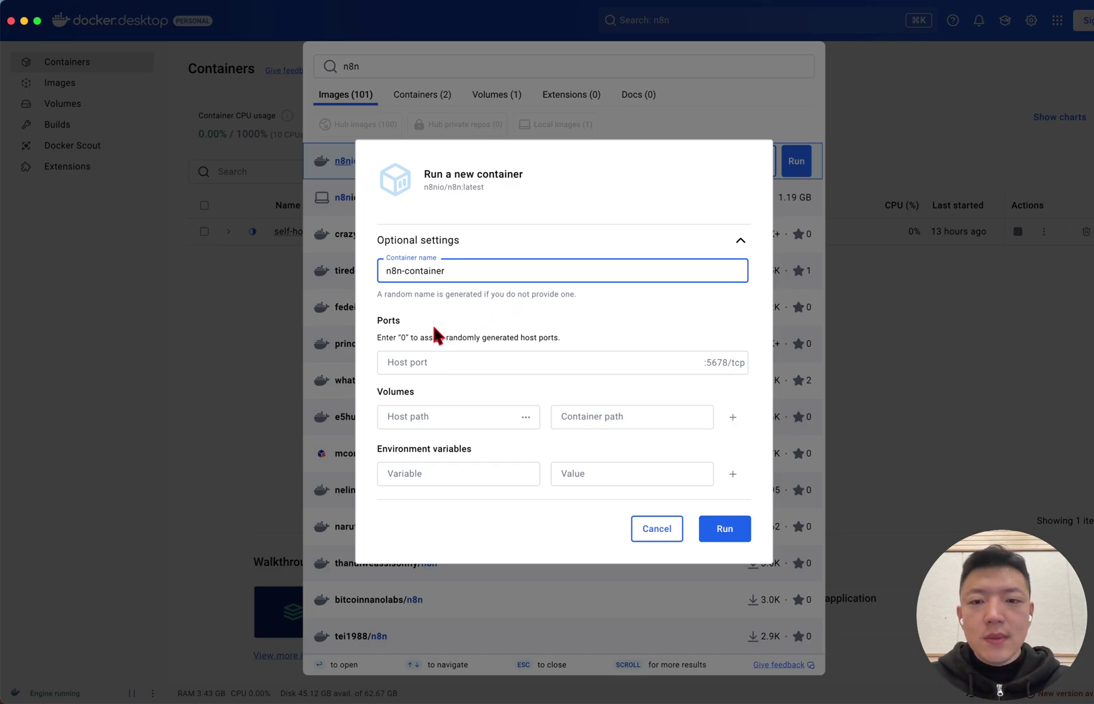
left_click_drag(381, 320, 400, 321)
left_click(557, 334)
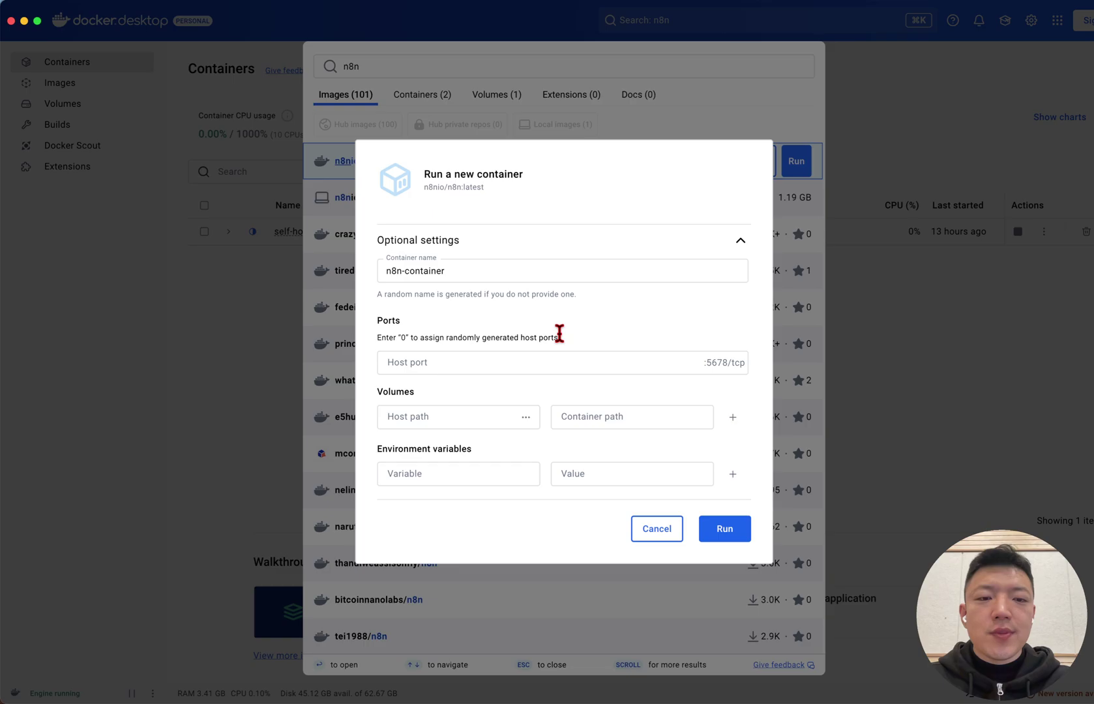
left_click(579, 361)
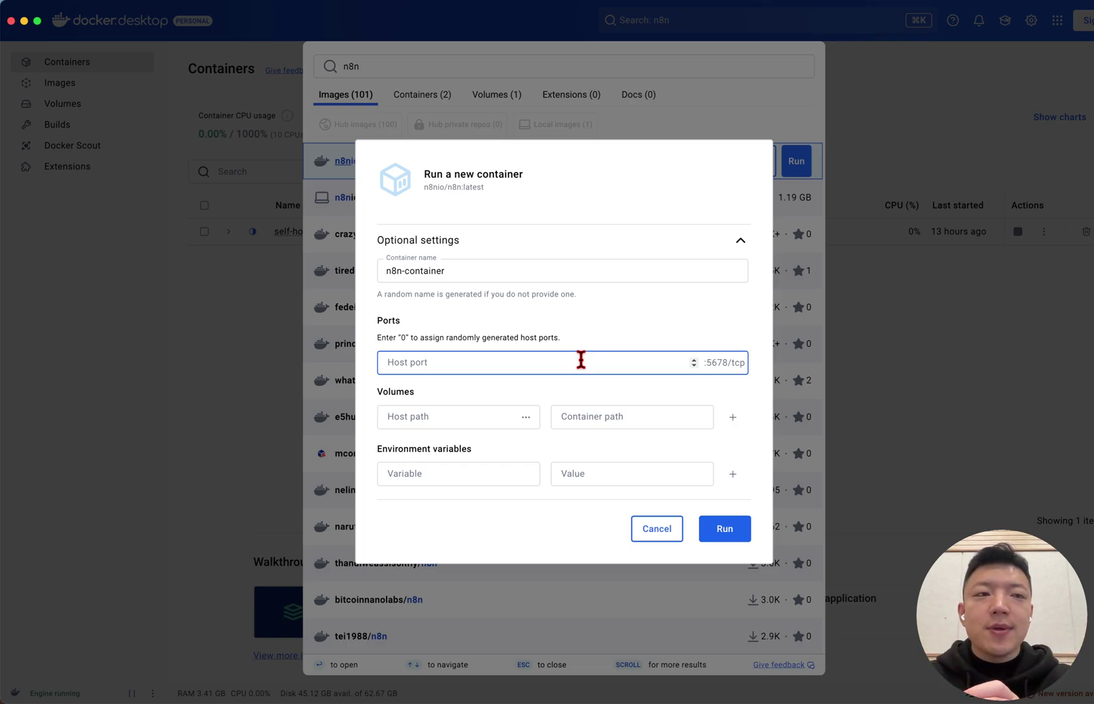
Enter 5678 as the host port for container port 5678/tcp
left_click(560, 361)
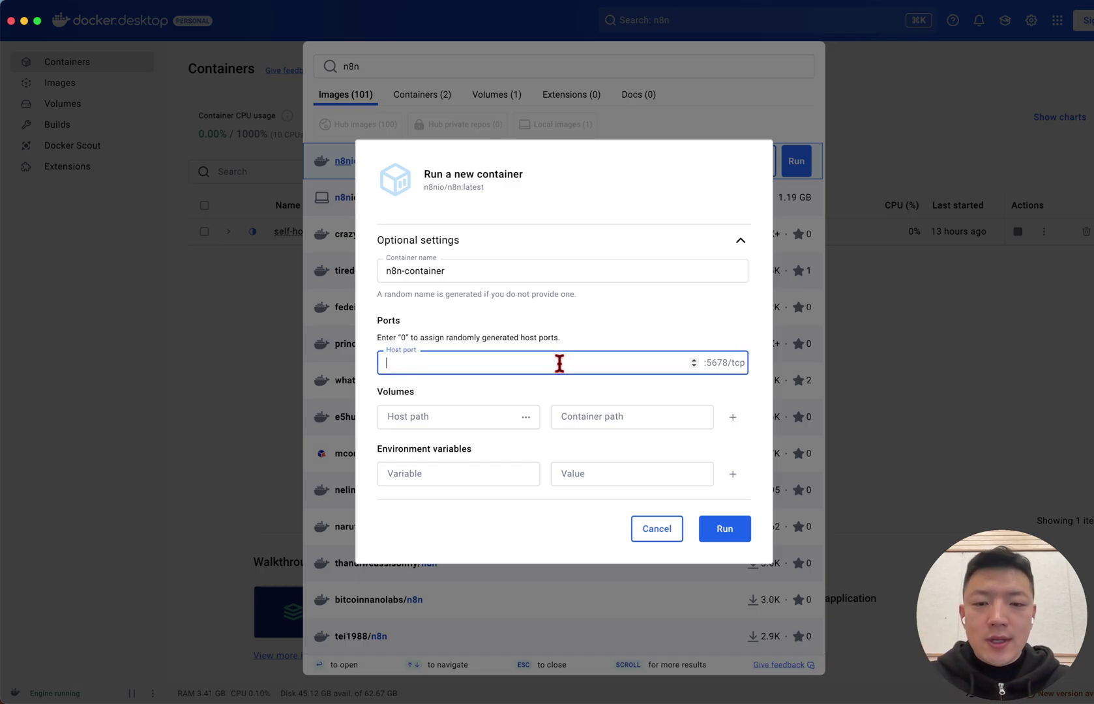
type("5678")
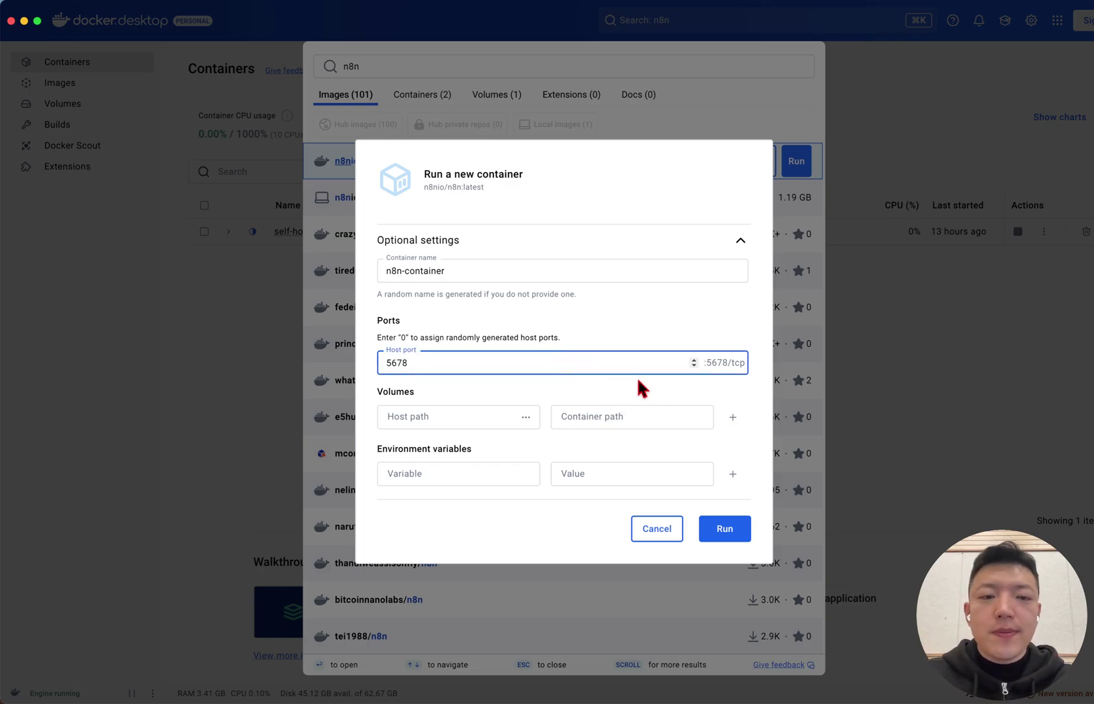
left_click(546, 329)
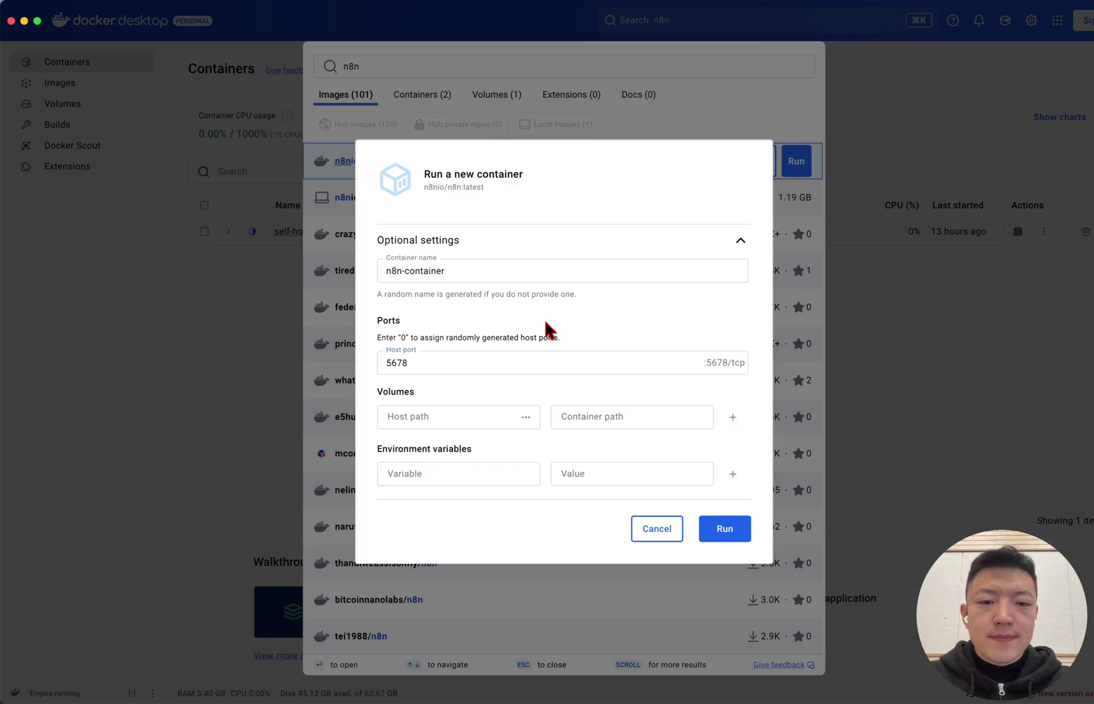
key("super+Tab")
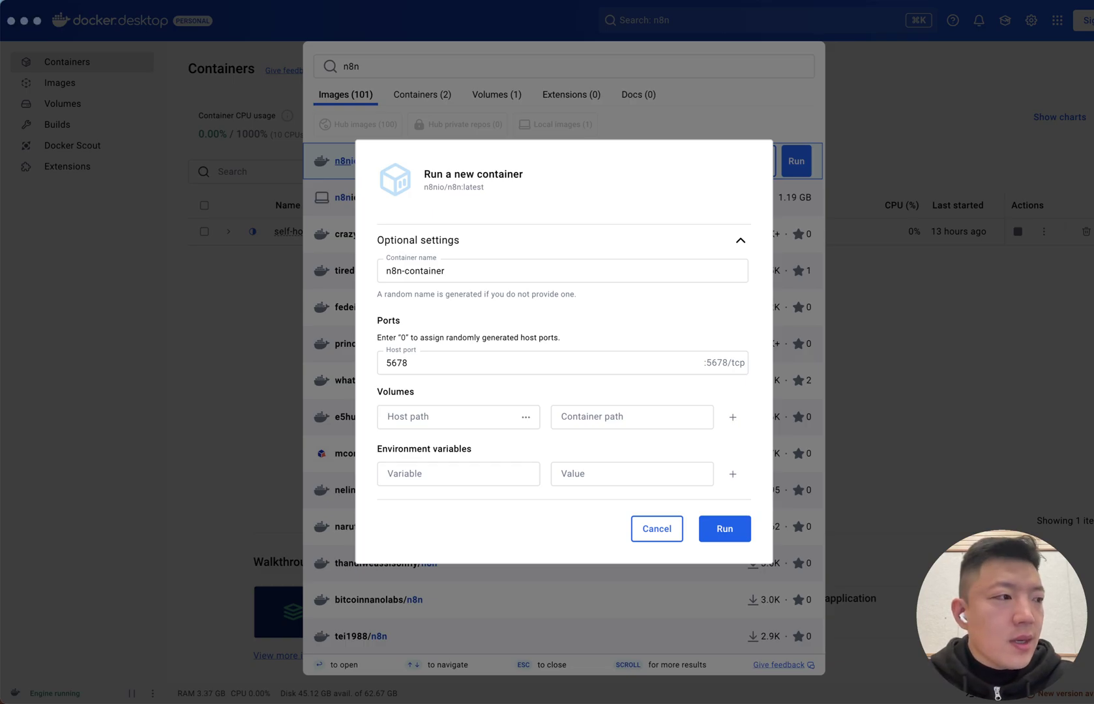
left_click(392, 390)
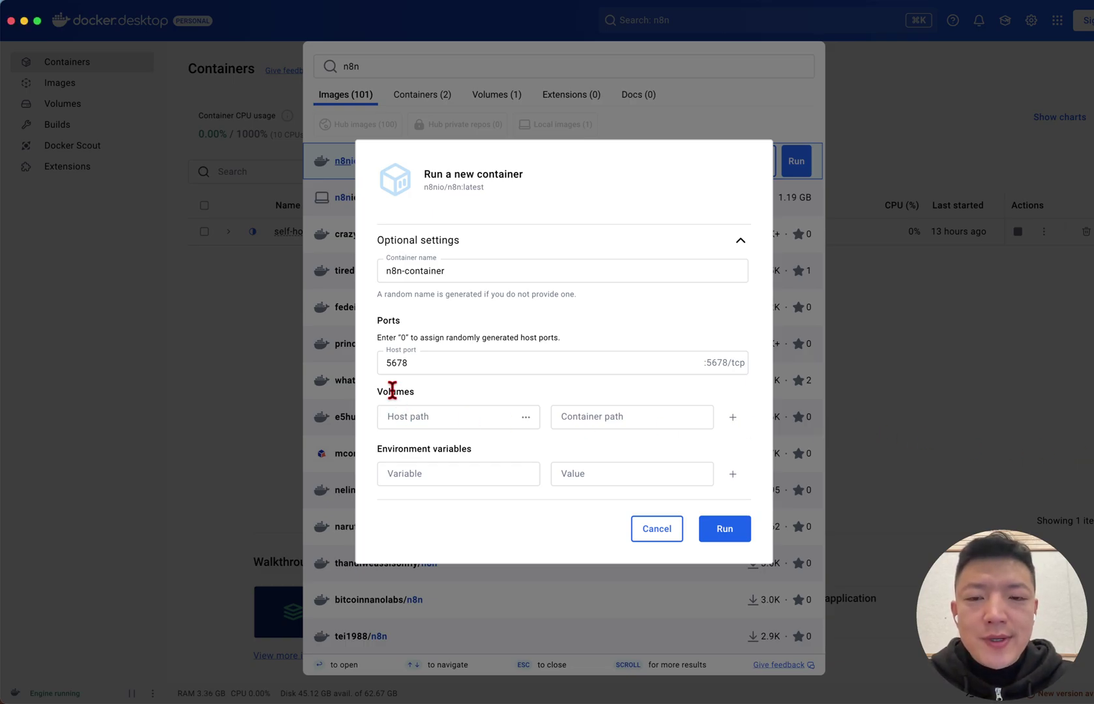
double_click(392, 390)
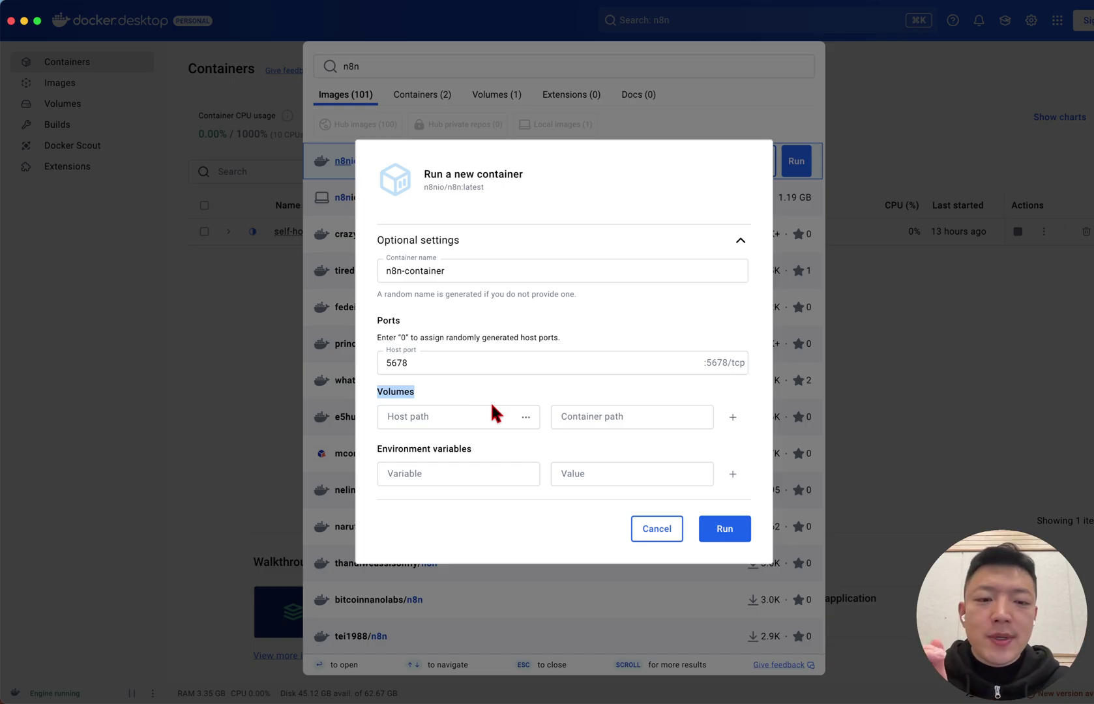
left_click(649, 479)
left_click(503, 421)
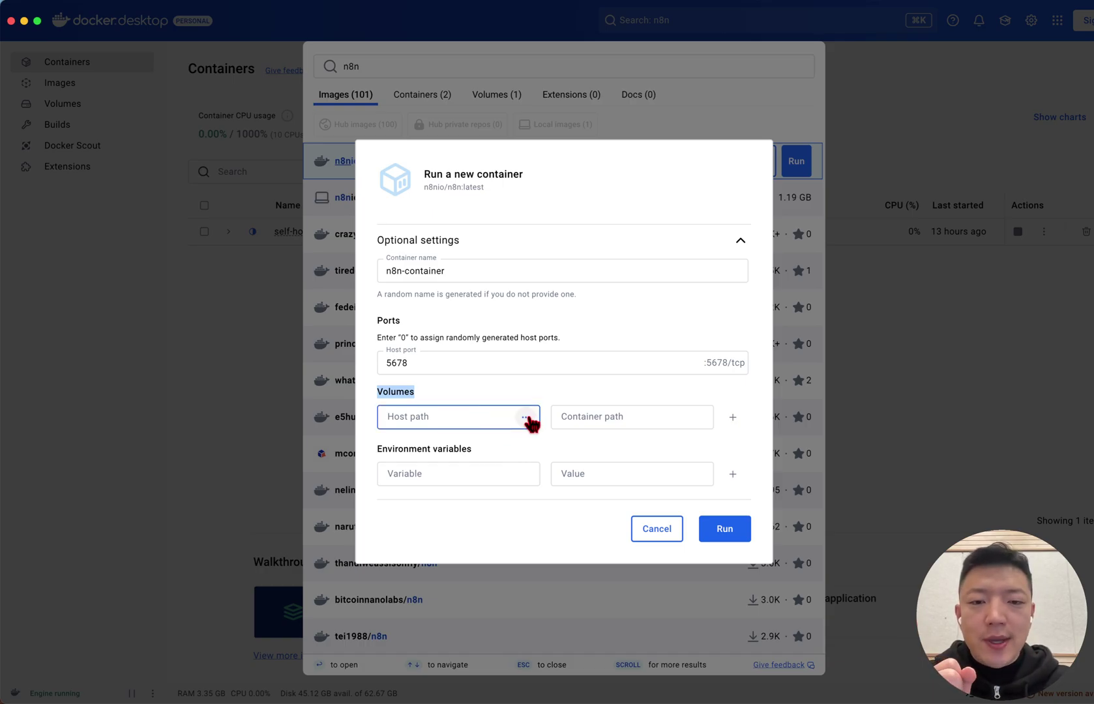
Browse to the n8n-data-storage folder on the Desktop and set it as the volume host path
left_click(527, 418)
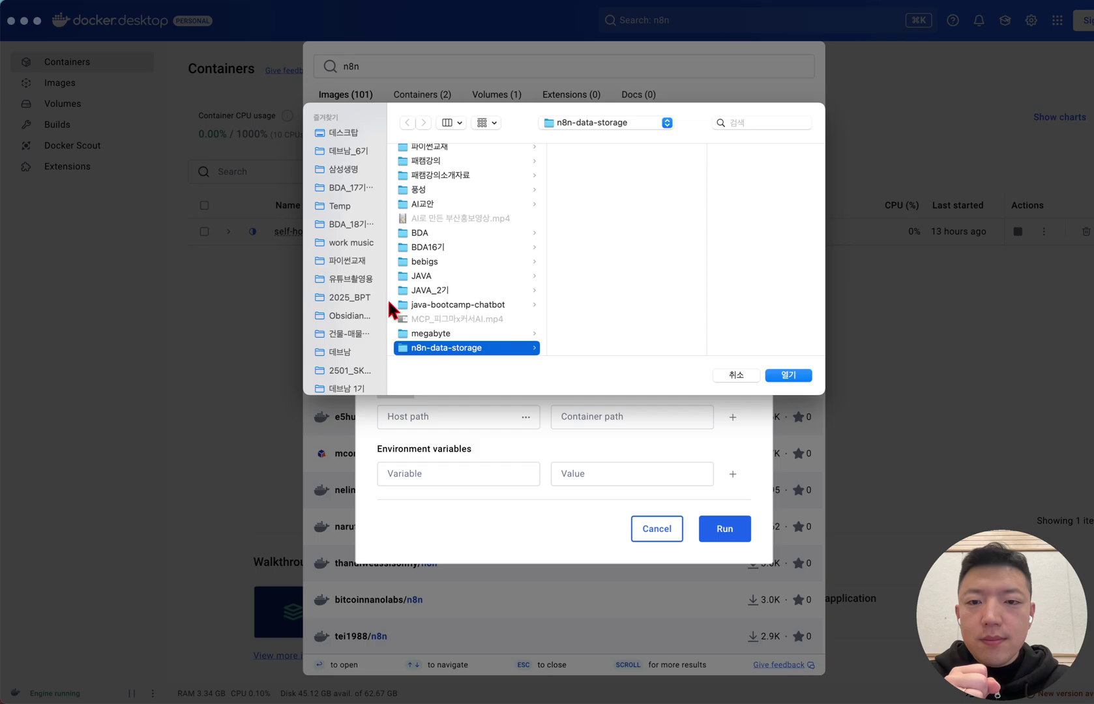
left_click_drag(390, 310, 288, 310)
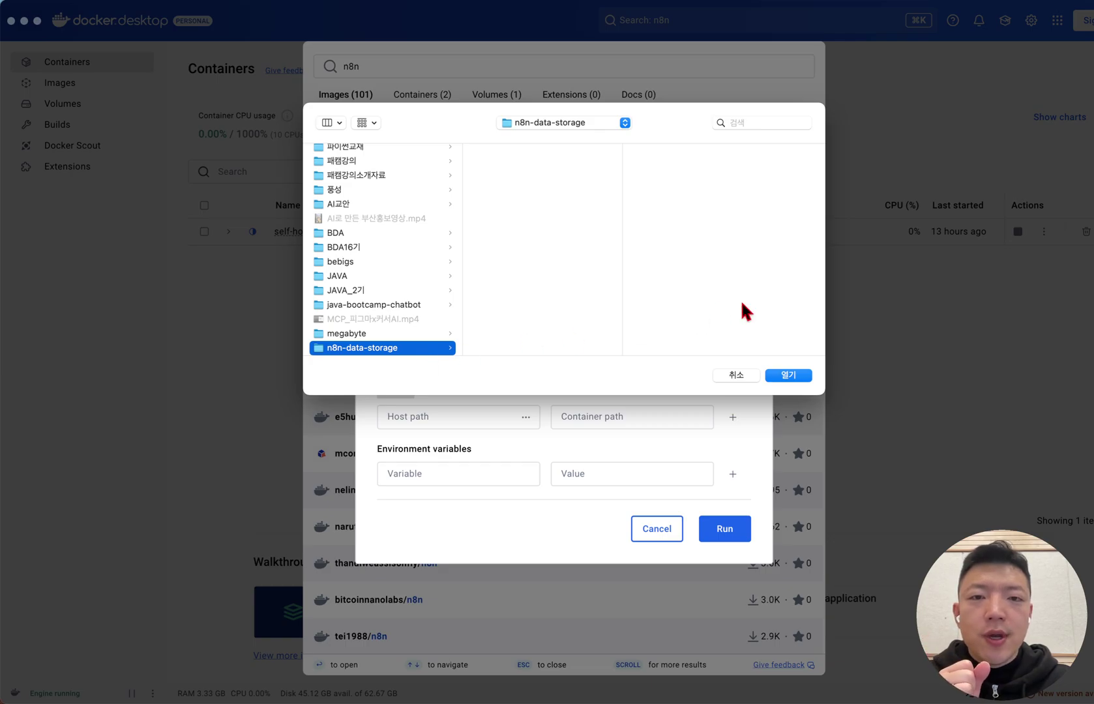
left_click(791, 377)
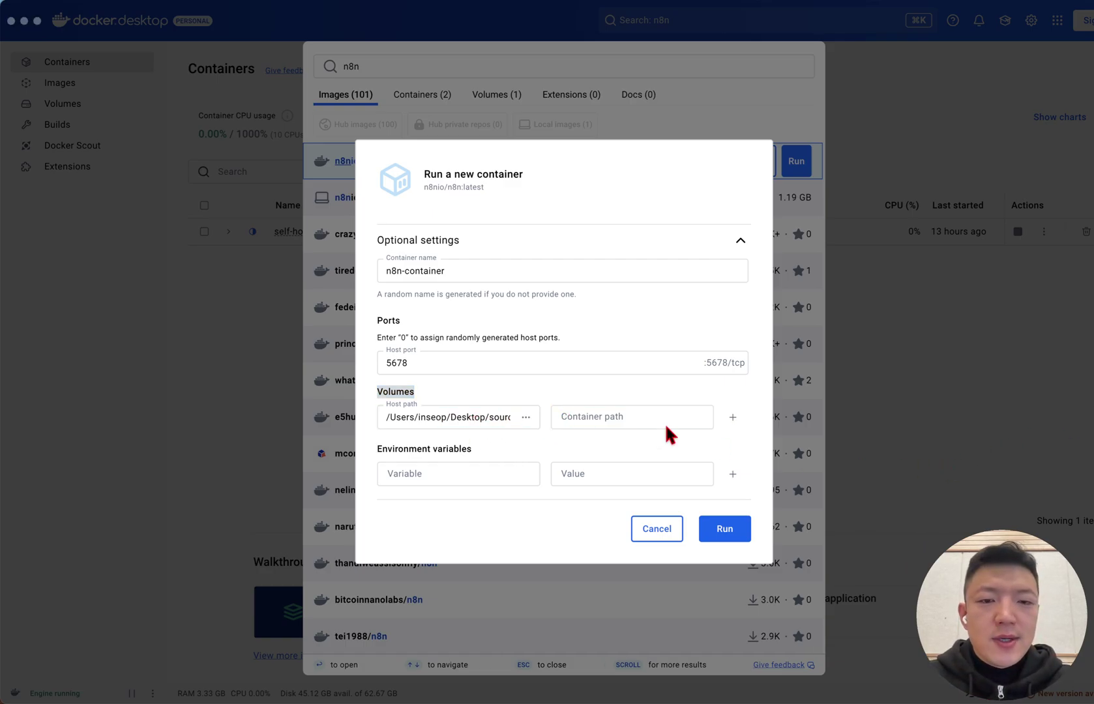
Enter /home/node/.n8n as the volume's container path
left_click(639, 418)
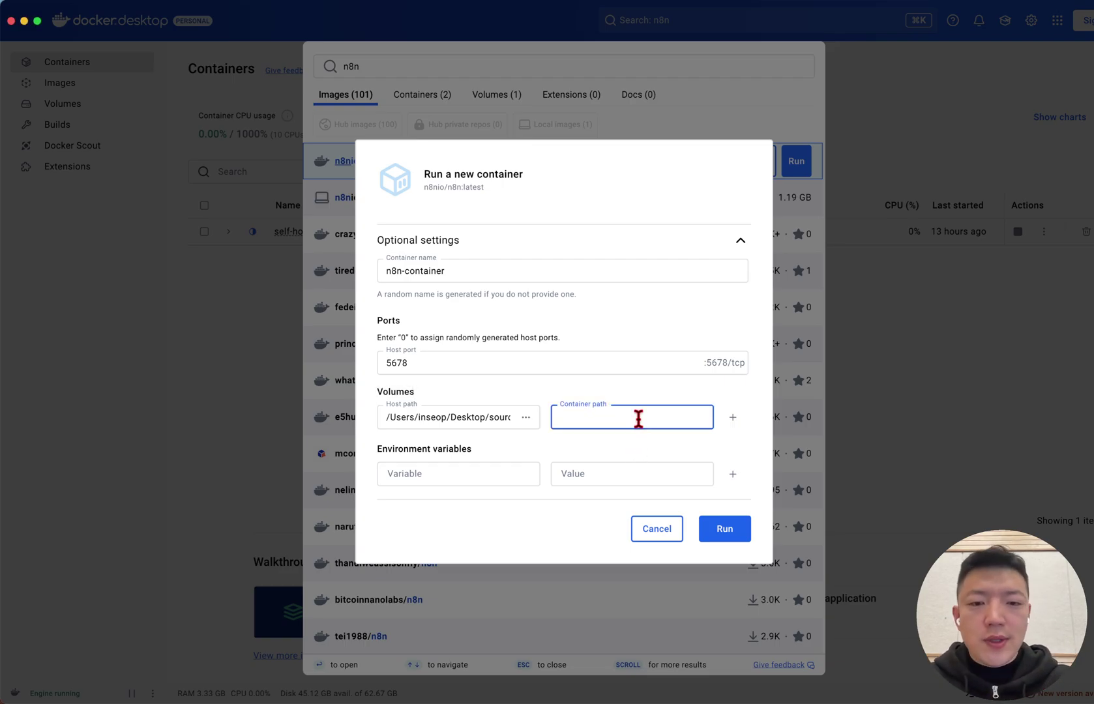
type("/home/")
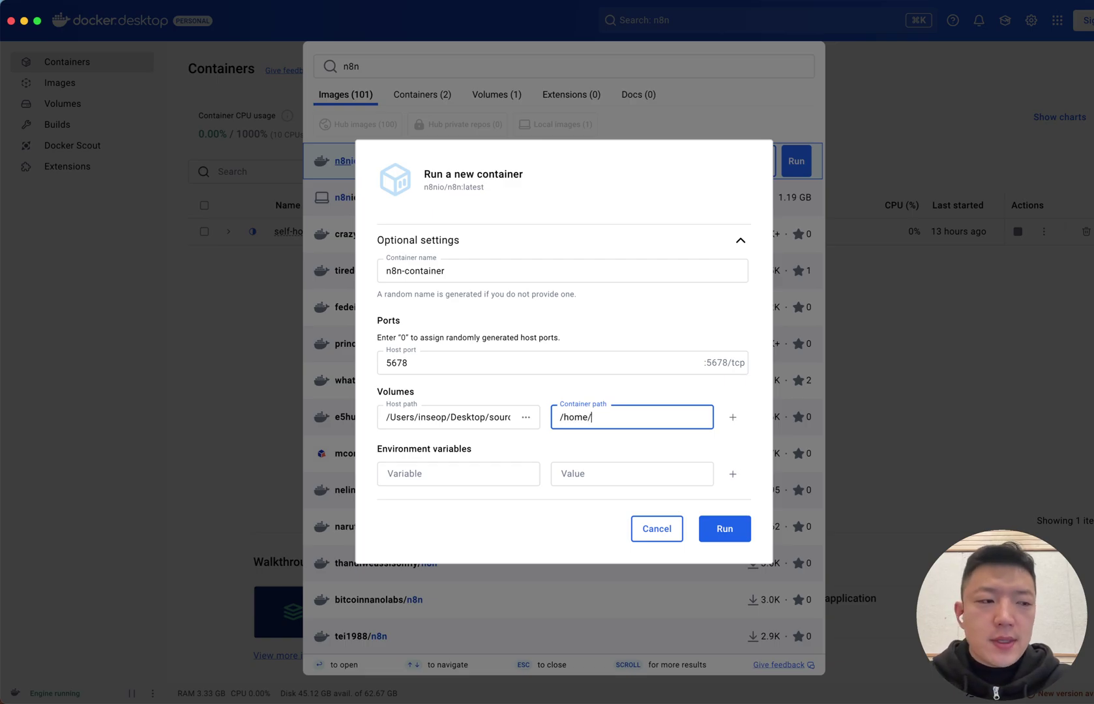
type("node/.n8n")
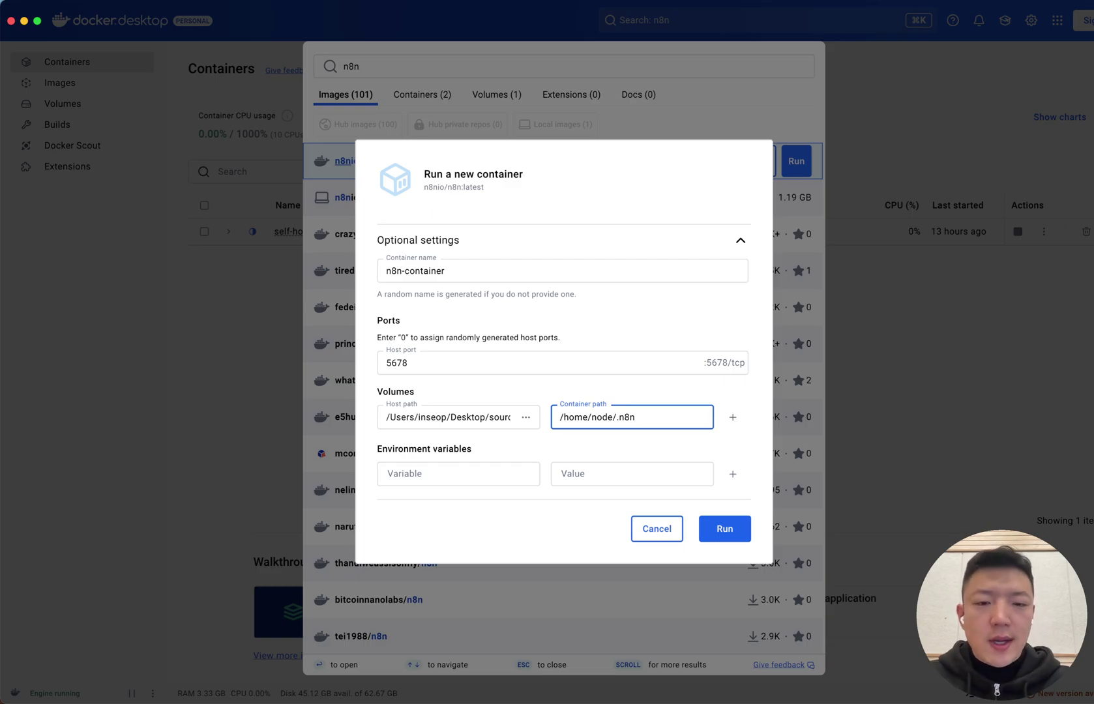
key("super+a")
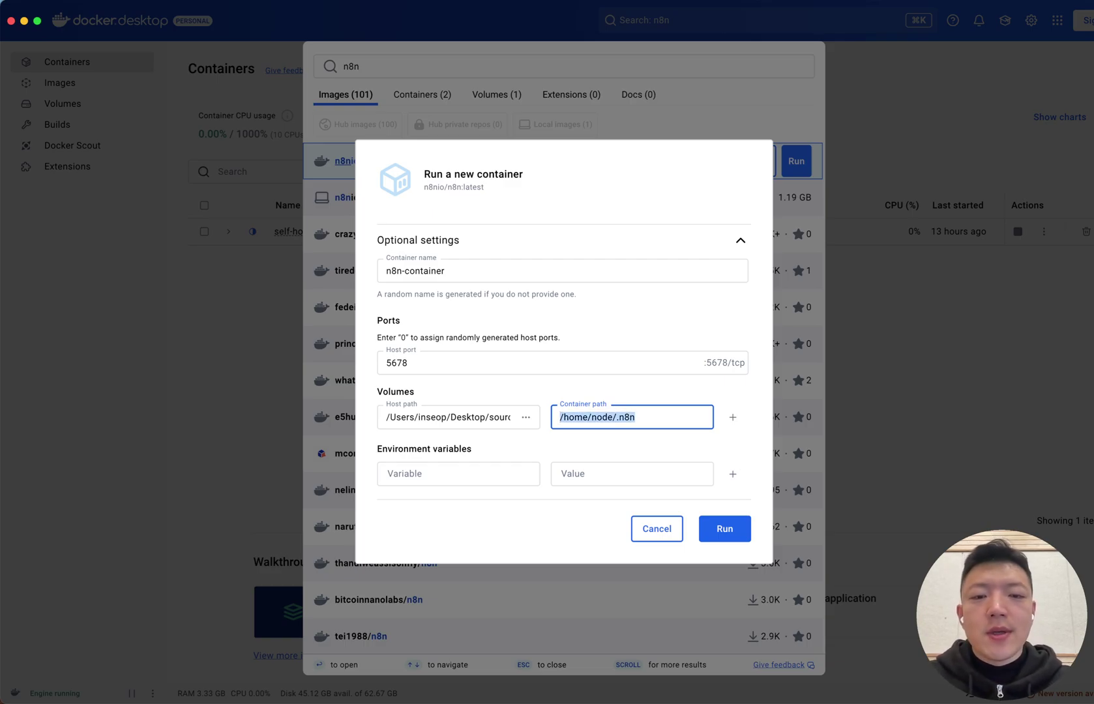
key("Right")
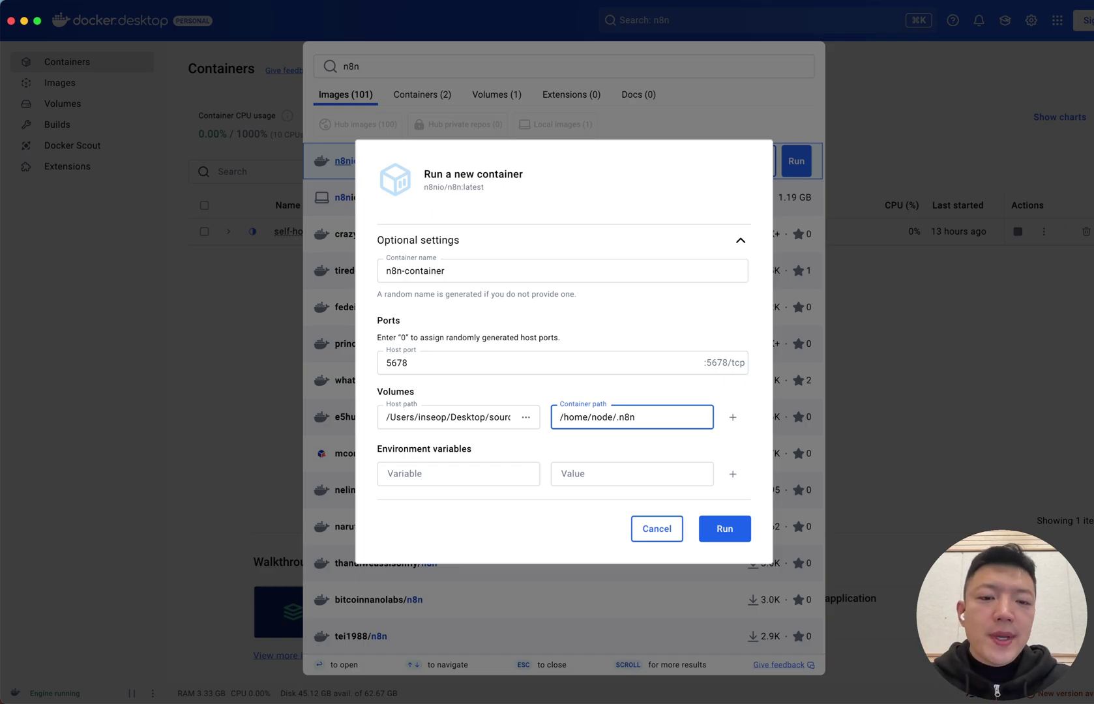
key("super+a")
key("Right")
key("super+a")
key("Right")
key("super+a")
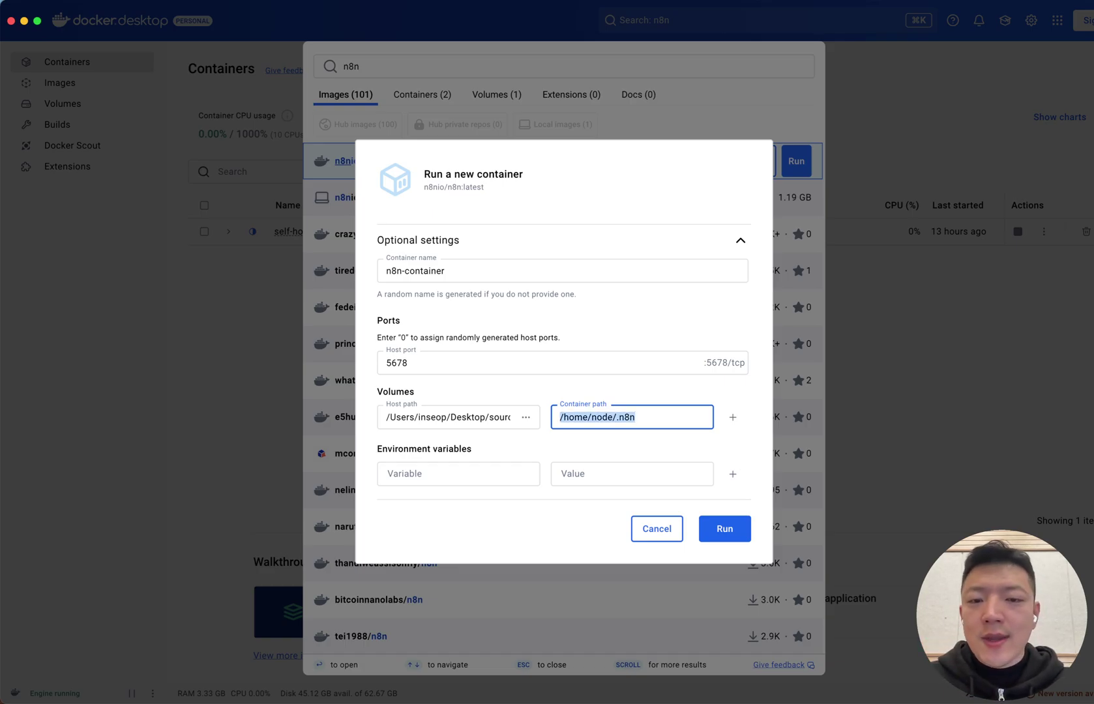
key("Left")
key("super+a")
key("Right")
key("super+a")
key("Right")
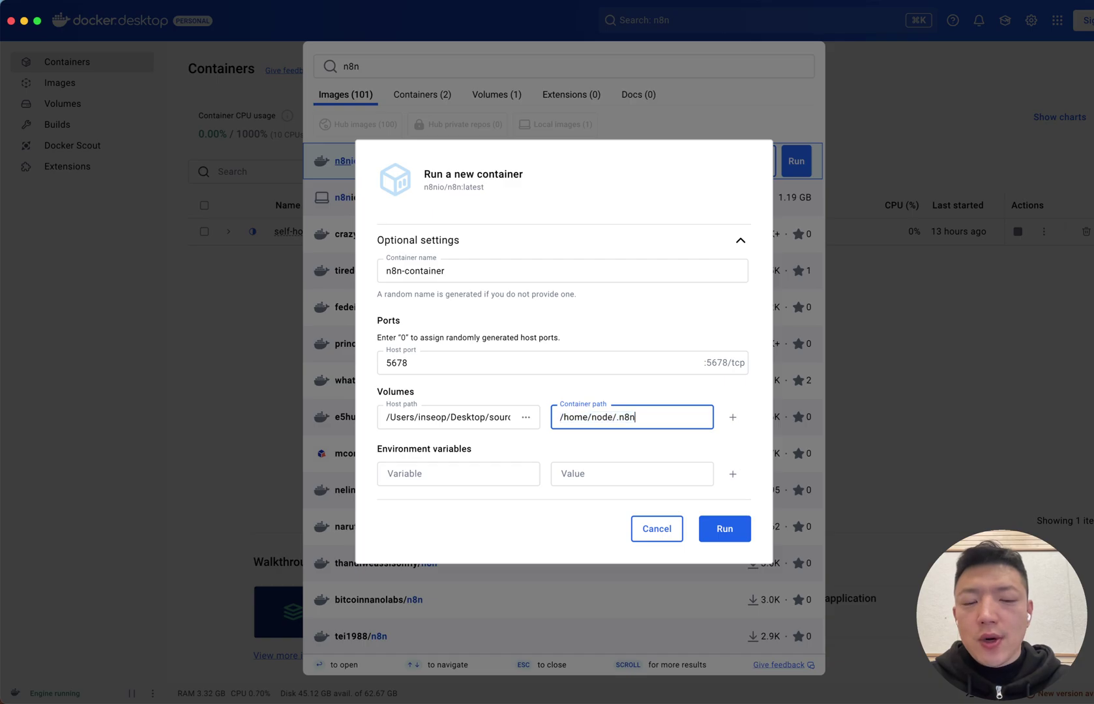
key("super+a")
key("Right")
key("super+a")
key("Left")
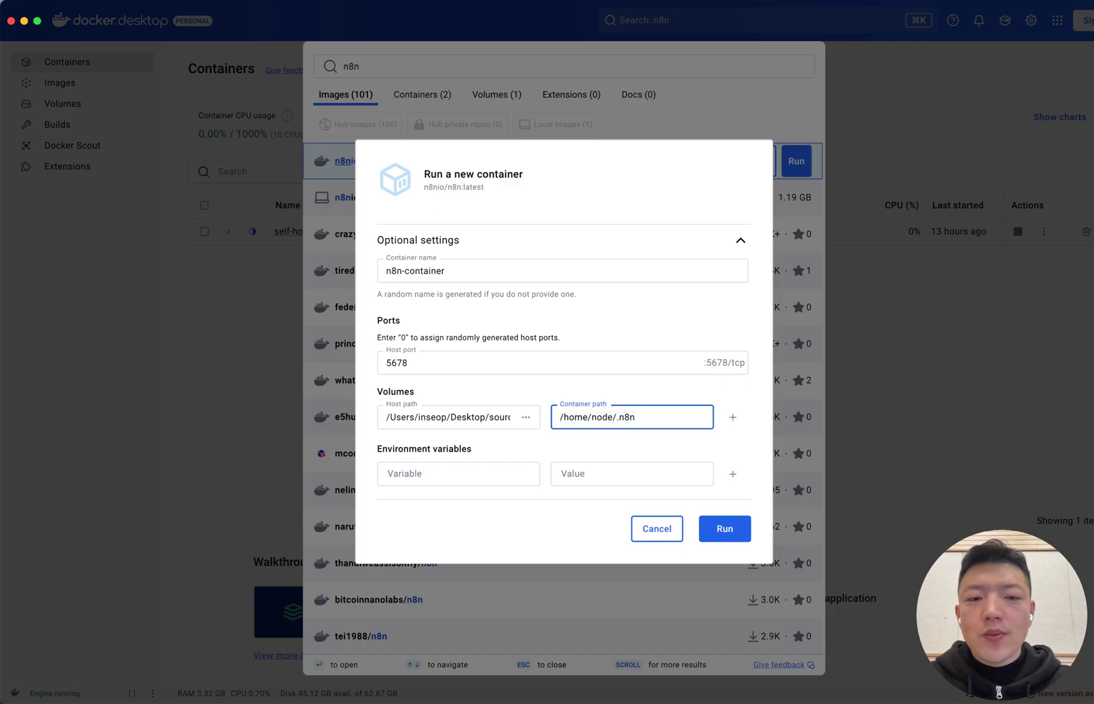
Reopen the run settings for the n8nio/n8n image and expand Optional settings
key("Escape")
left_click(796, 161)
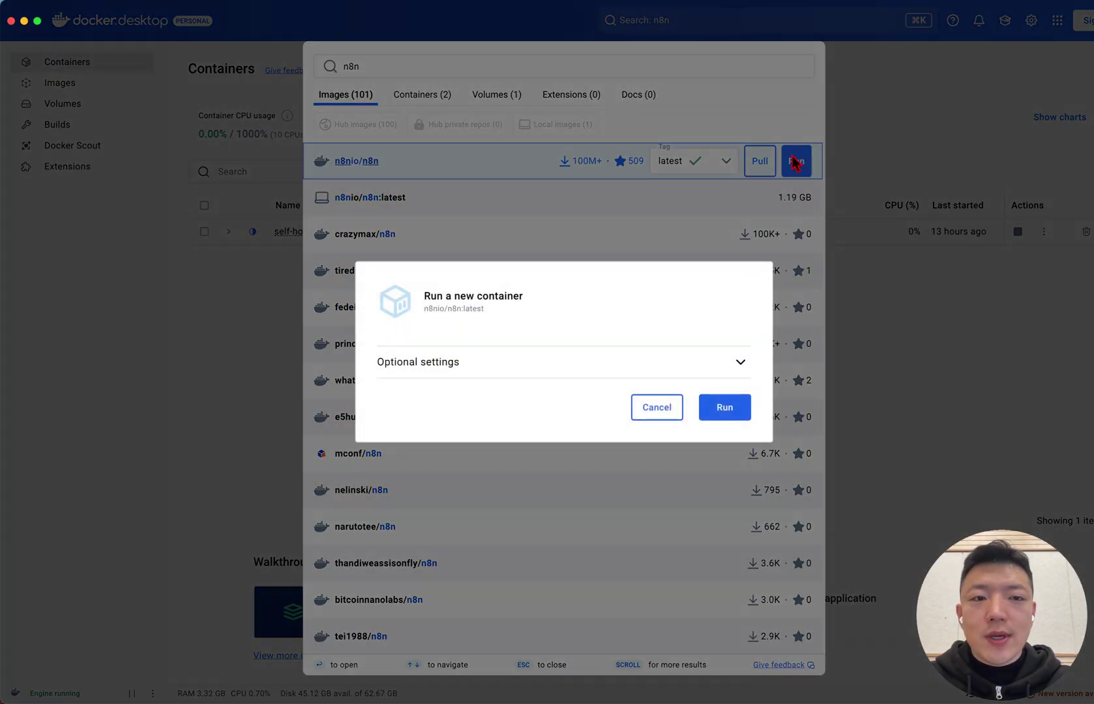
left_click(670, 408)
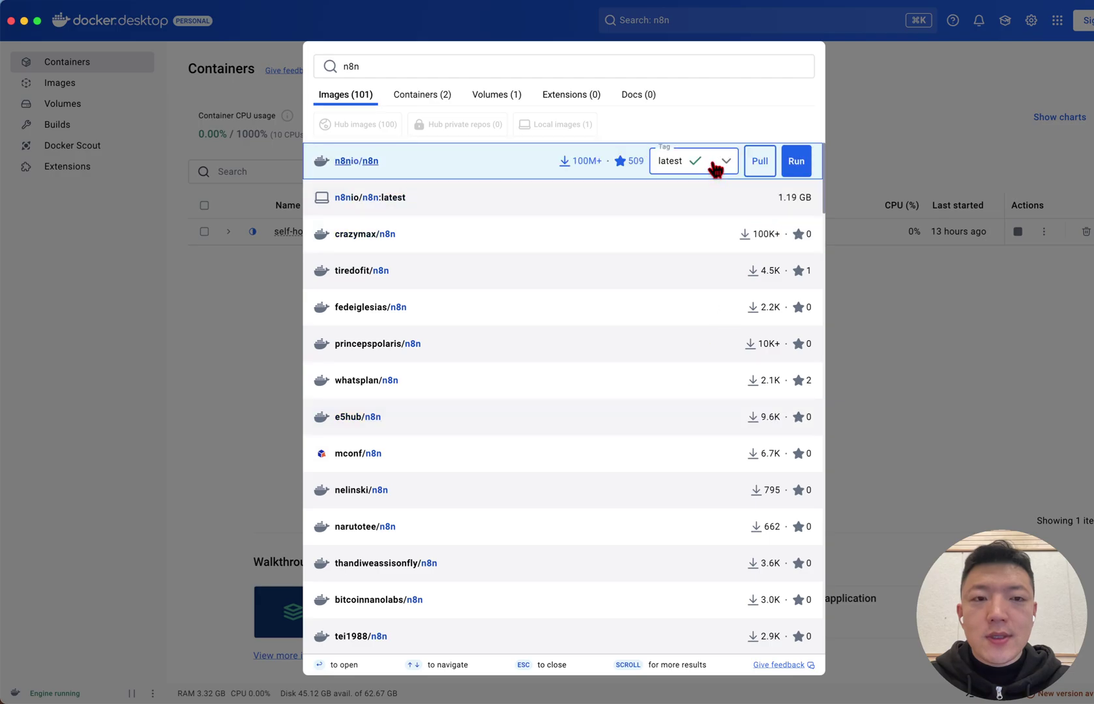
left_click(796, 161)
left_click(681, 360)
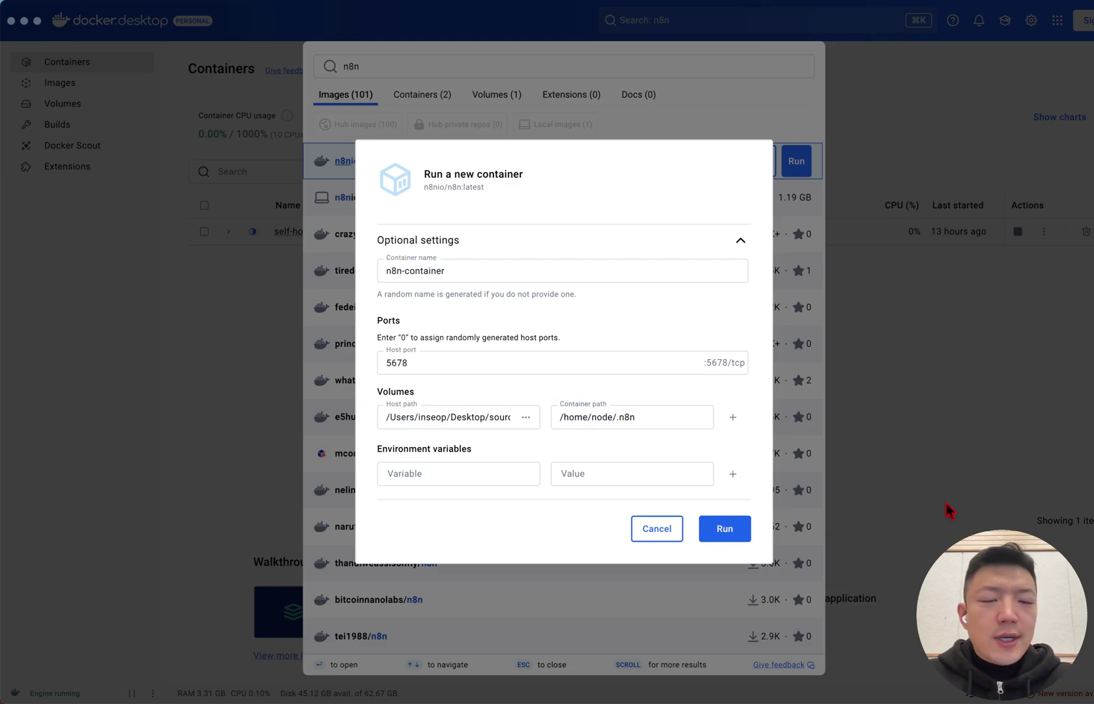
left_click(533, 448)
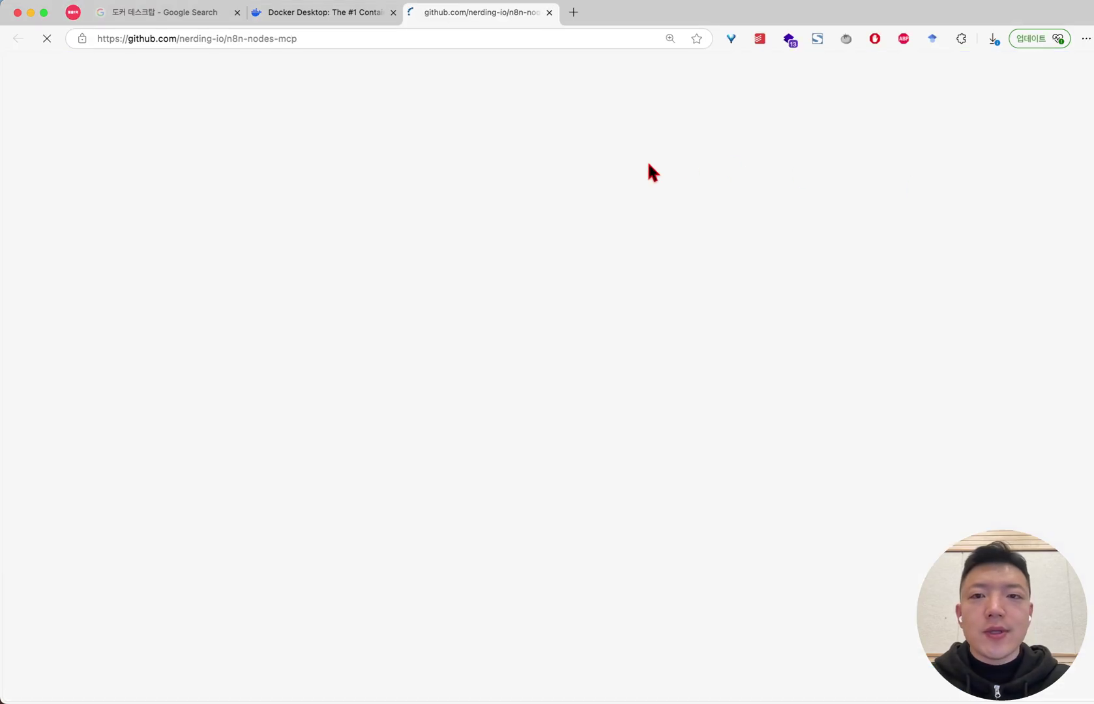
In the n8n-nodes-mcp README's docker-compose example, select N8N_COMMUNITY_PACKAGES_ALLOW_TOOL_USAGE, then return to Docker Desktop
scroll(311, 303, "down", 20)
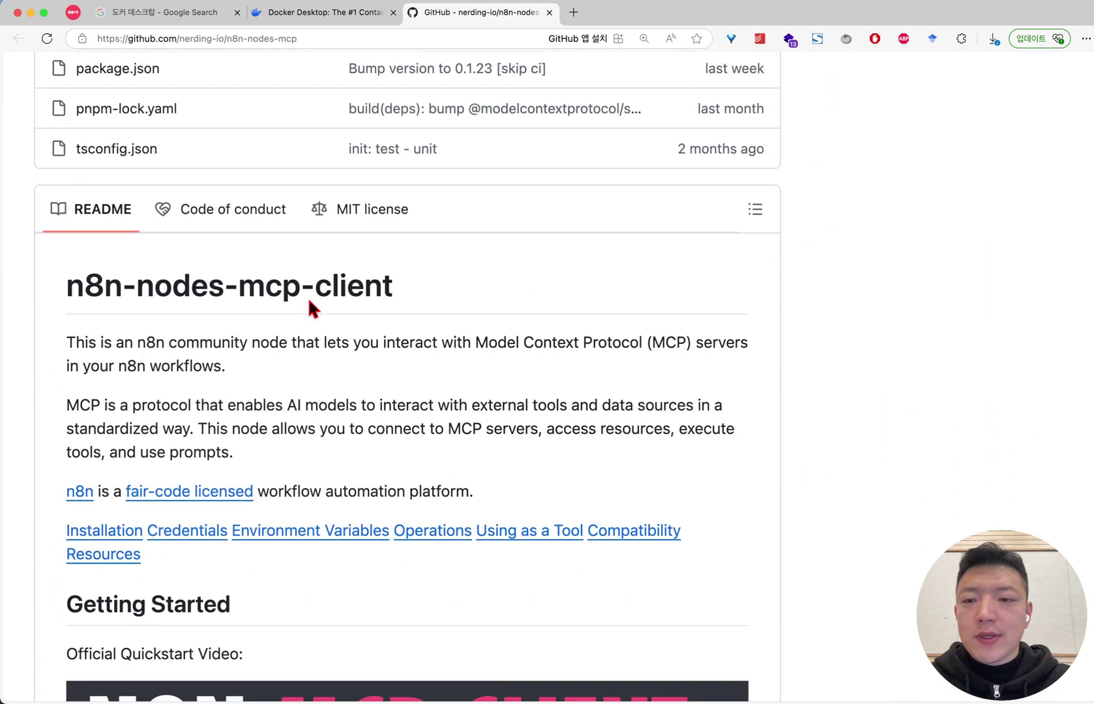
scroll(309, 302, "down", 20)
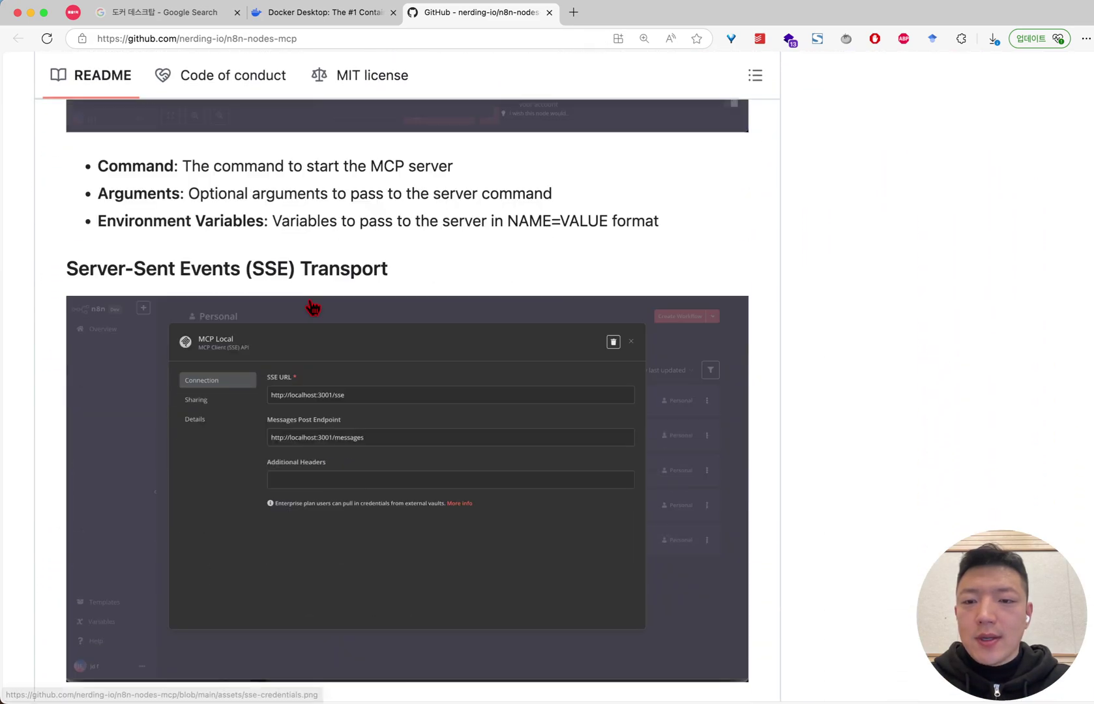
scroll(311, 307, "down", 20)
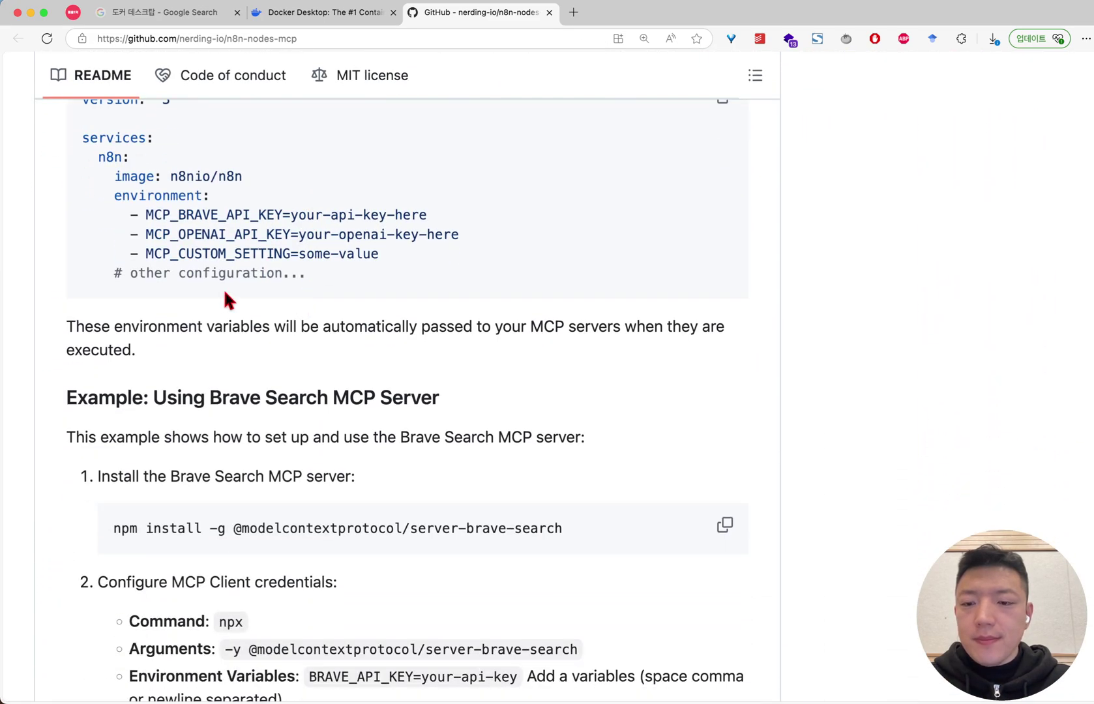
scroll(323, 286, "down", 15)
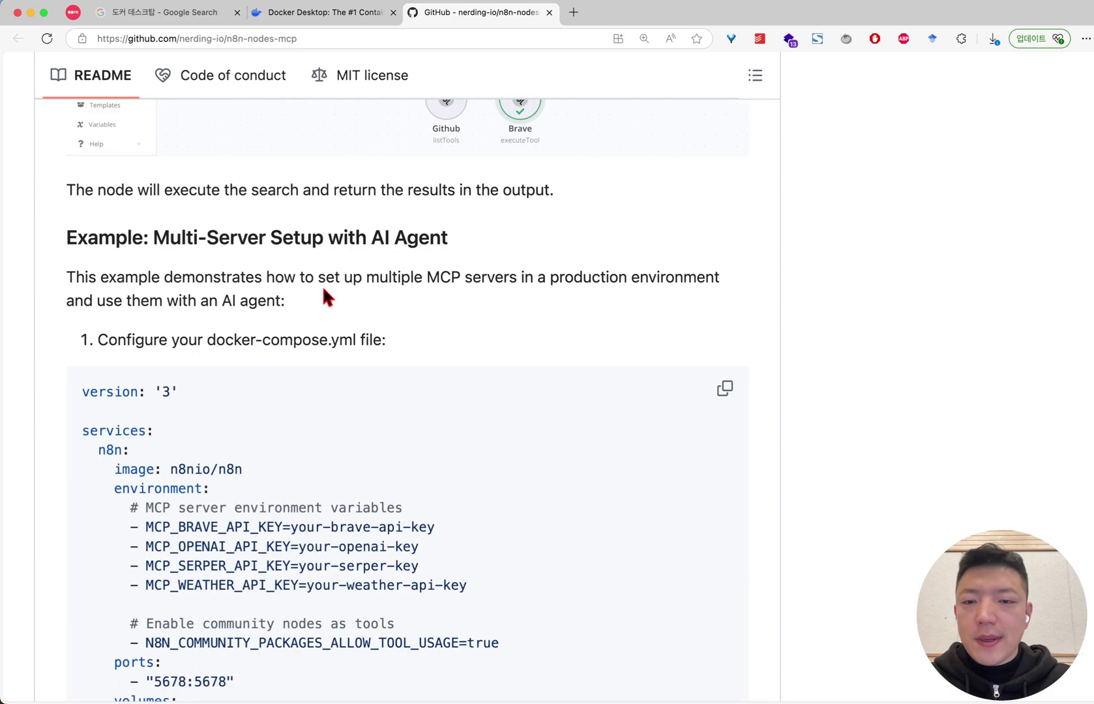
scroll(325, 294, "up", 5)
scroll(451, 218, "up", 7)
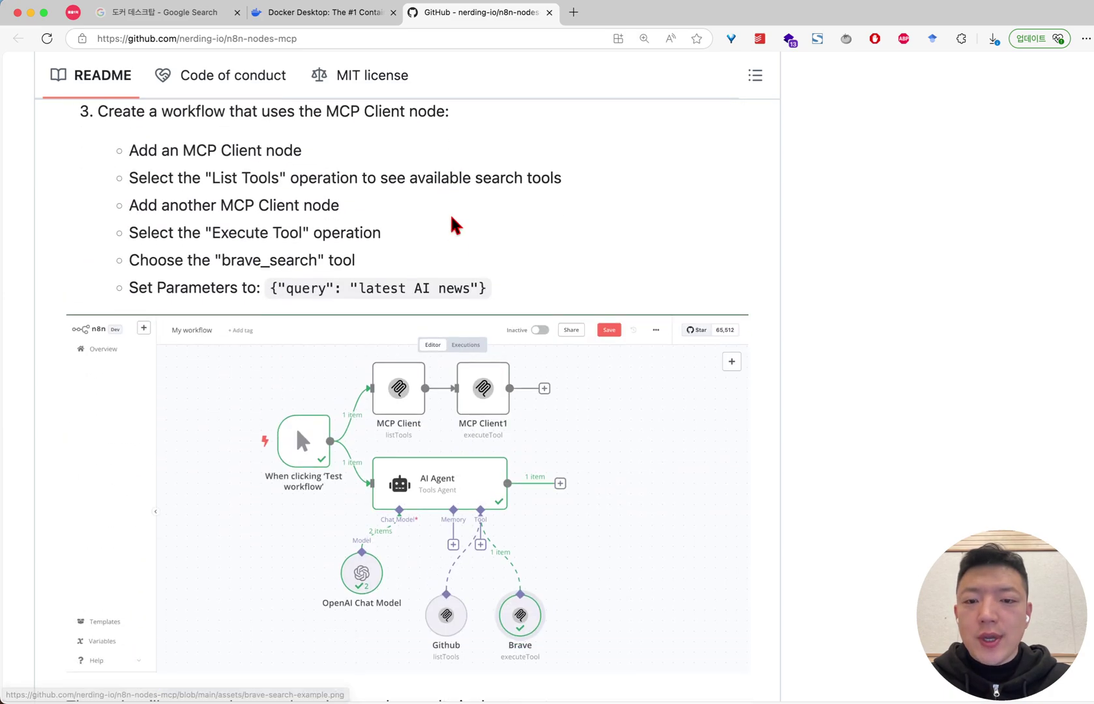
scroll(450, 215, "down", 3)
scroll(383, 310, "up", 10, "ctrl")
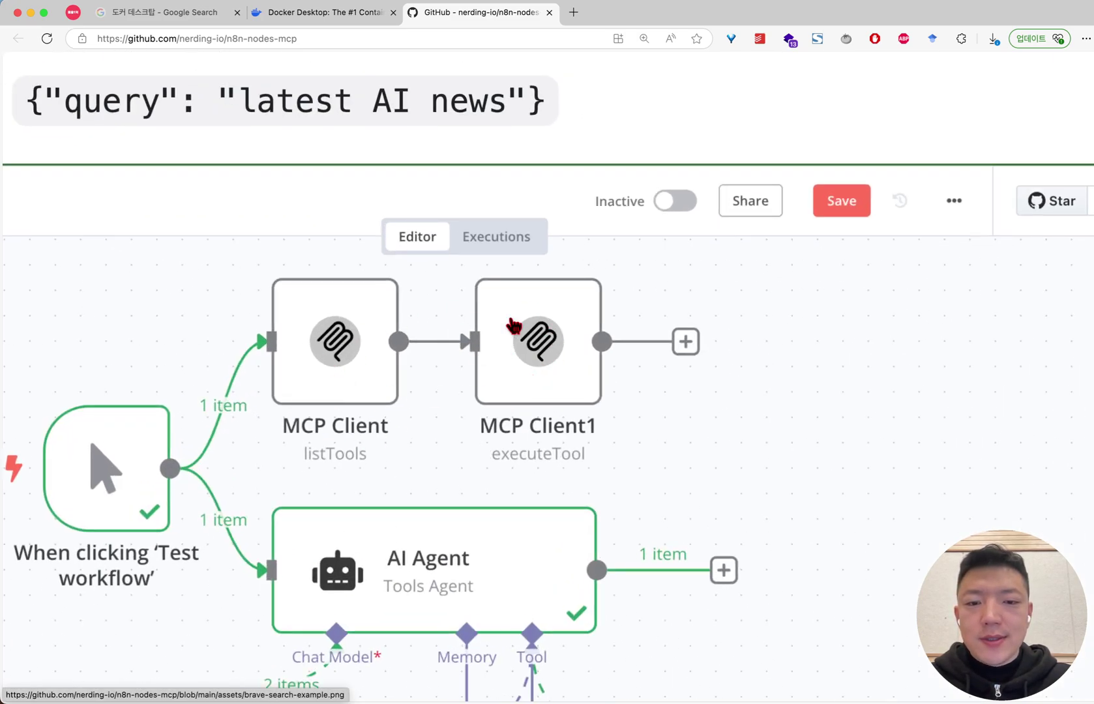
scroll(341, 391, "down", 10, "ctrl")
scroll(228, 414, "down", 12)
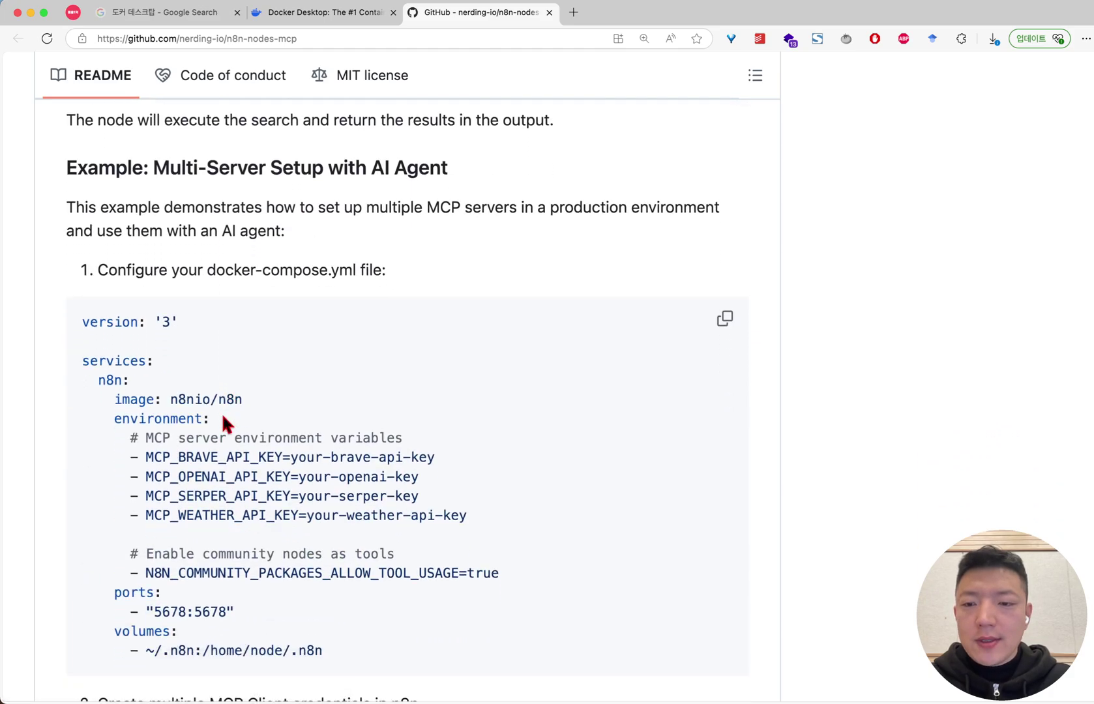
scroll(237, 395, "up", 5, "ctrl")
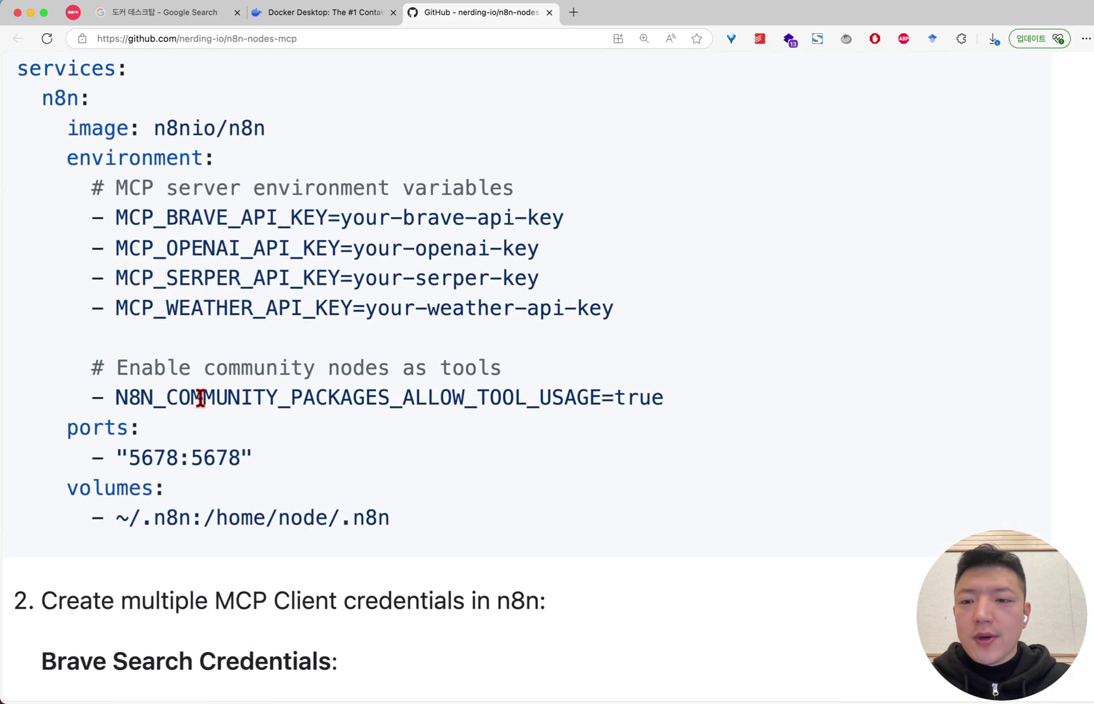
left_click_drag(118, 397, 606, 398)
key("super+c")
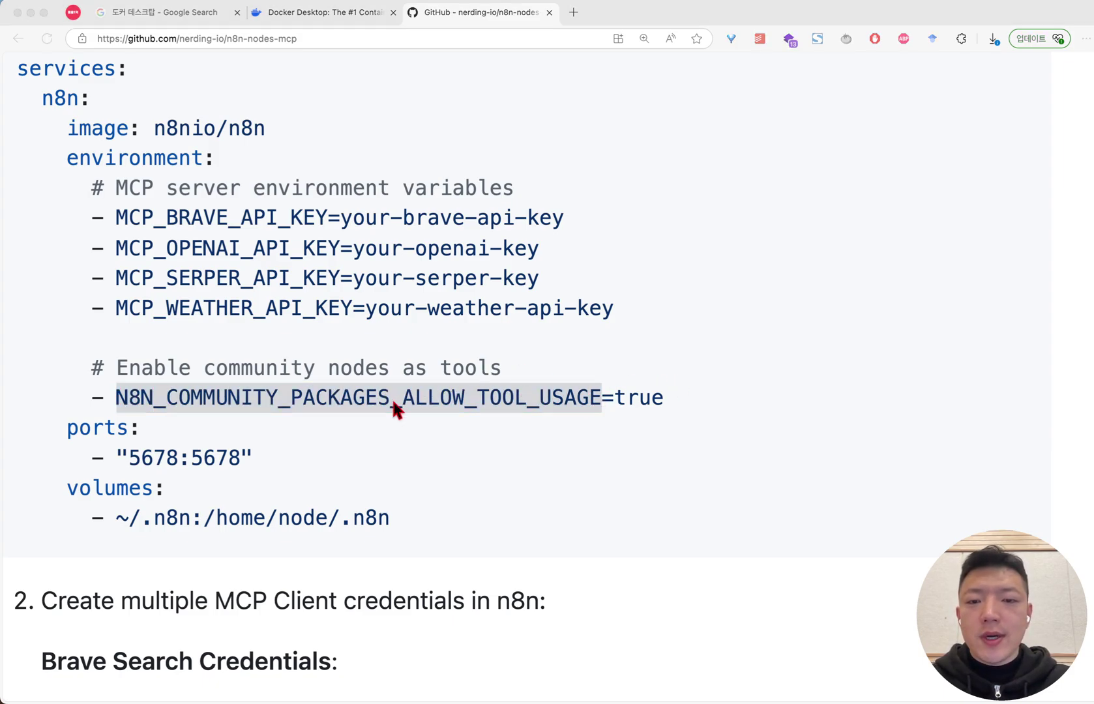
key("ctrl+Up")
left_click(331, 353)
Paste N8N_COMMUNITY_PACKAGES_ALLOW_TOOL_USAGE as the variable name with value true, then run the container
left_click(343, 405)
key("super+v")
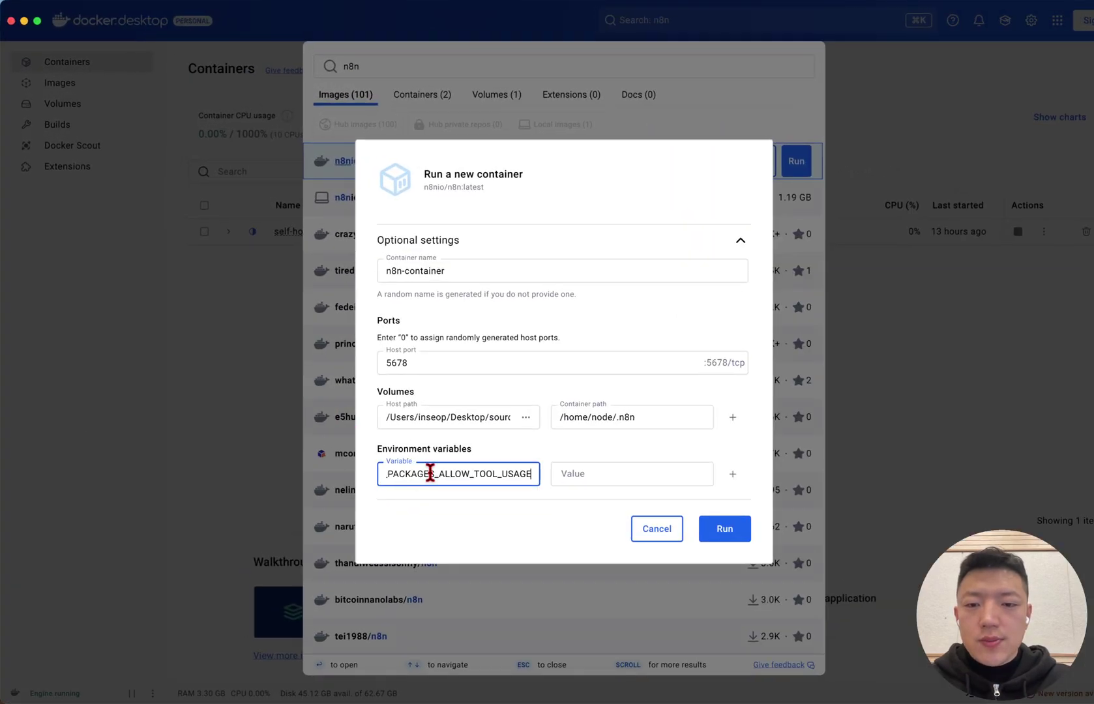
left_click_drag(415, 406, 241, 412)
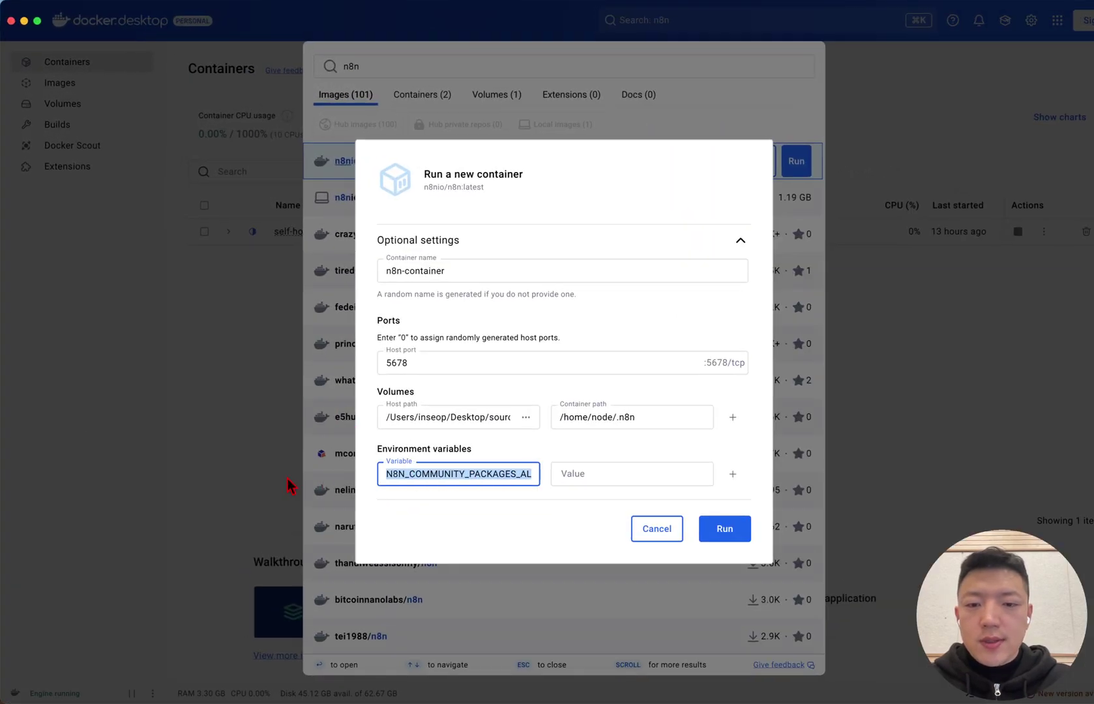
left_click(596, 475)
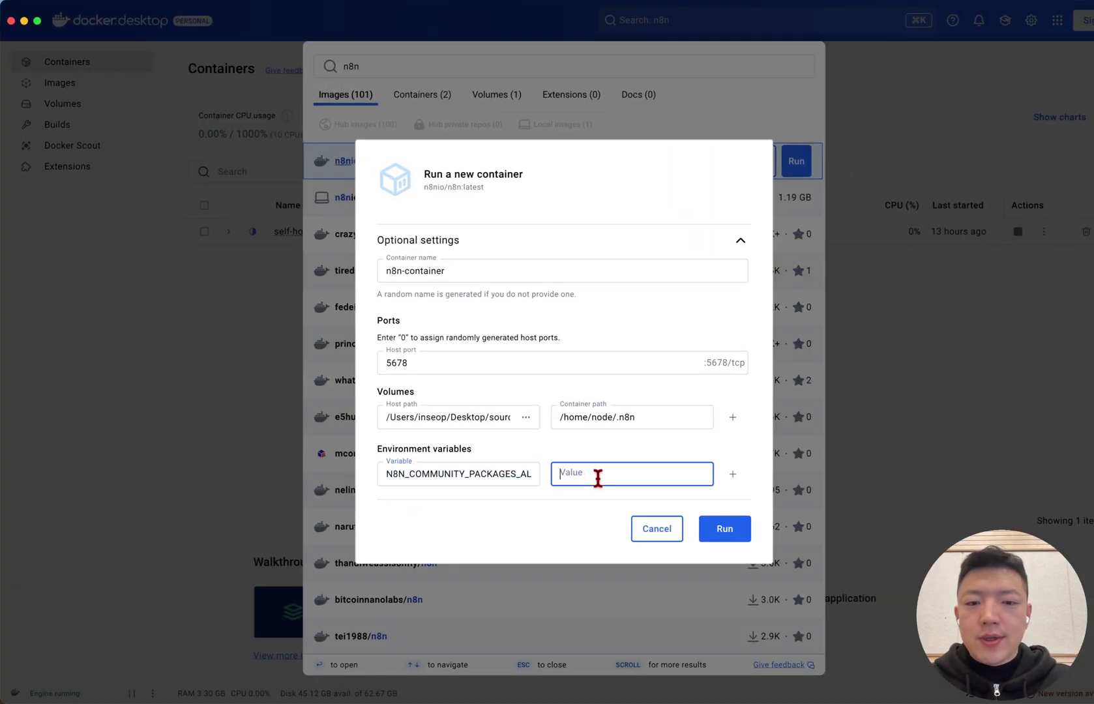
type("true")
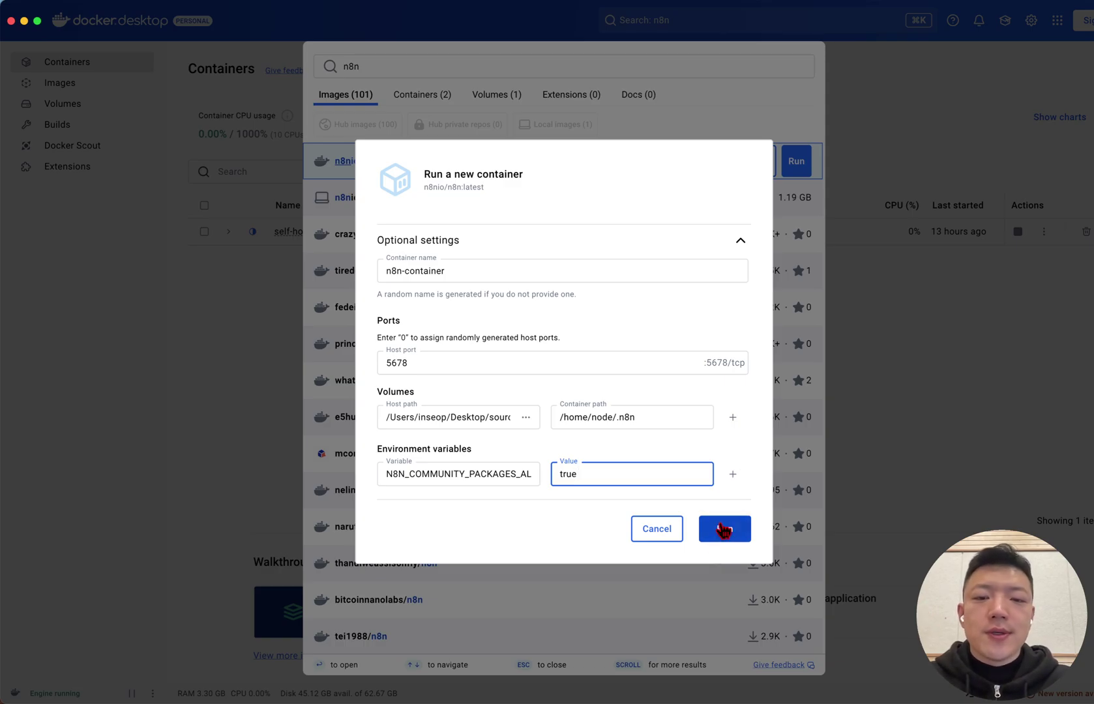
left_click(508, 466)
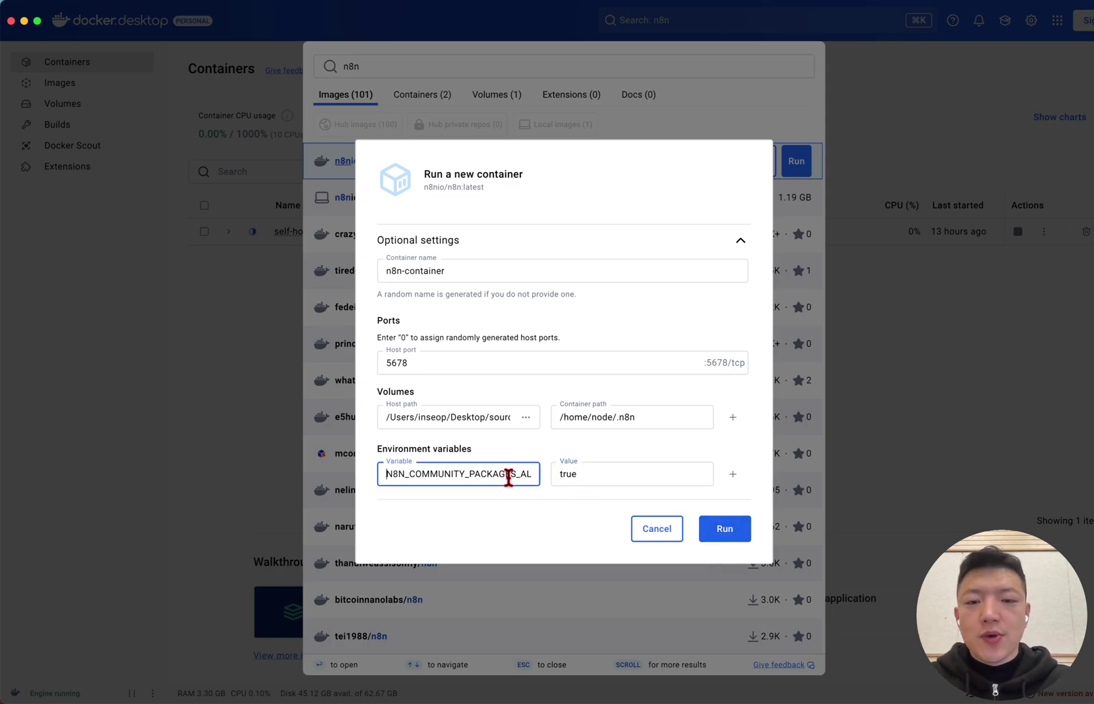
key("super+a")
key("Left")
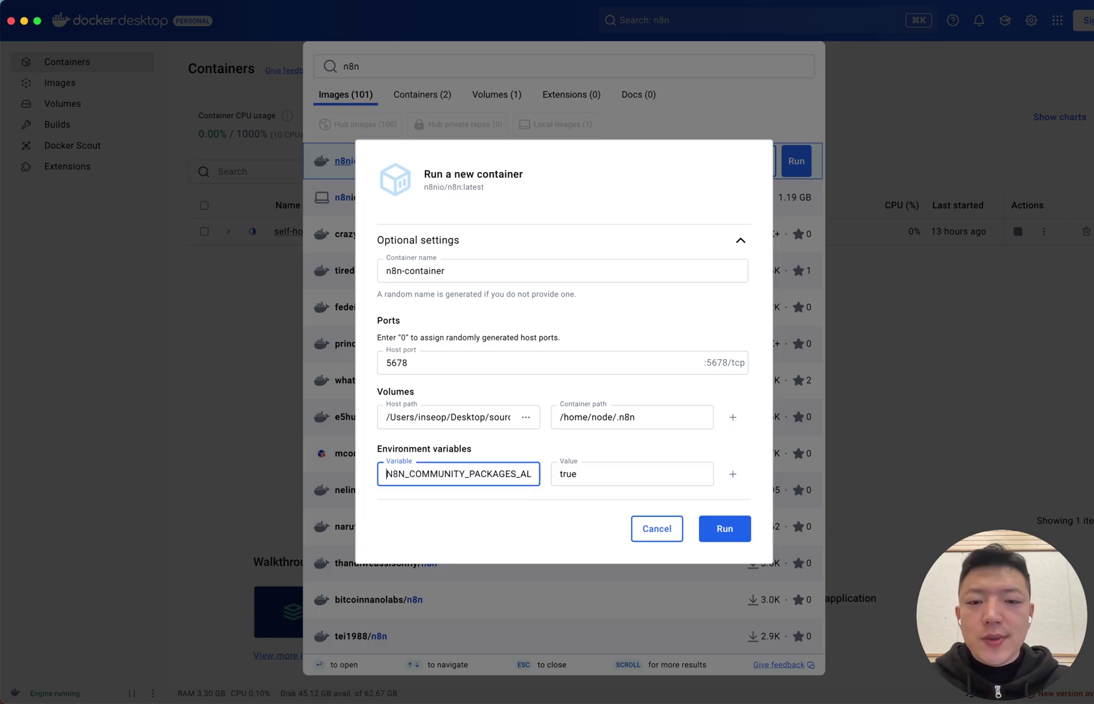
left_click(720, 534)
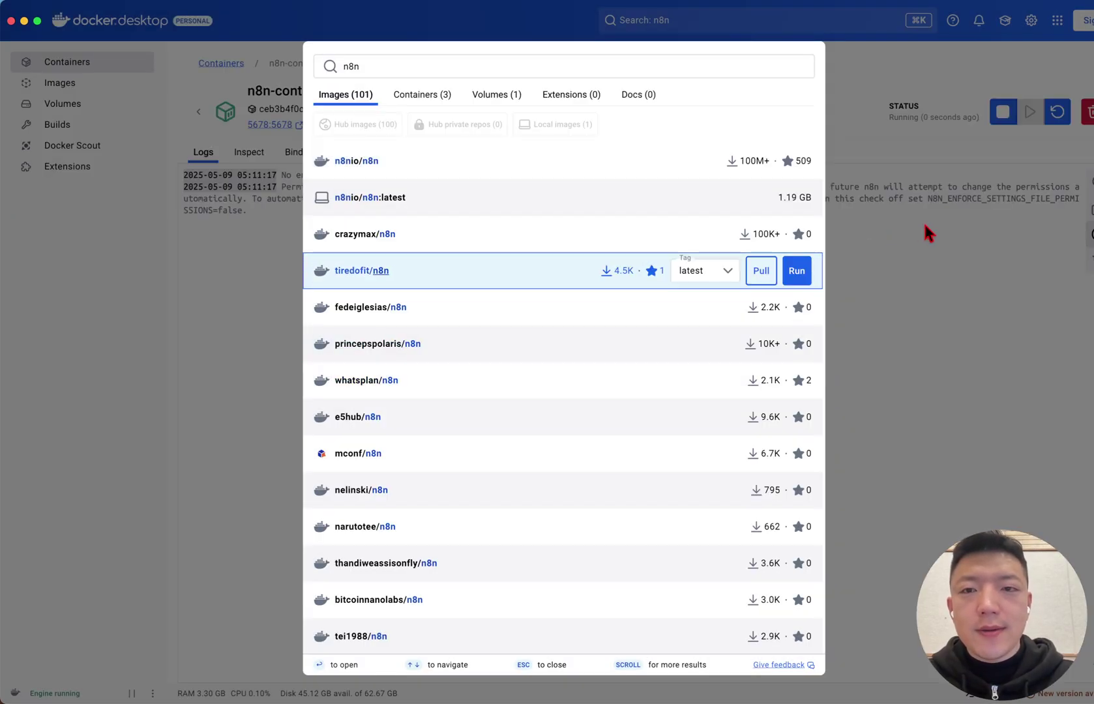
left_click(923, 222)
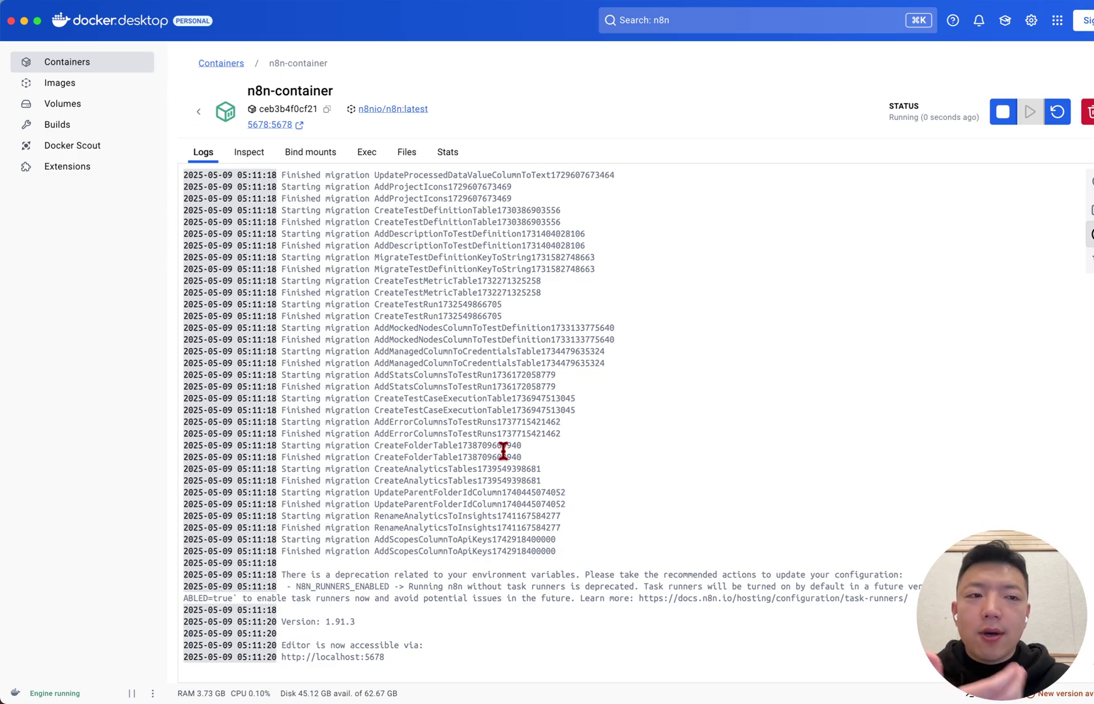
left_click_drag(394, 665, 231, 447)
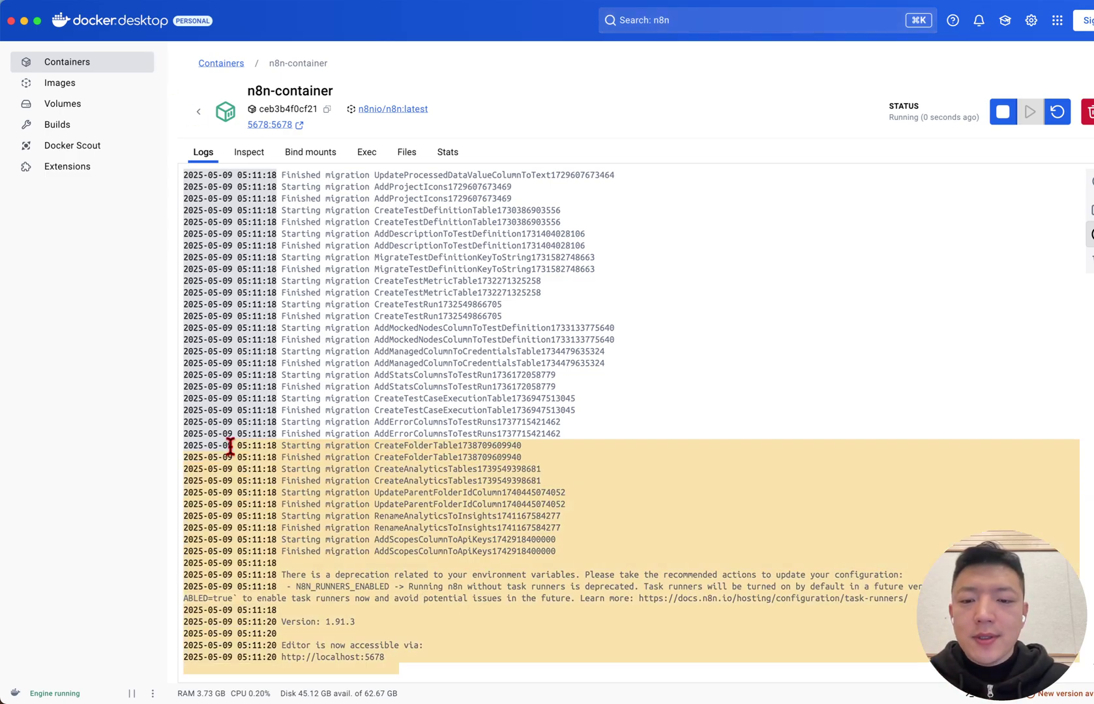
left_click(480, 483)
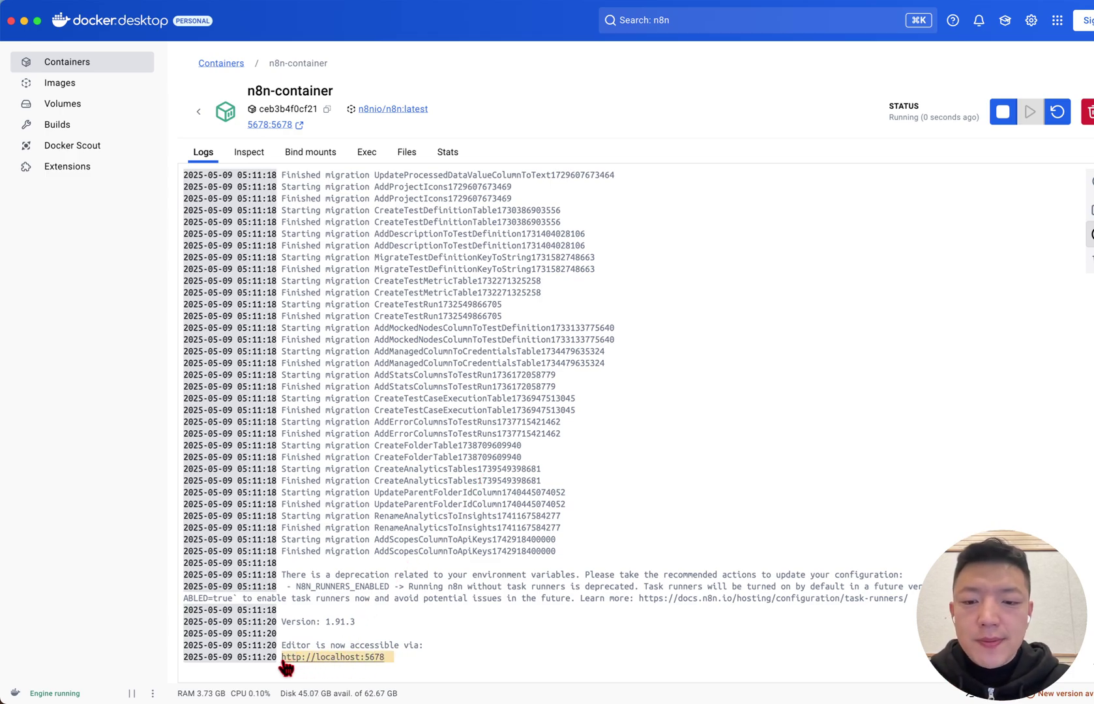
Open the n8n editor at localhost:5678 in the browser
left_click(369, 658)
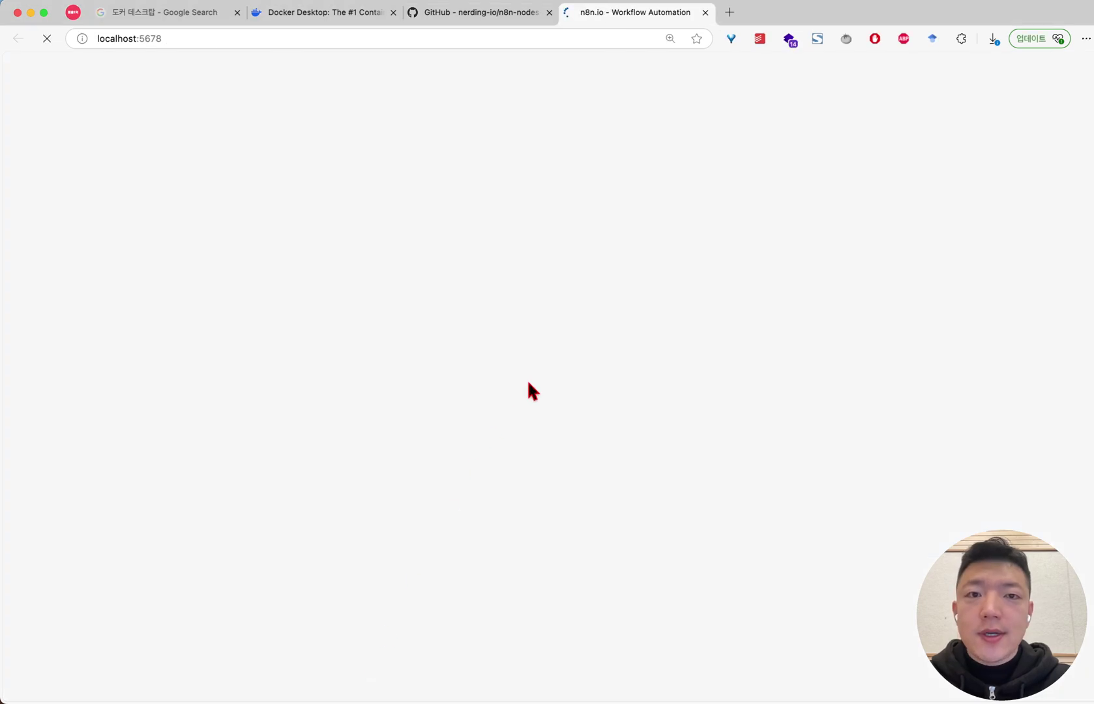
scroll(409, 148, "down", 2)
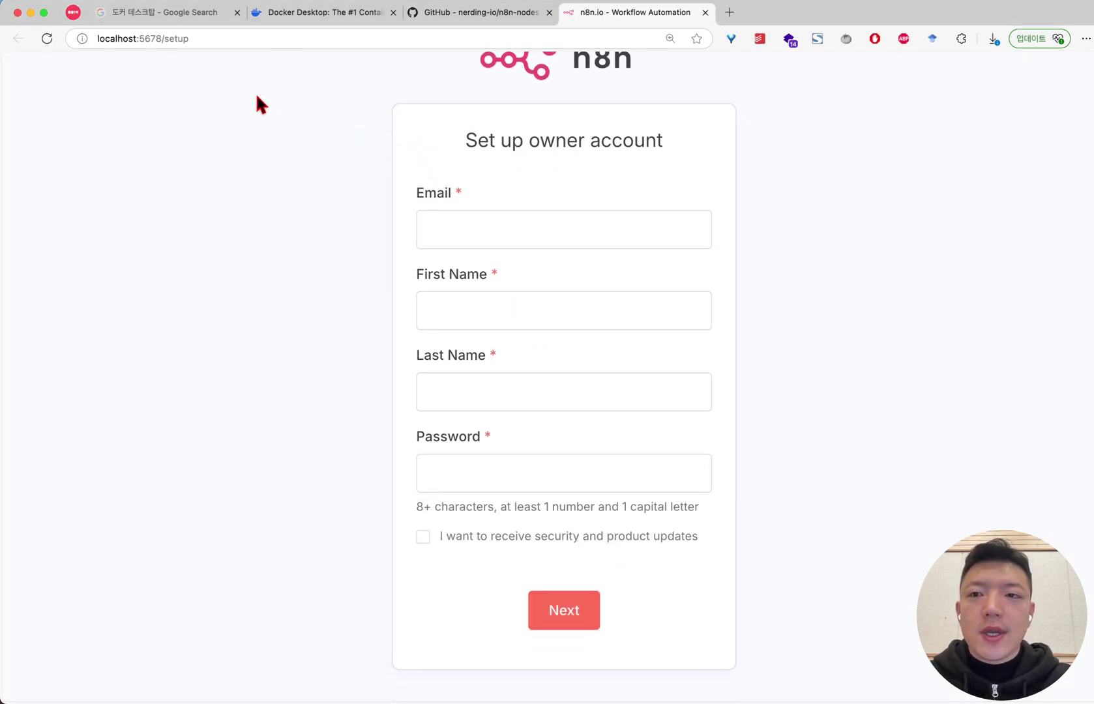
scroll(350, 171, "up", 2)
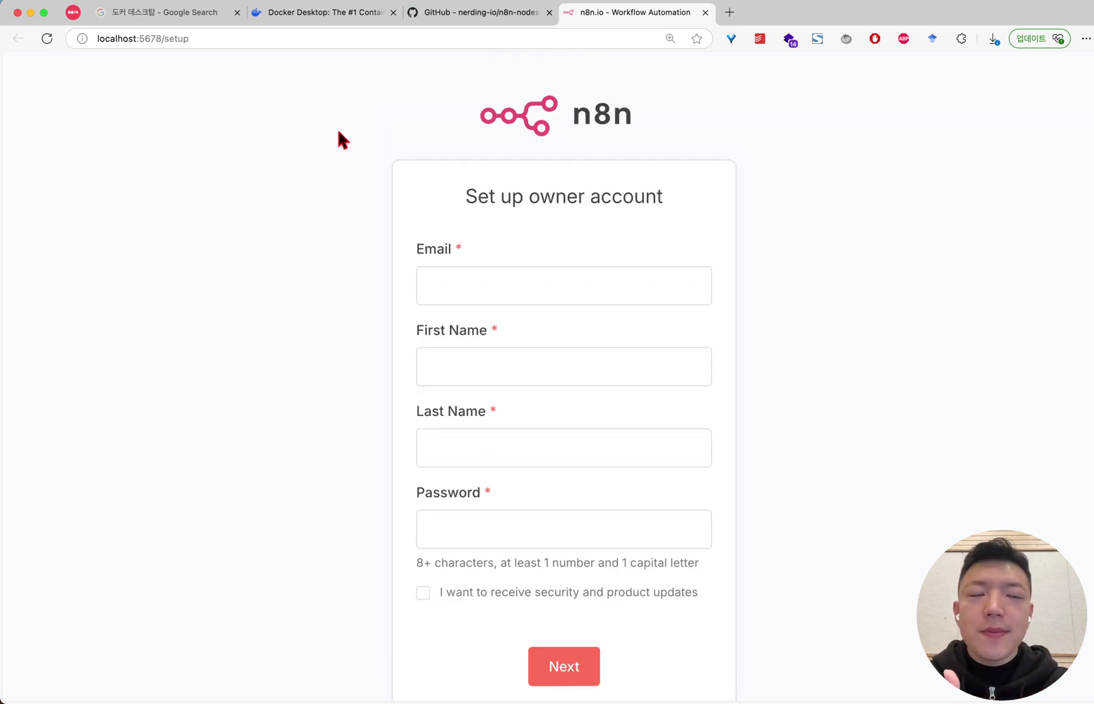
double_click(122, 39)
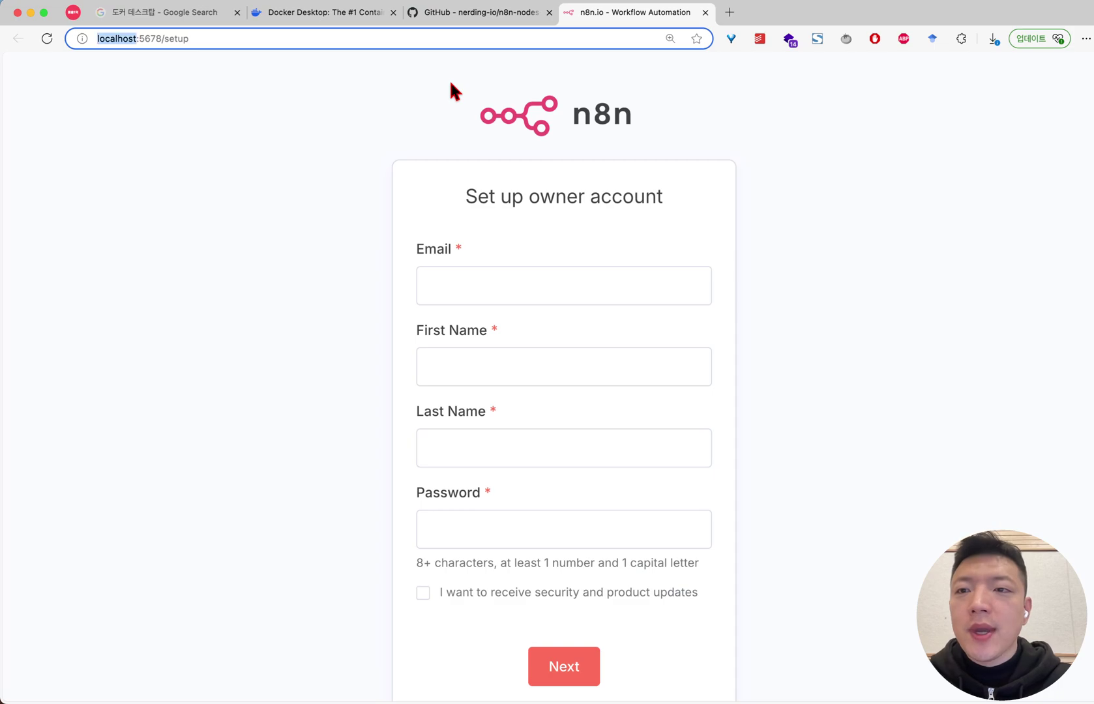
key("Right")
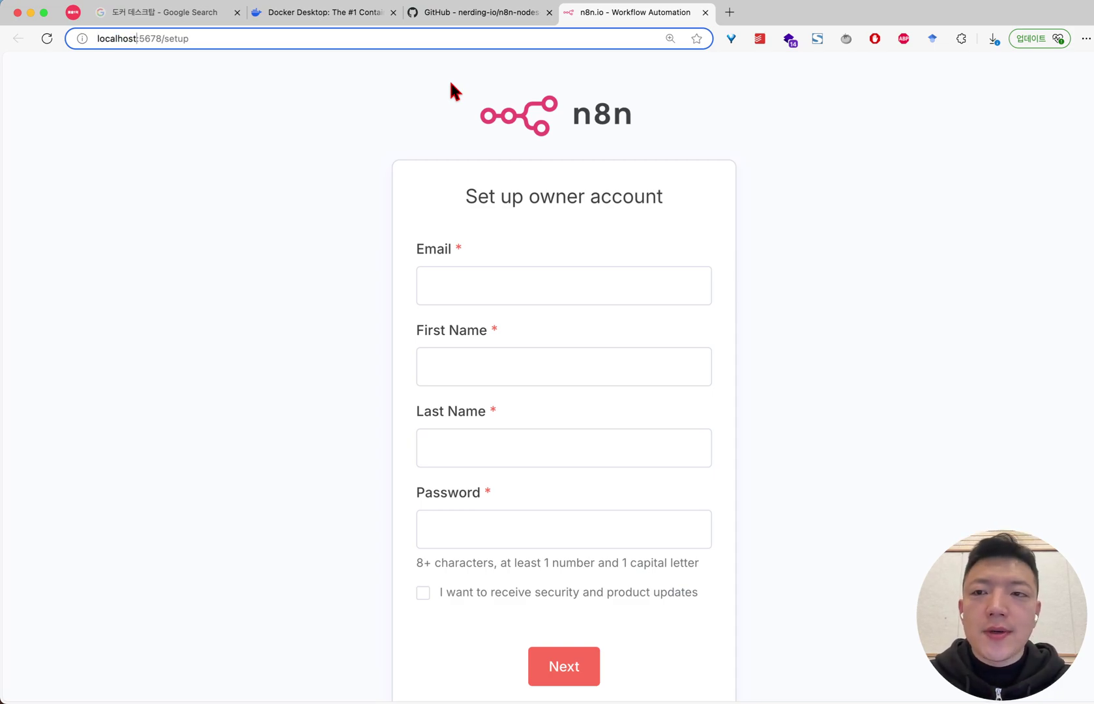
key("super+Tab")
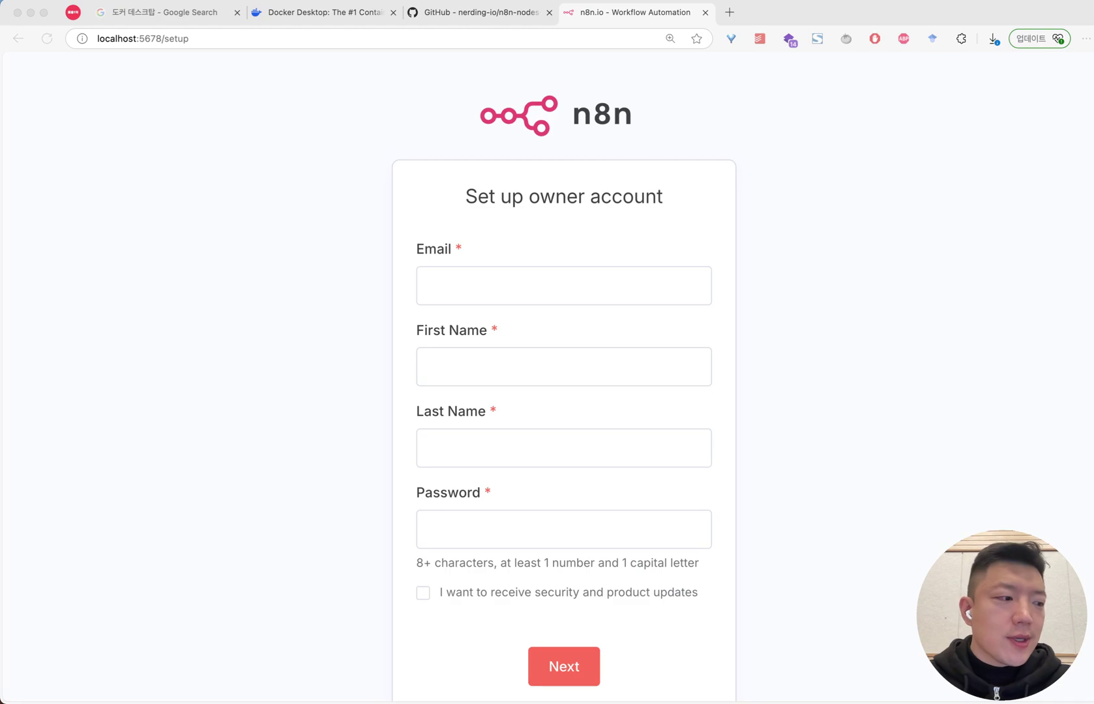
key("super+Tab")
Enter the owner's e-mail address, first name and last name in the setup form
left_click(559, 295)
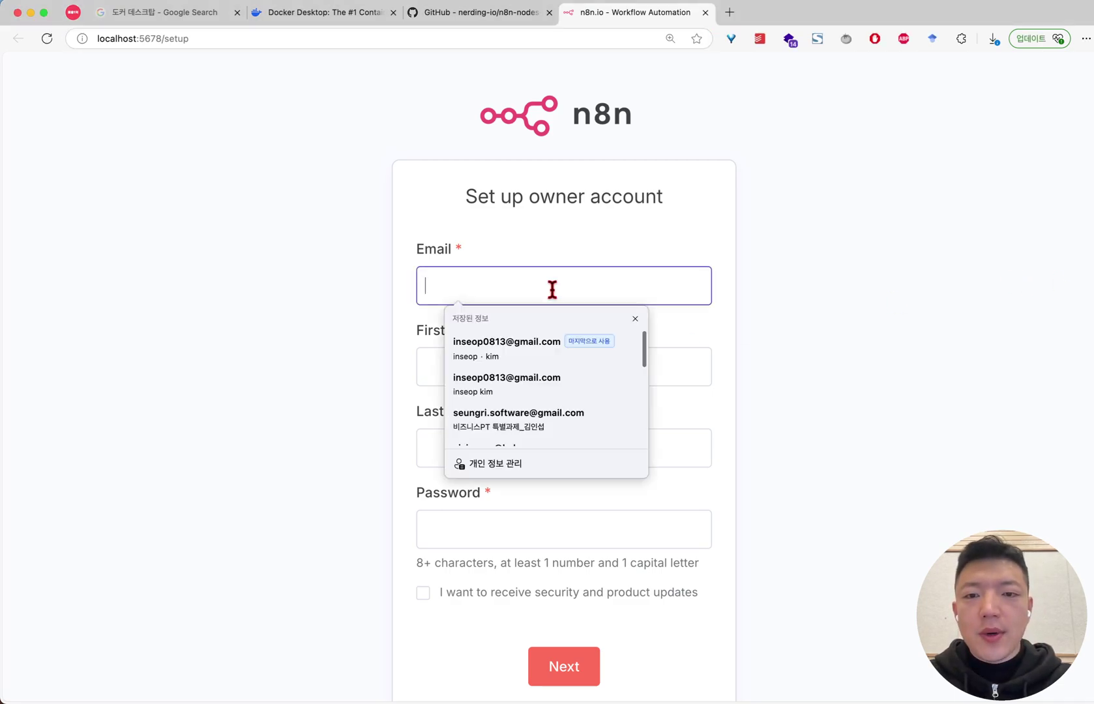
type("inse")
key("BackSpace")
key("BackSpace")
key("BackSpace")
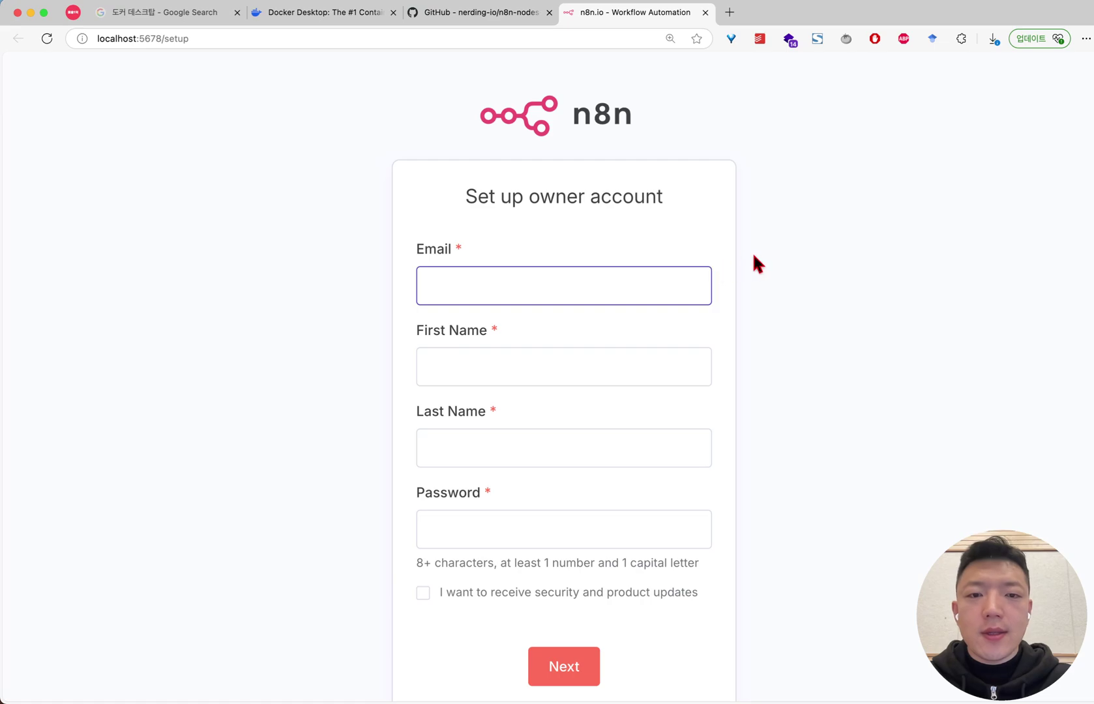
key("BackSpace")
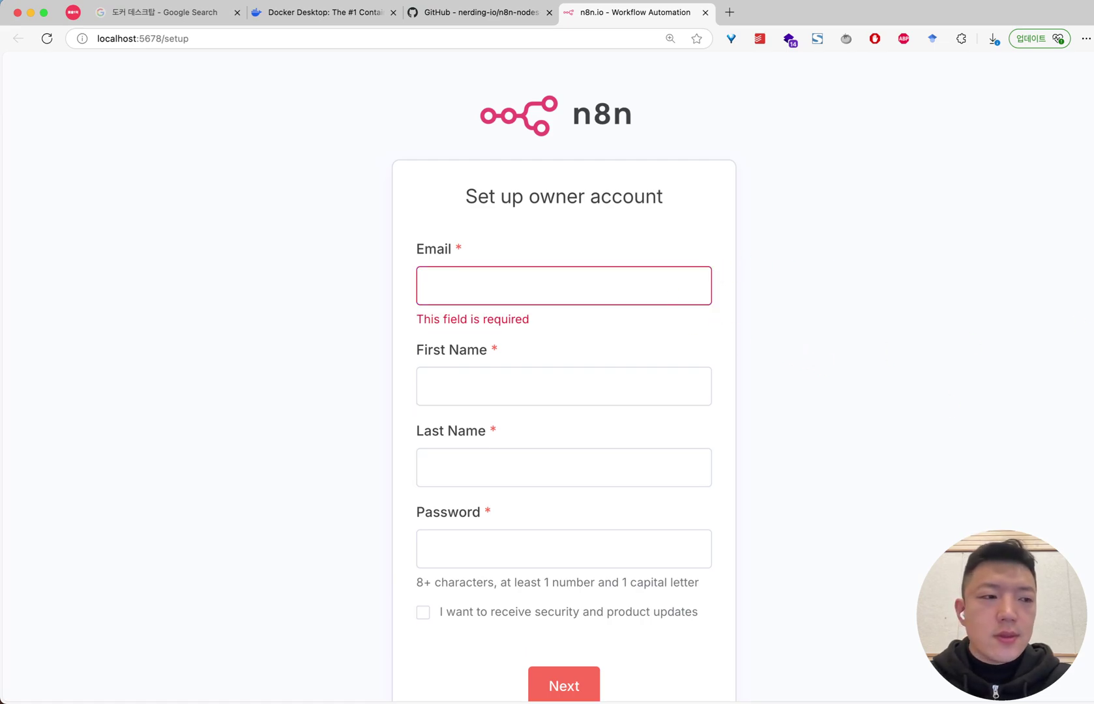
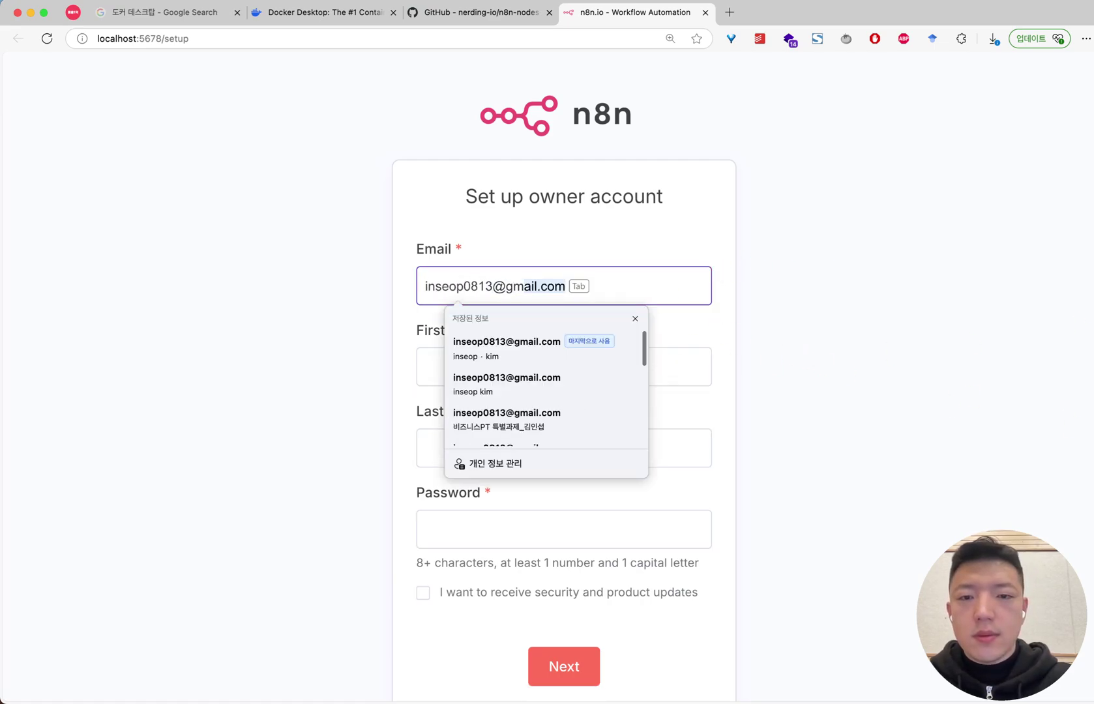
key("Tab")
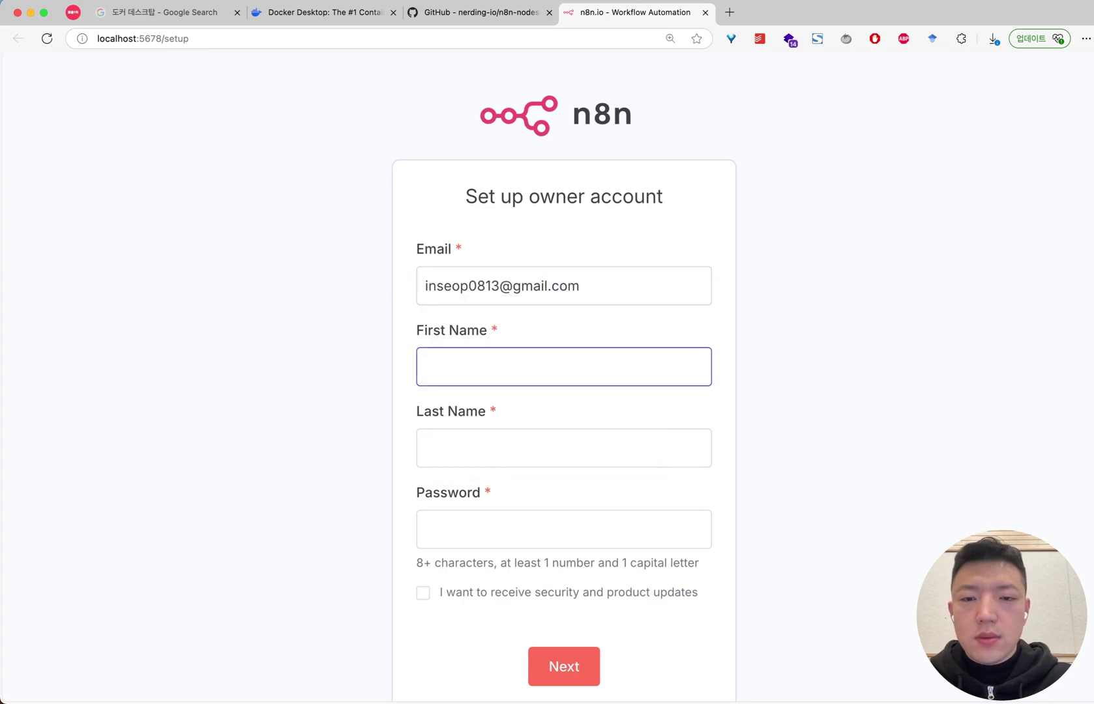
type("in")
key("BackSpace")
key("BackSpace")
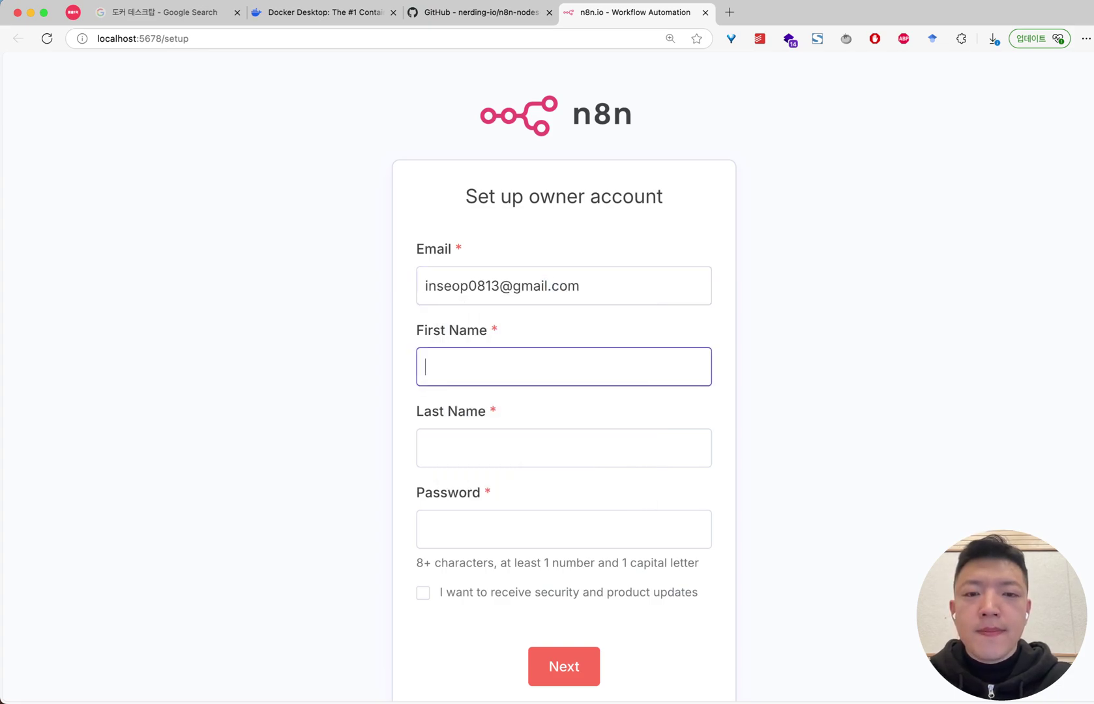
scroll(736, 254, "down", 2)
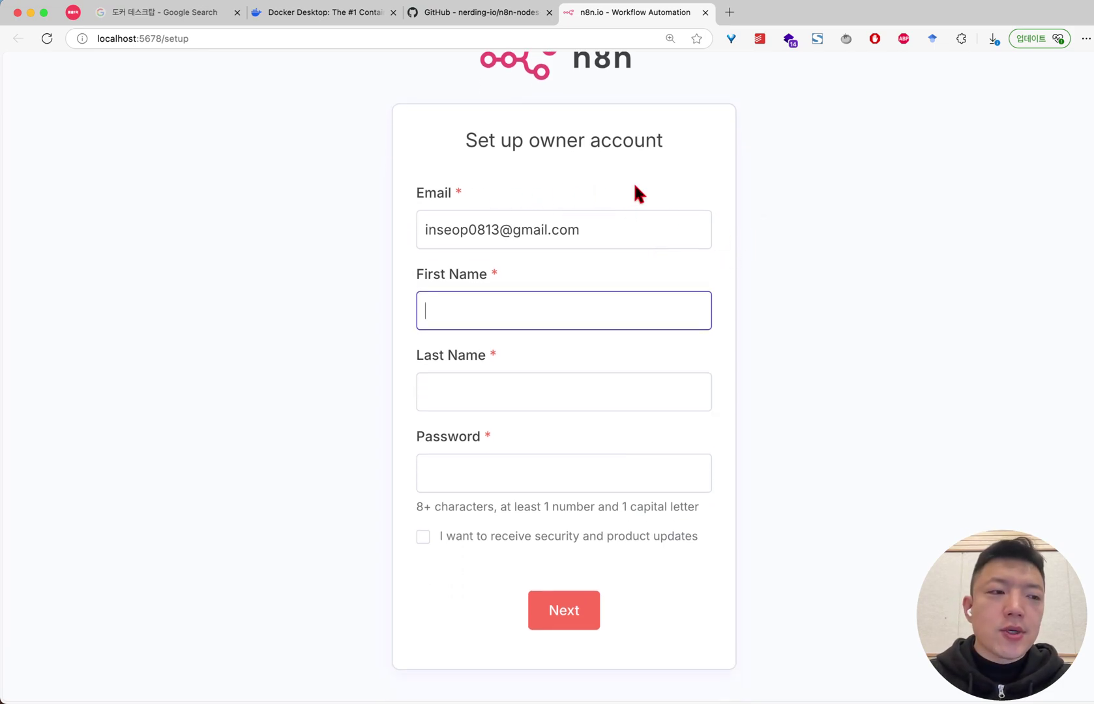
key("Tab")
key("Tab")
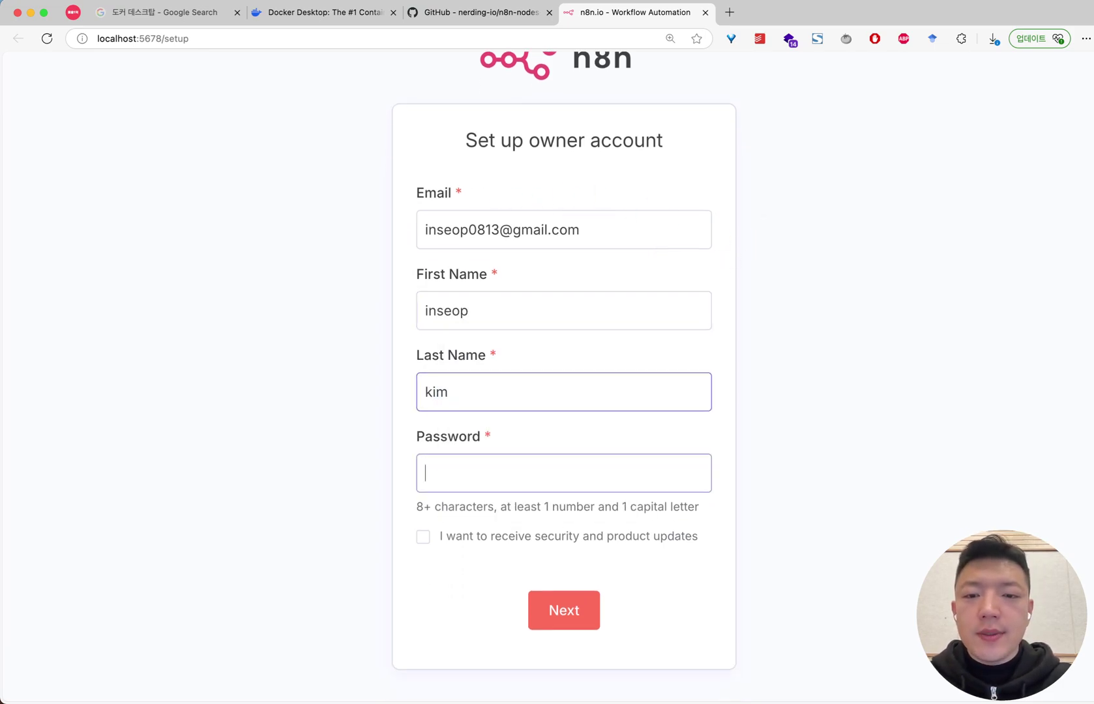
Set an account password with a number and capital letter, retyping it until the form submits
type("••")
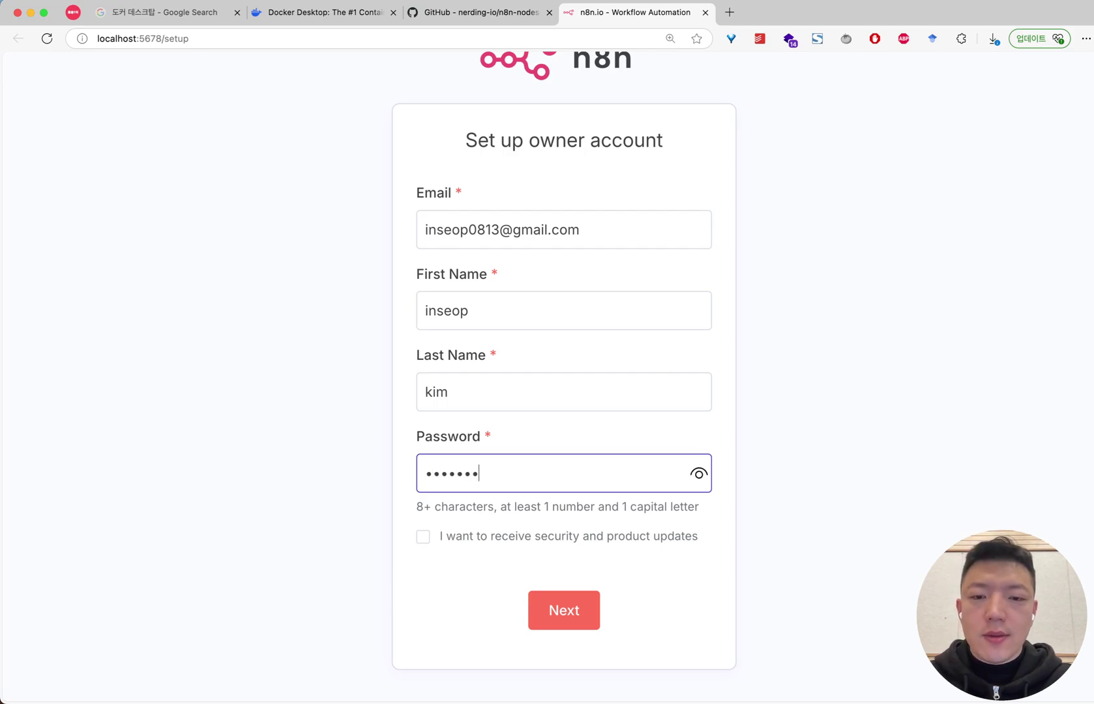
left_click(572, 608)
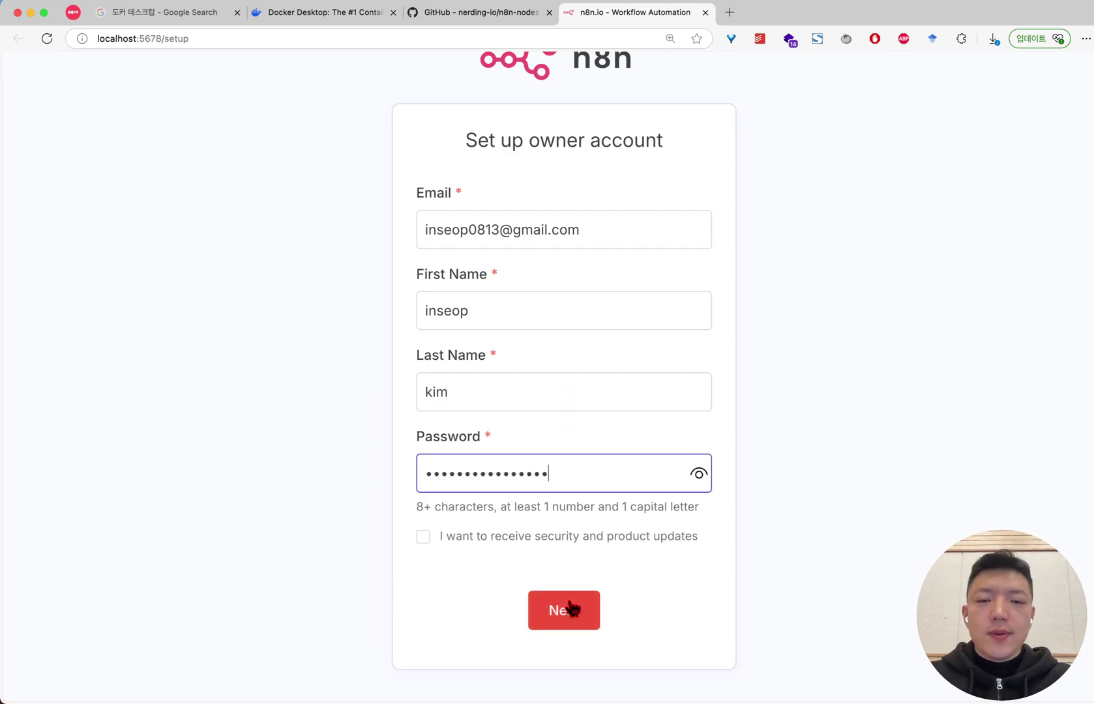
double_click(577, 483)
type("•••••")
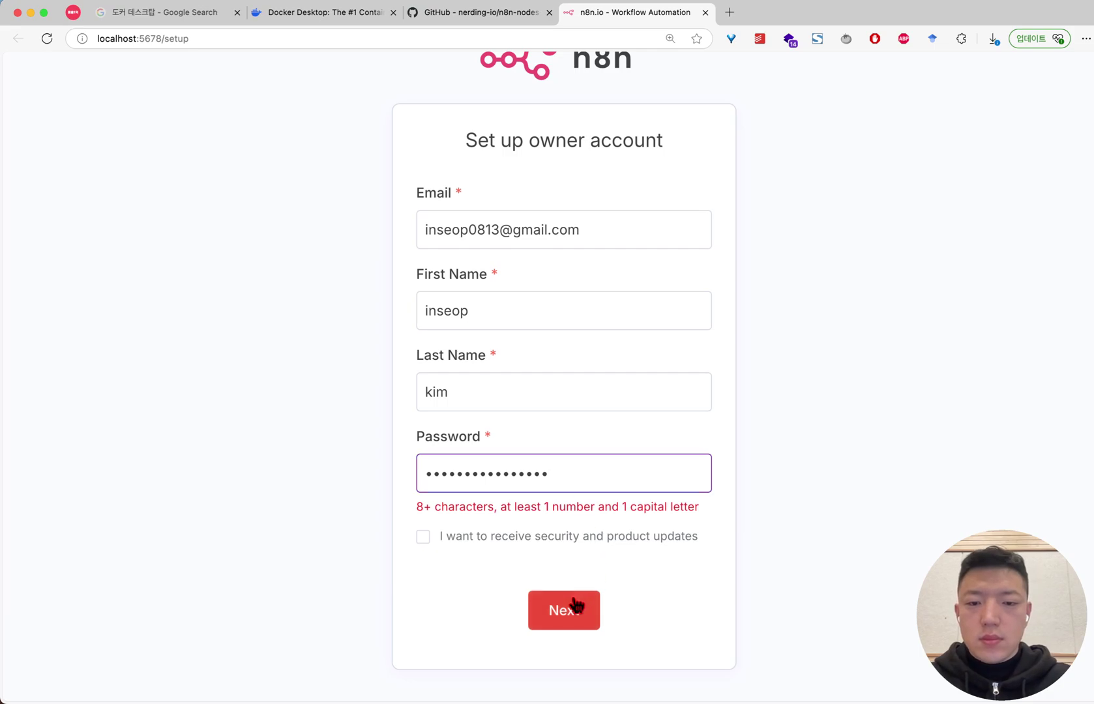
double_click(576, 482)
type("•••••••••")
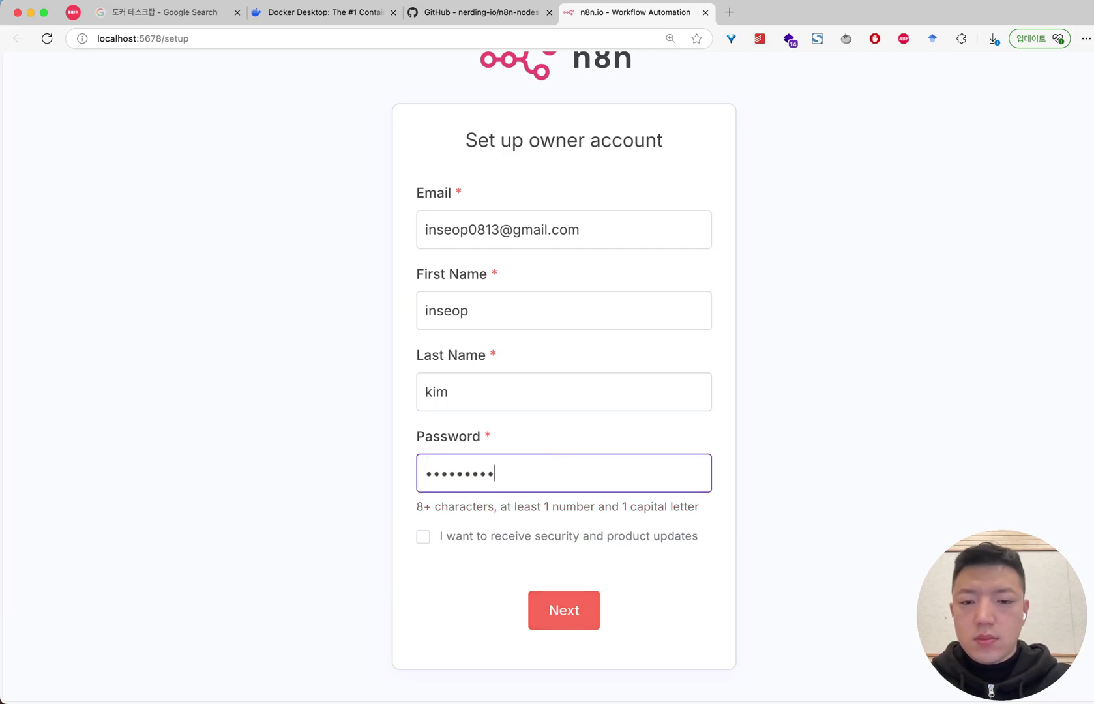
left_click(583, 619)
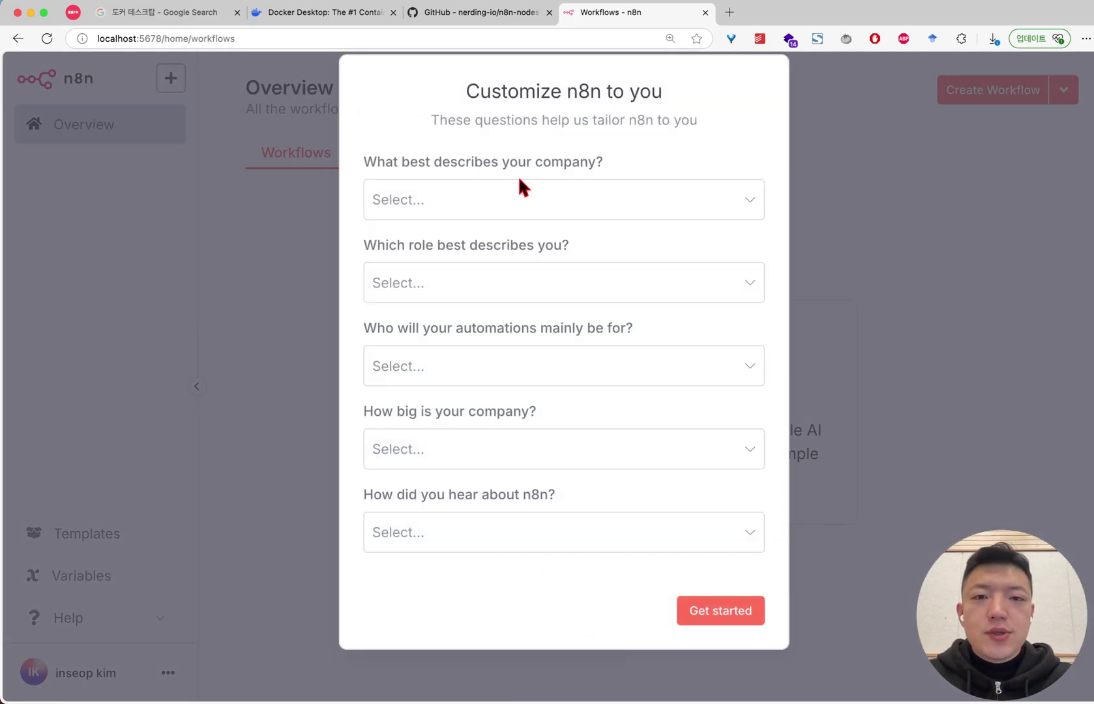
Continue past the 'Customize n8n to you' questions with Get started
left_click_drag(463, 88, 703, 123)
left_click(524, 111)
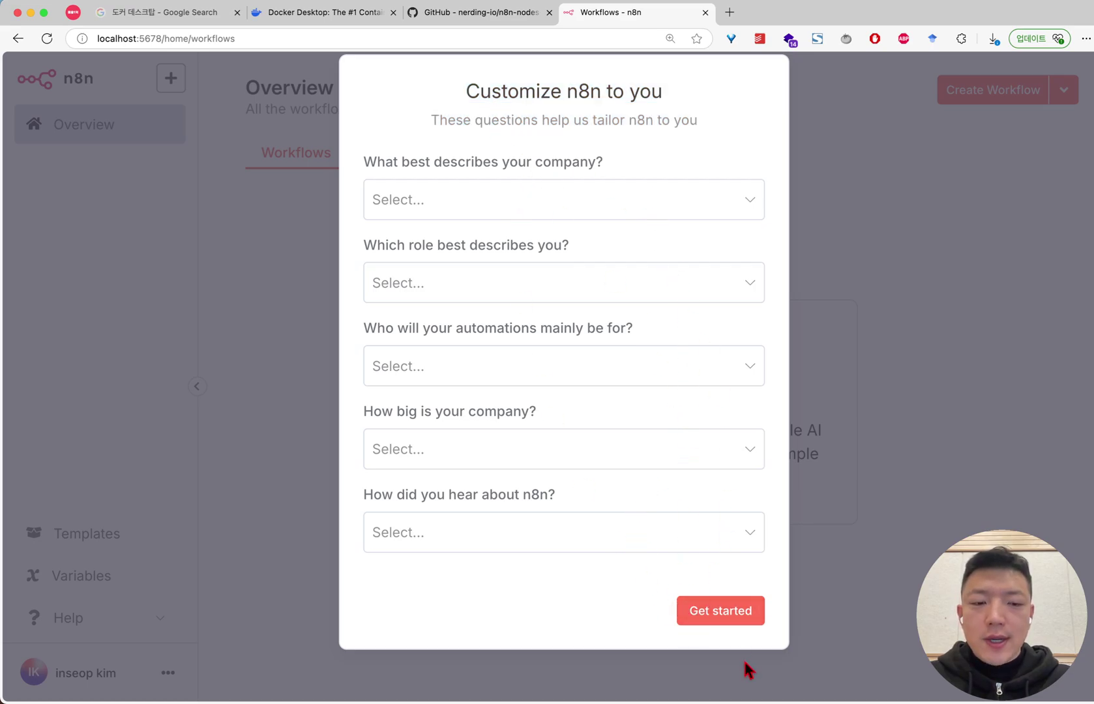
left_click(721, 612)
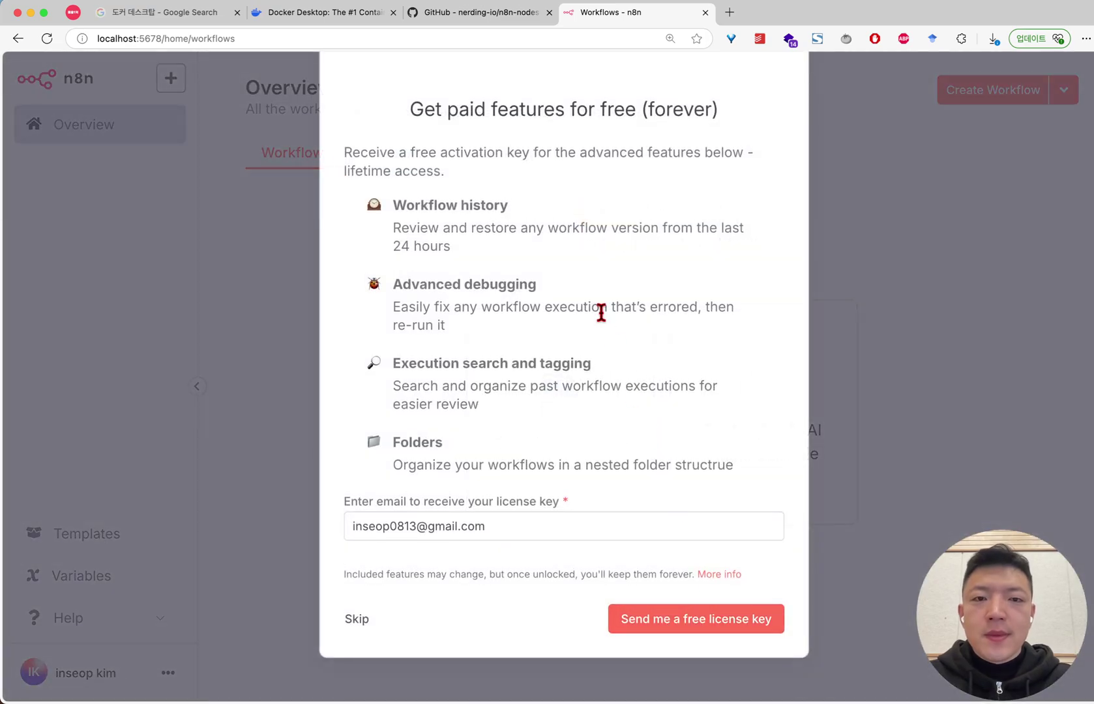
Review the free activation-key offer and its paid-features list, then skip it
key("super+minus")
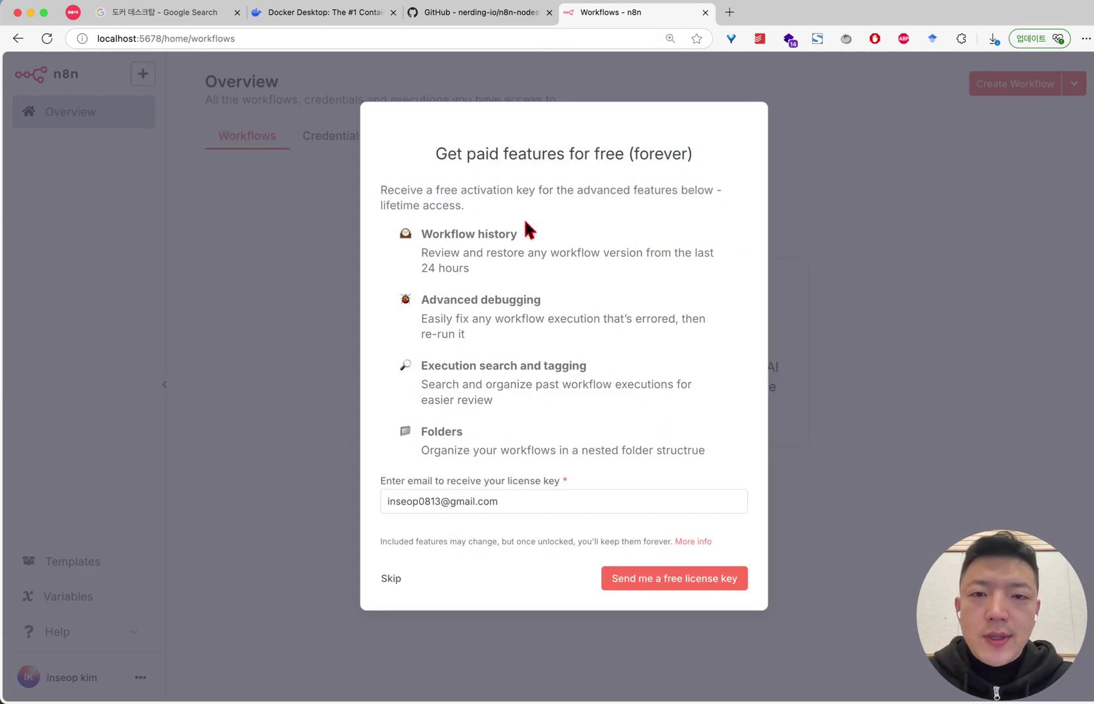
left_click_drag(465, 154, 618, 153)
left_click_drag(686, 154, 365, 163)
left_click(527, 212)
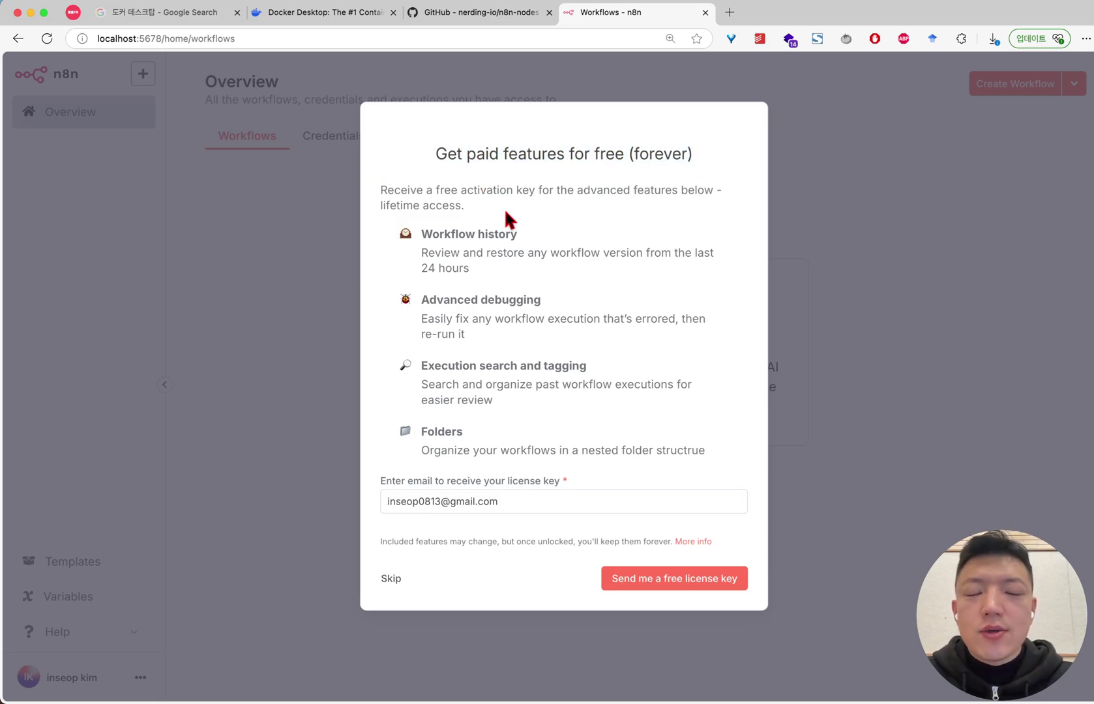
left_click_drag(426, 189, 705, 451)
left_click(394, 296)
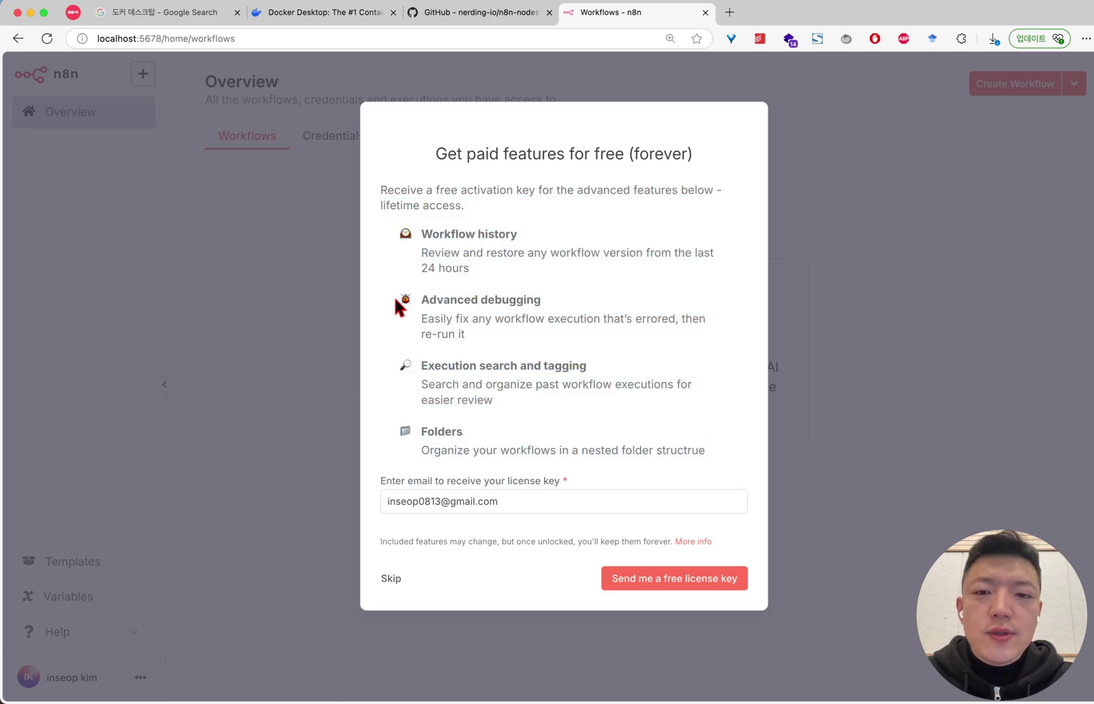
left_click_drag(394, 237, 823, 484)
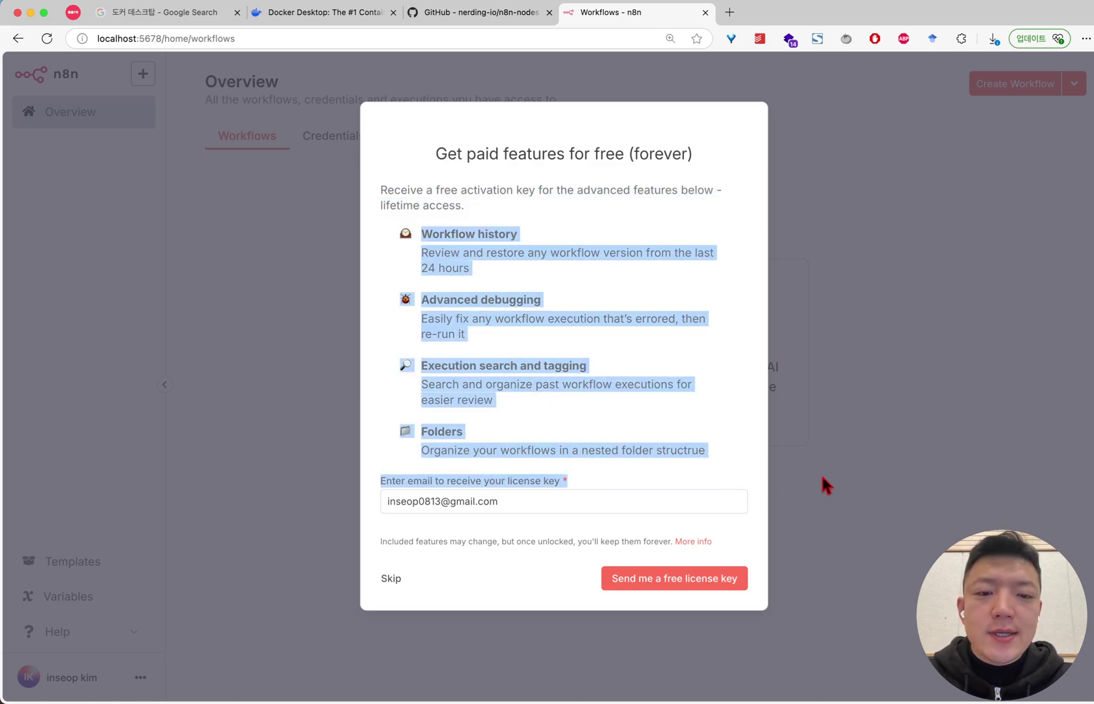
left_click(668, 420)
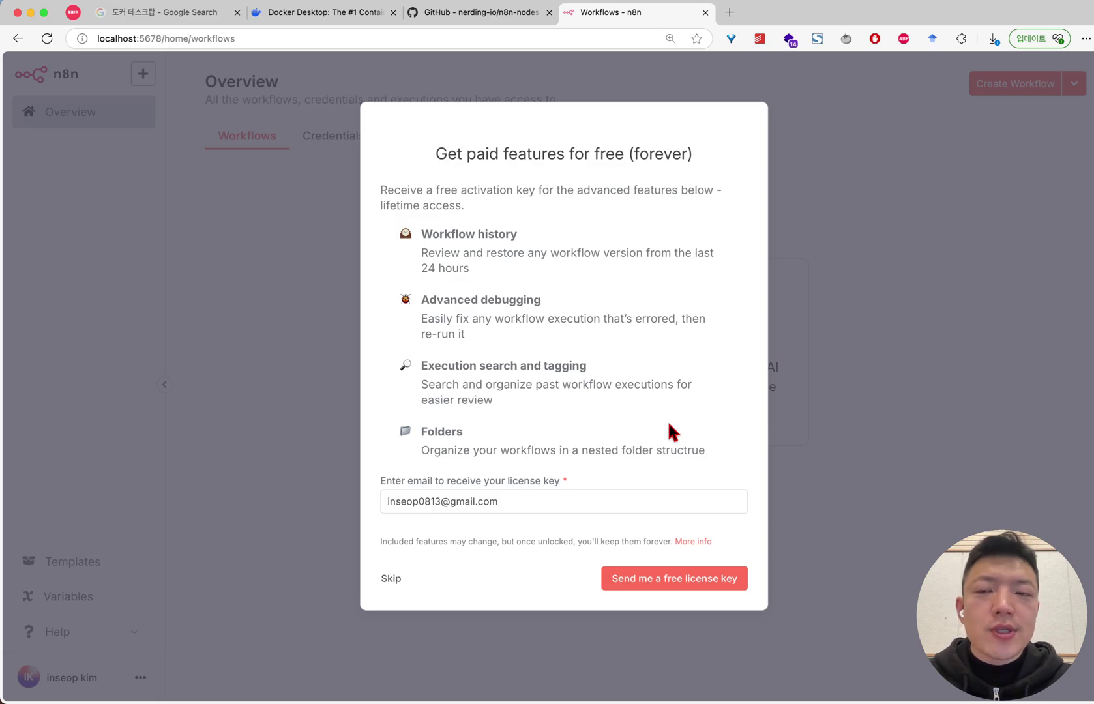
left_click_drag(704, 447, 481, 189)
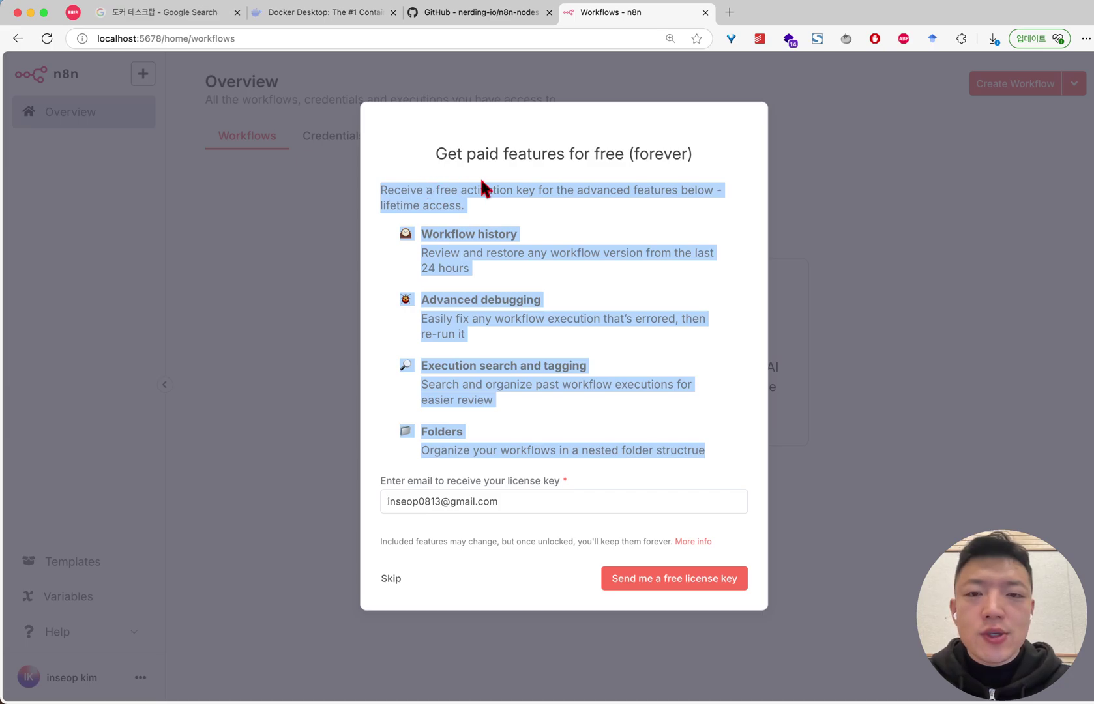
left_click(514, 180)
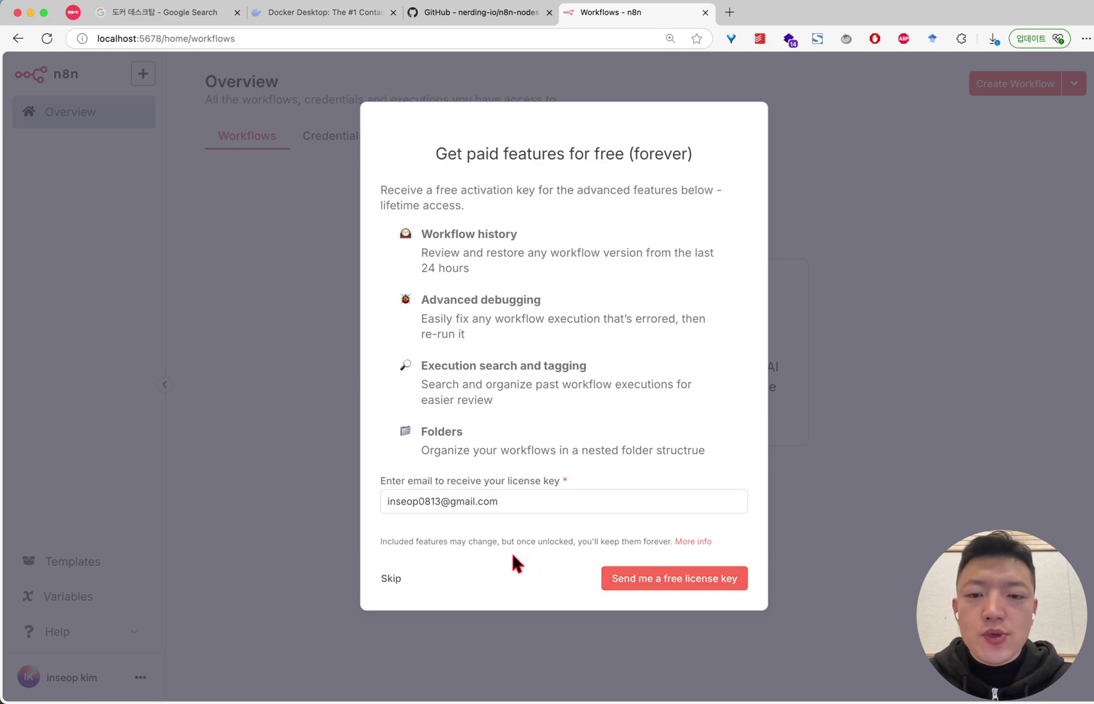
left_click(391, 579)
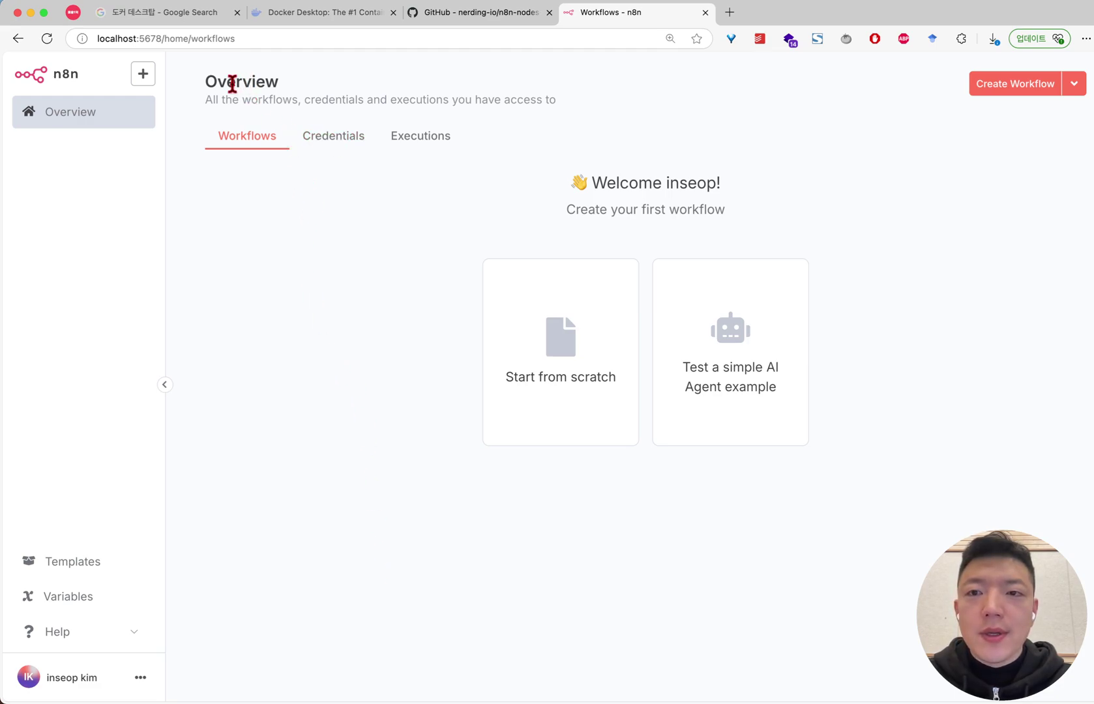
left_click_drag(206, 85, 607, 105)
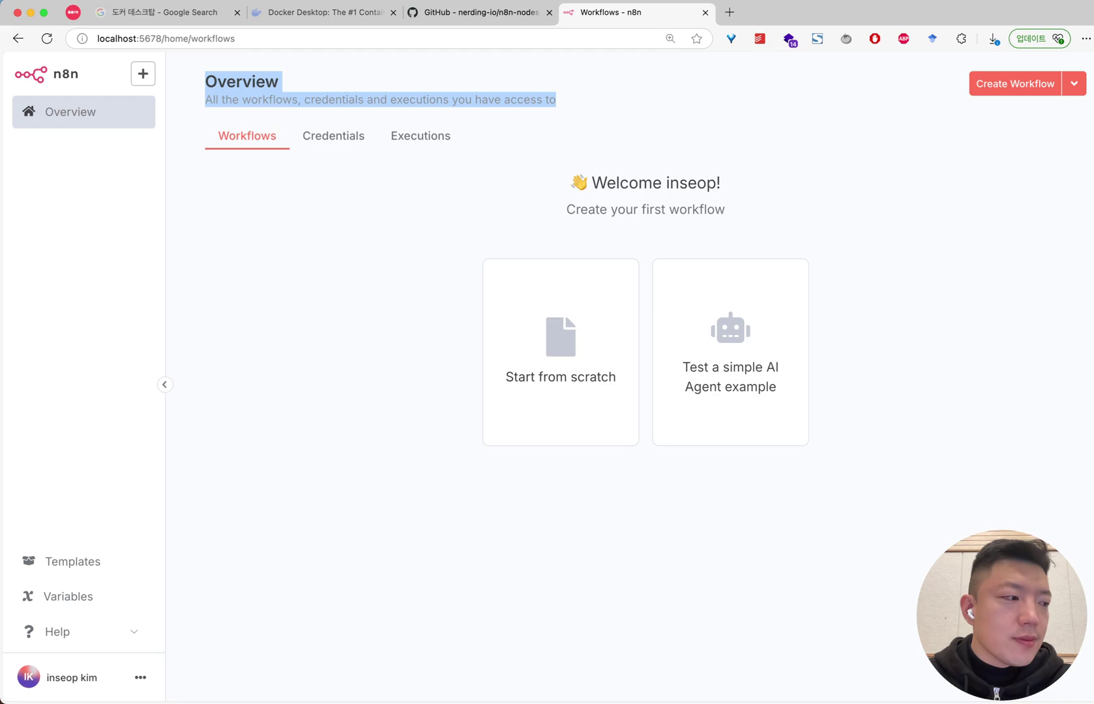
key("super+Tab")
left_click(683, 551)
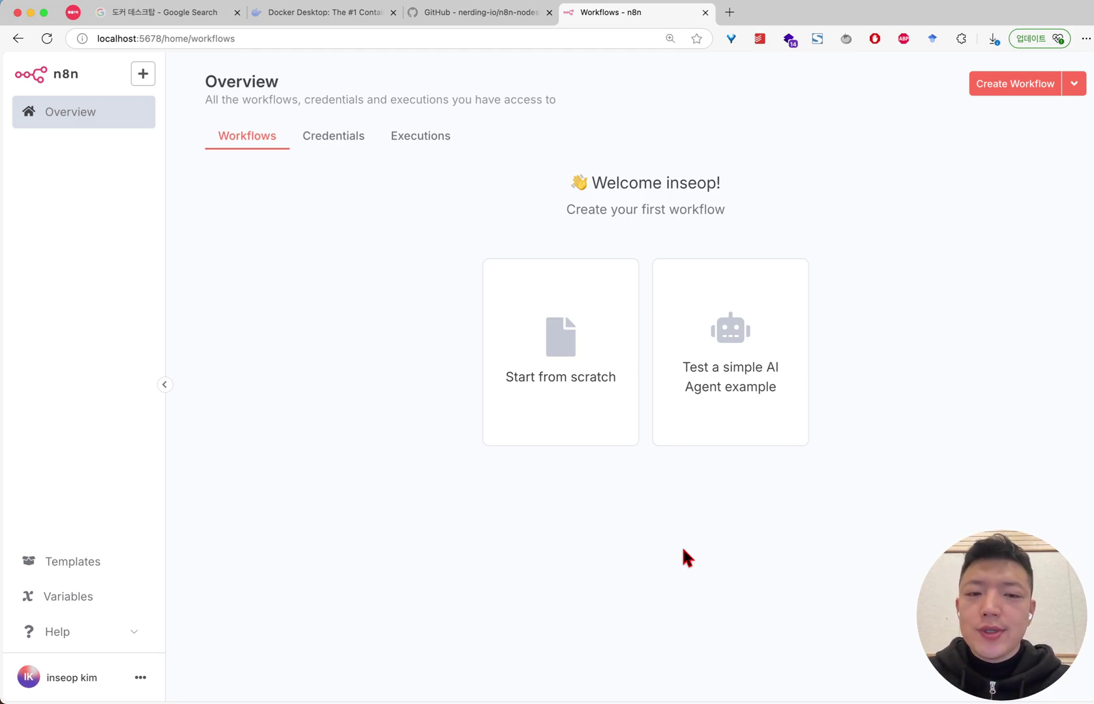
left_click_drag(682, 545, 367, 287)
left_click(387, 289)
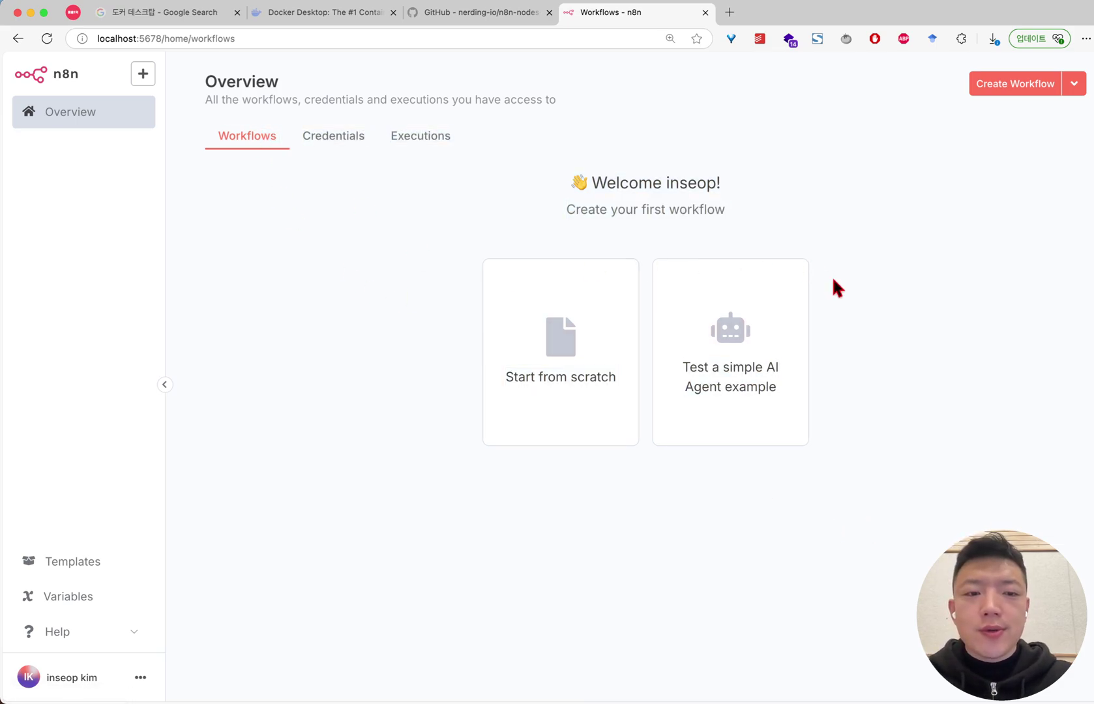
left_click_drag(628, 157, 753, 241)
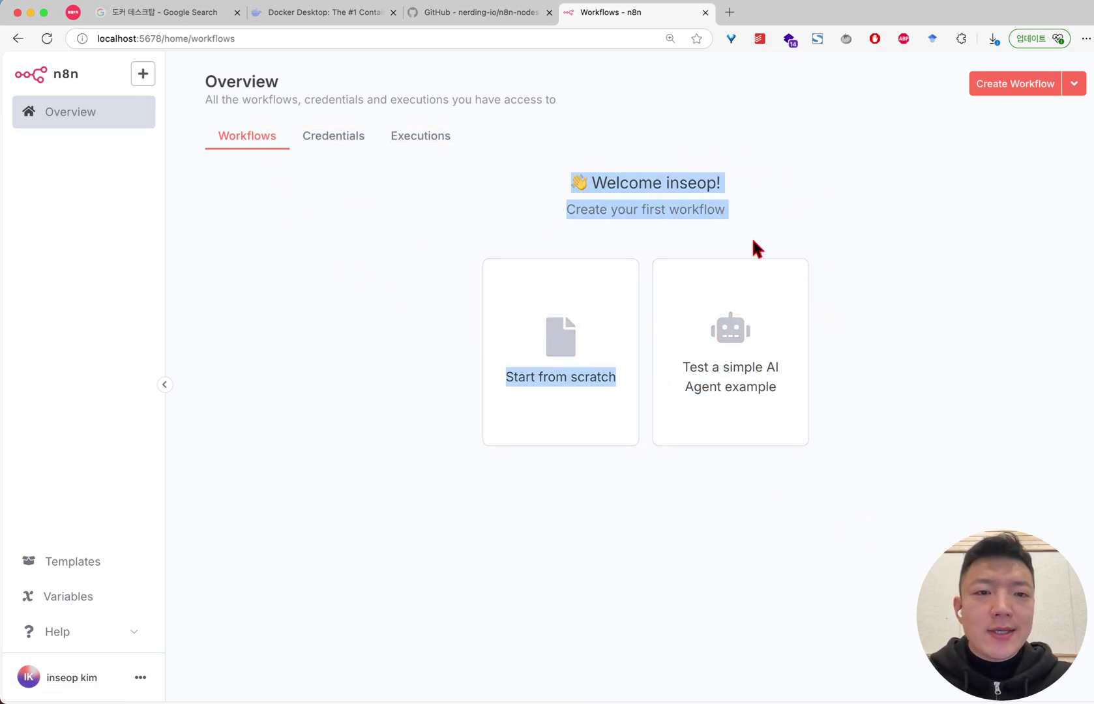
left_click(840, 238)
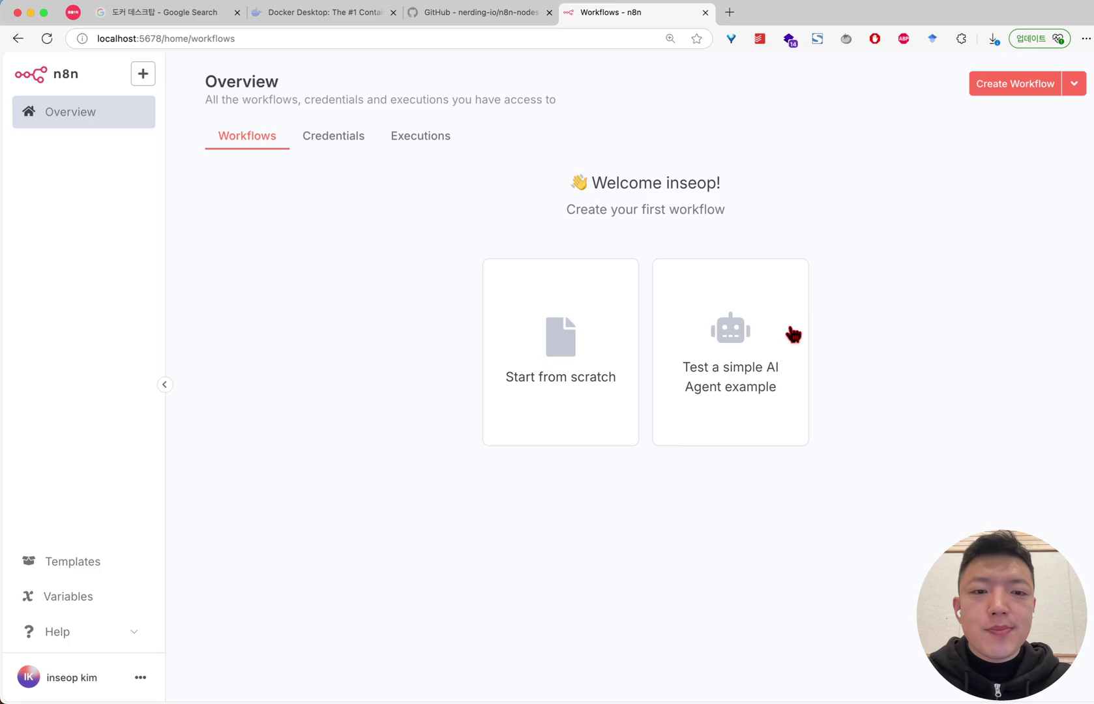
Load the 'Test a simple AI Agent example' workflow, open its chat, and place OpenAI Model under Chat Model
left_click(741, 392)
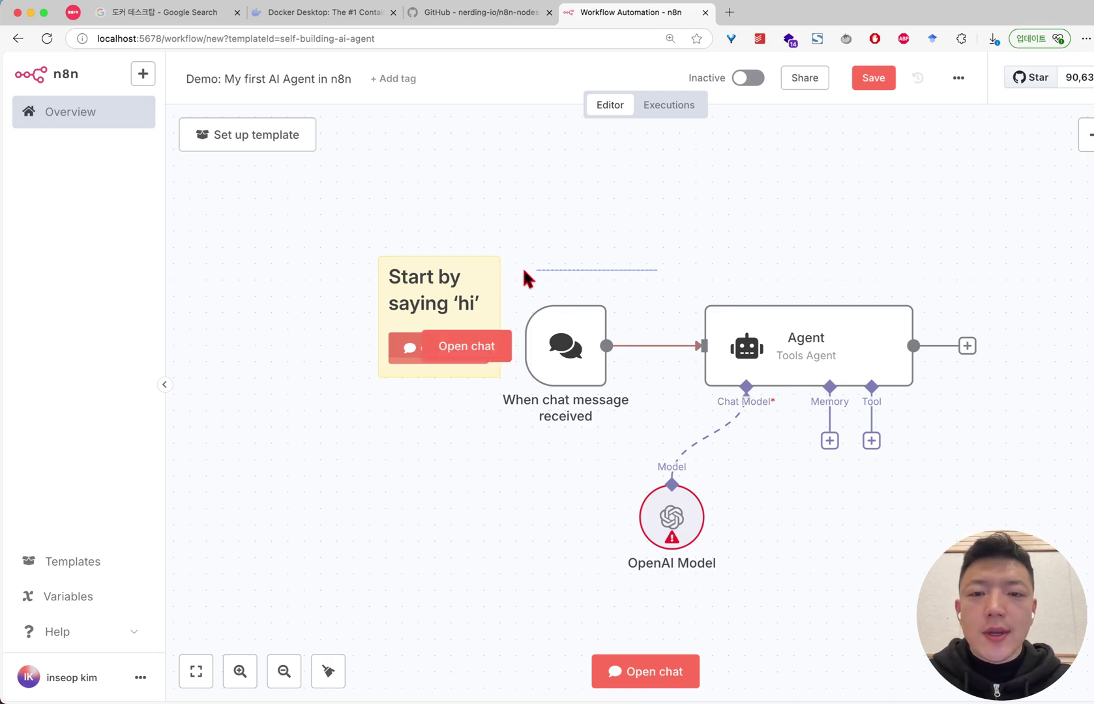
scroll(785, 260, "right", 2)
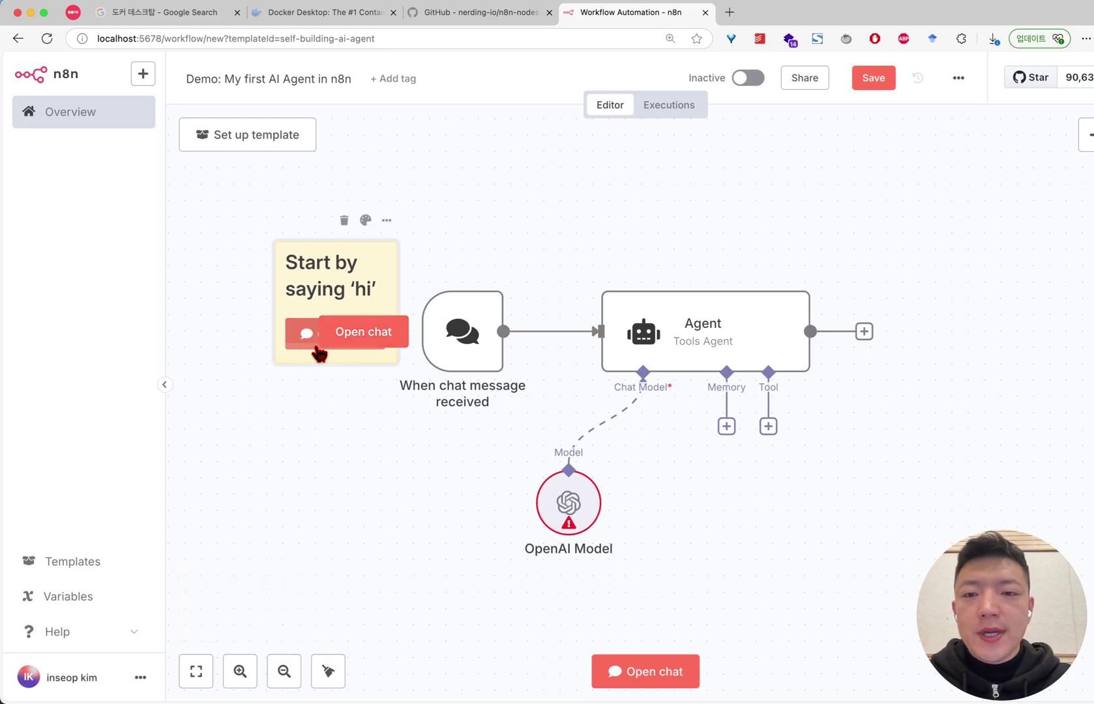
left_click(645, 672)
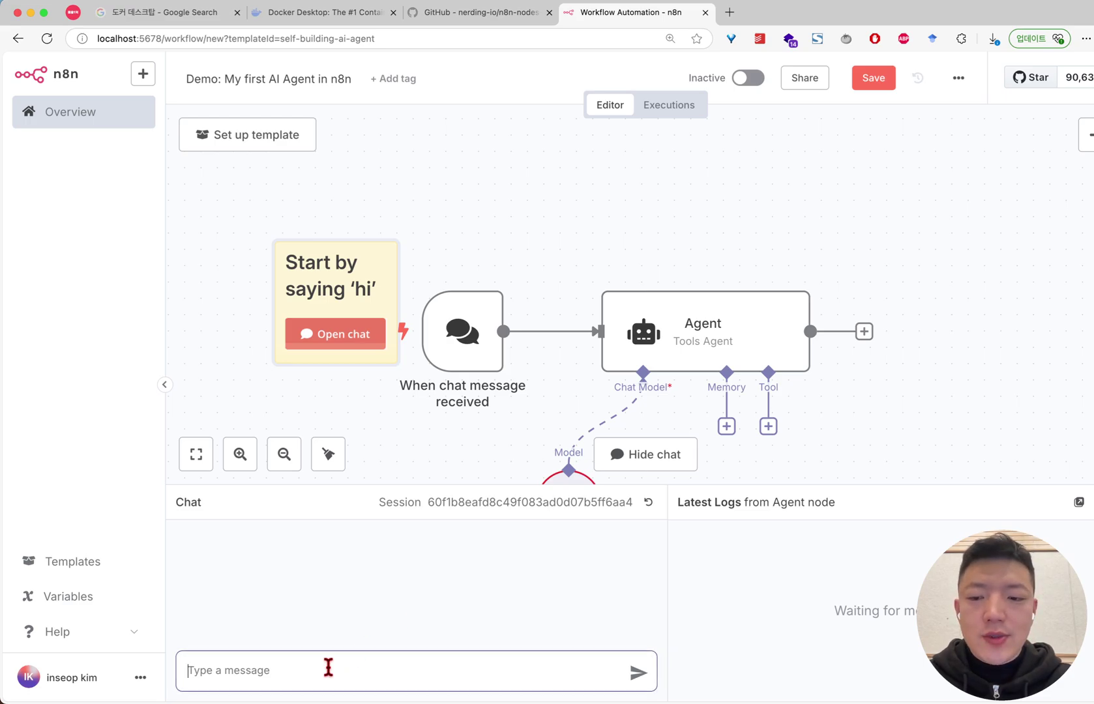
scroll(613, 267, "down", 1)
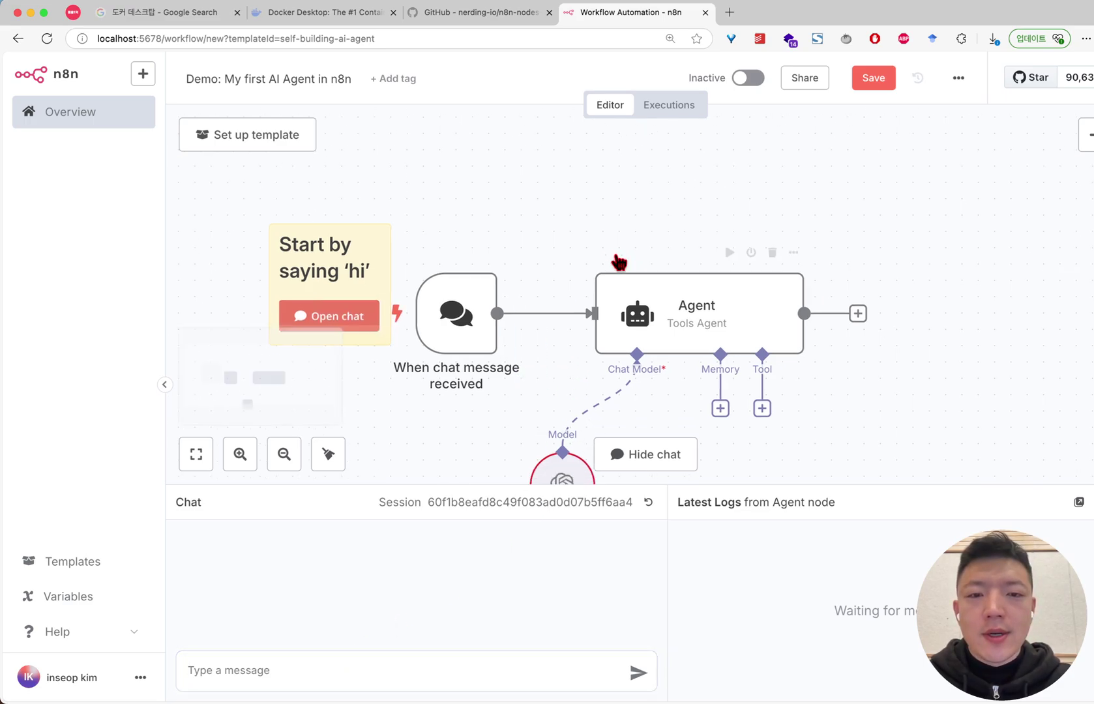
scroll(618, 262, "down", 3)
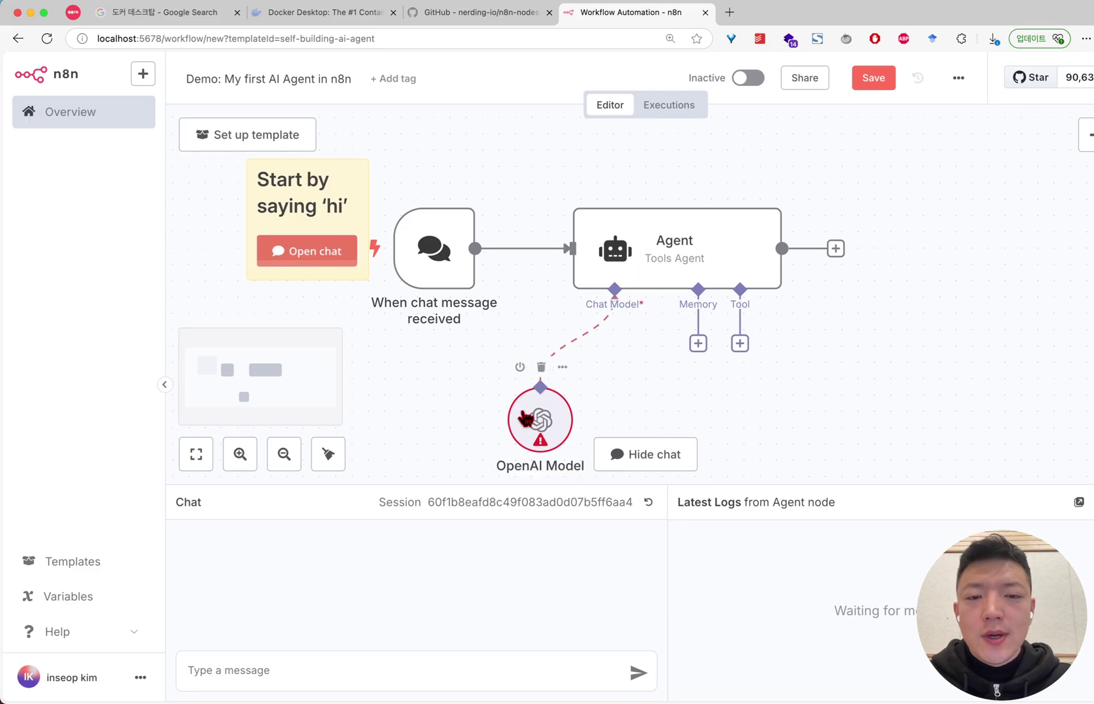
left_click_drag(565, 420, 632, 369)
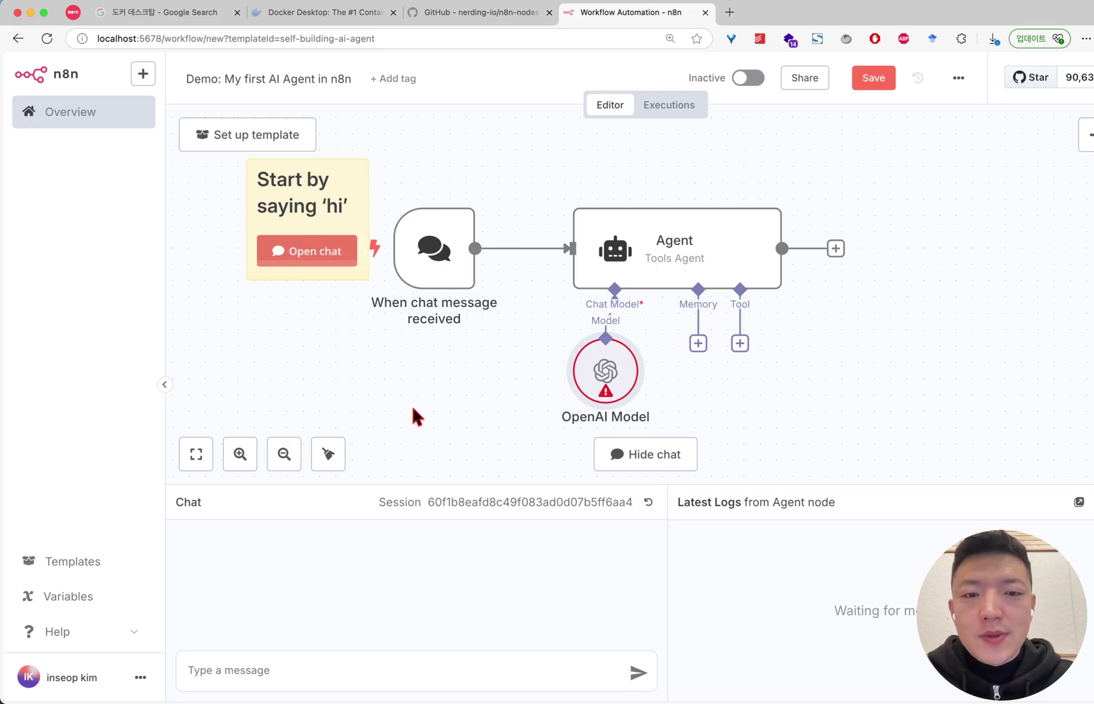
left_click(311, 660)
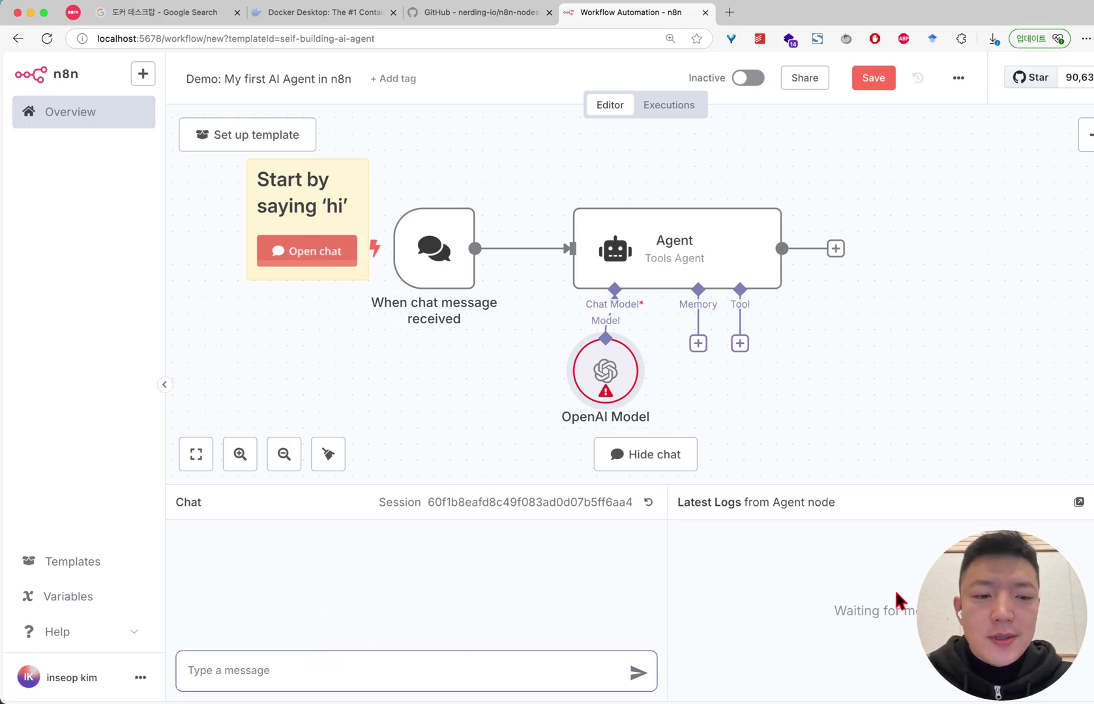